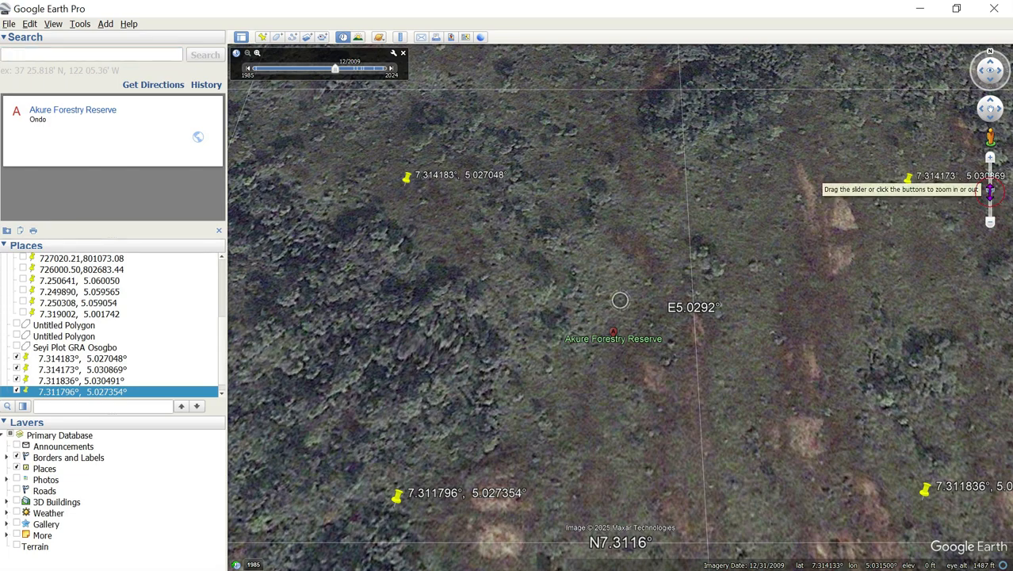
# - Search the map for "Akure forest reserve"
pyautogui.click(991, 201)
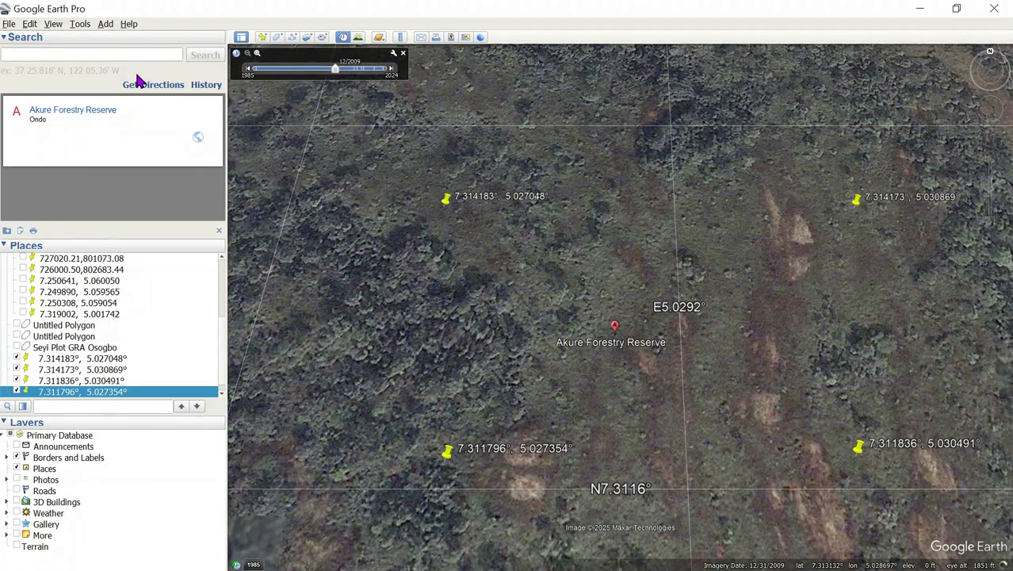
pyautogui.click(87, 51)
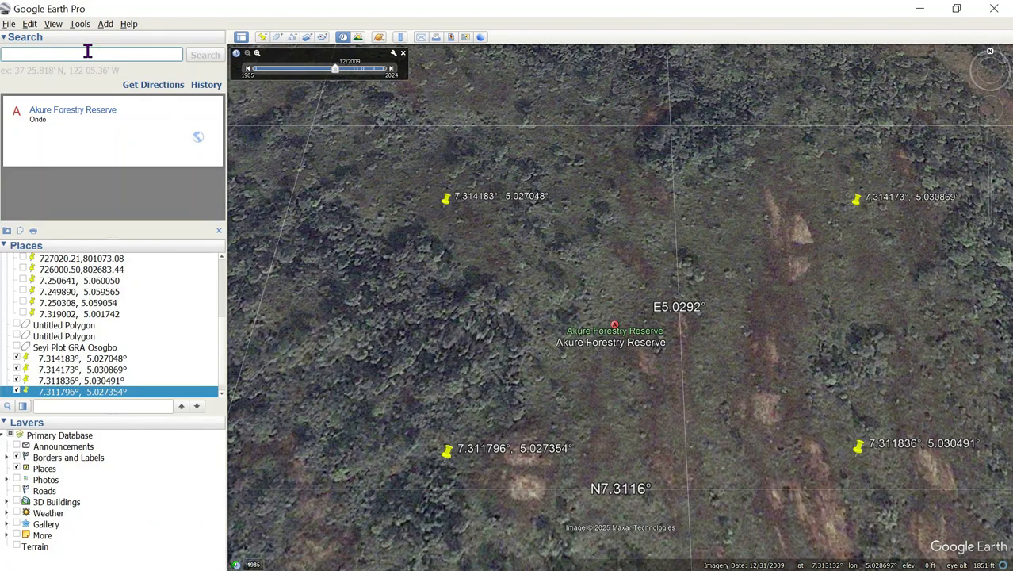
pyautogui.write('Akure f')
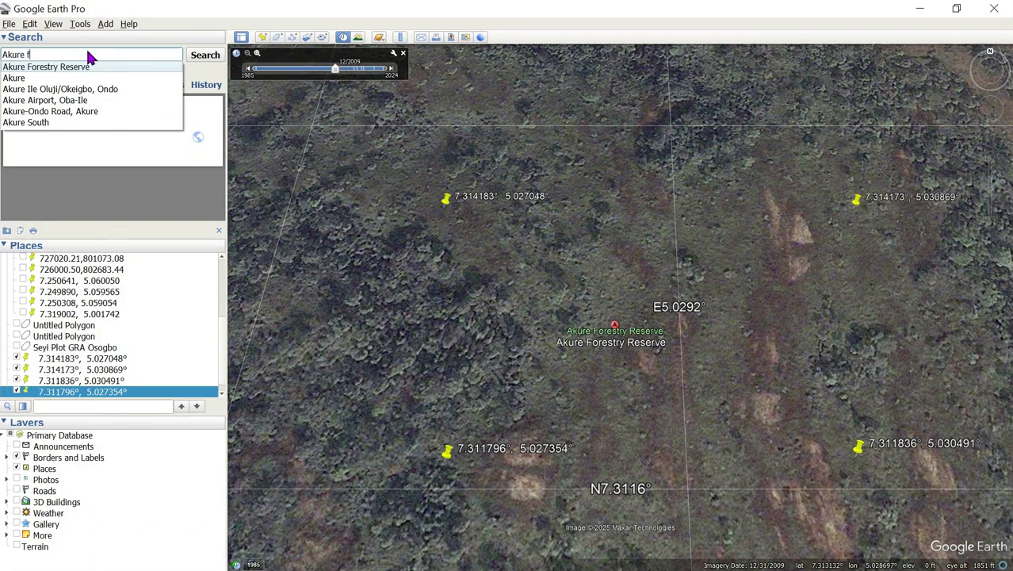
pyautogui.write('orest res')
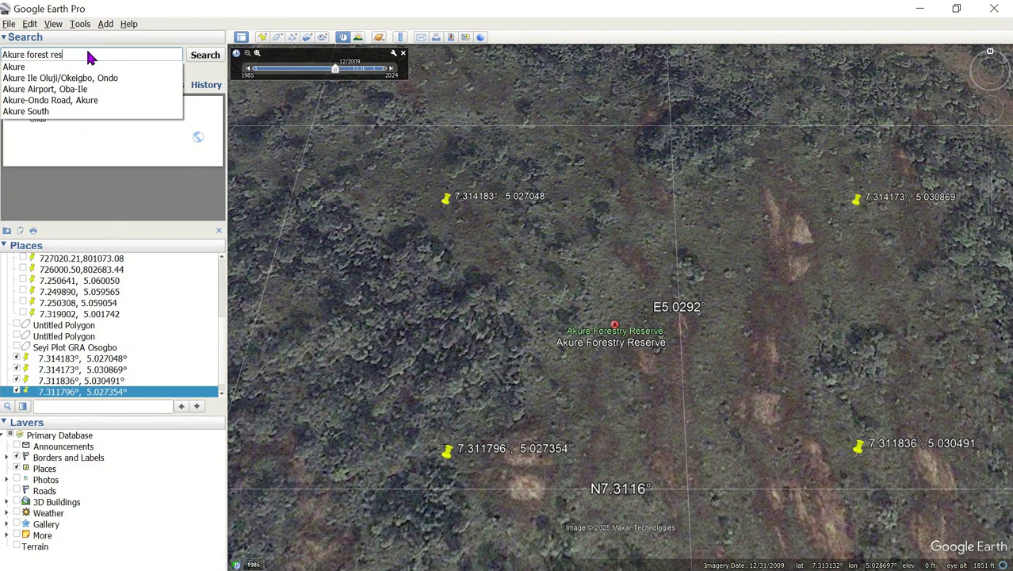
pyautogui.write('erve')
pyautogui.press('Return')
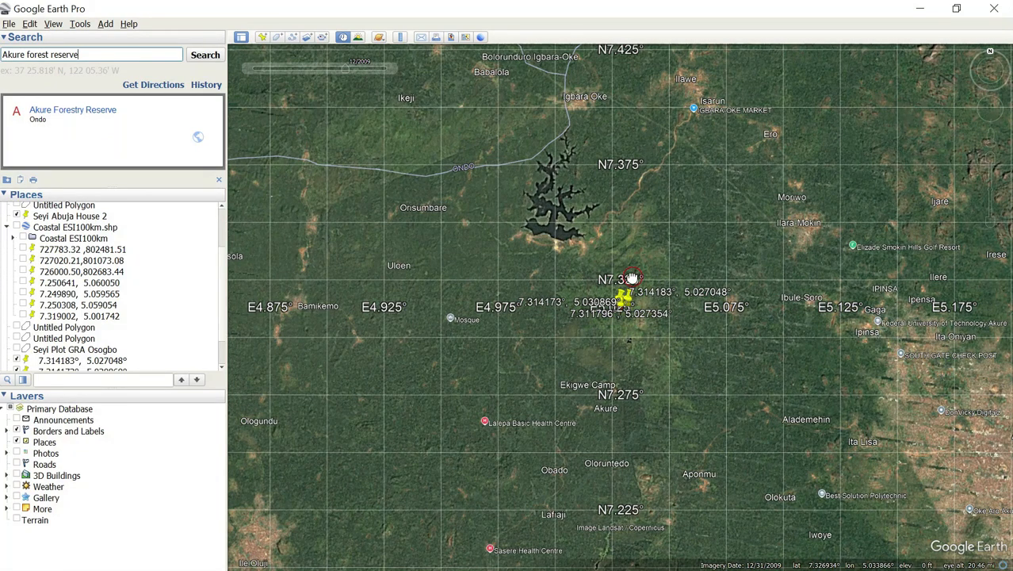
# - Set the historical imagery date to 11/2024 for the area around the Akure Forestry Reserve
pyautogui.moveTo(632, 278); pyautogui.dragTo(604, 317)
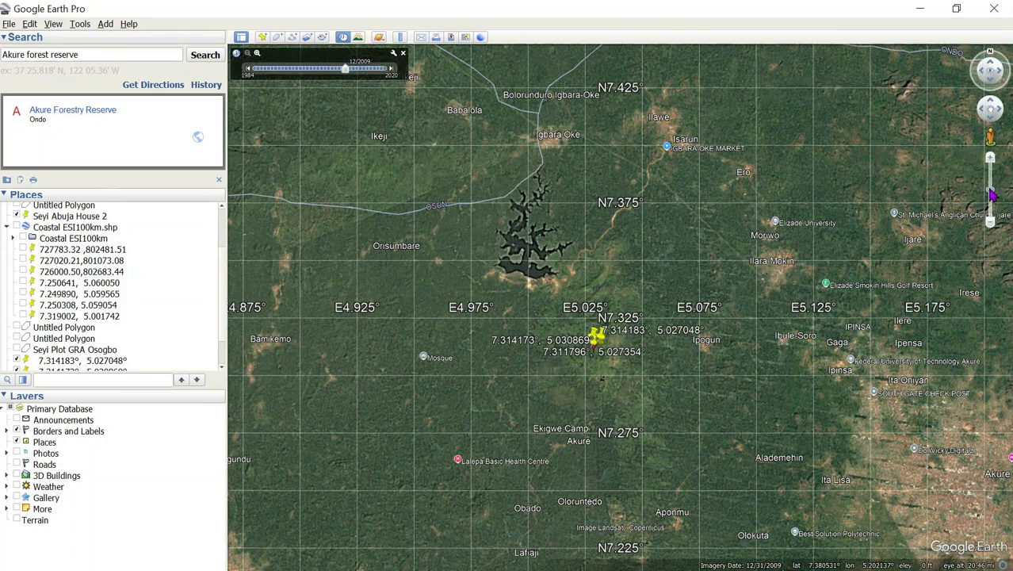
pyautogui.moveTo(988, 184); pyautogui.dragTo(976, 142)
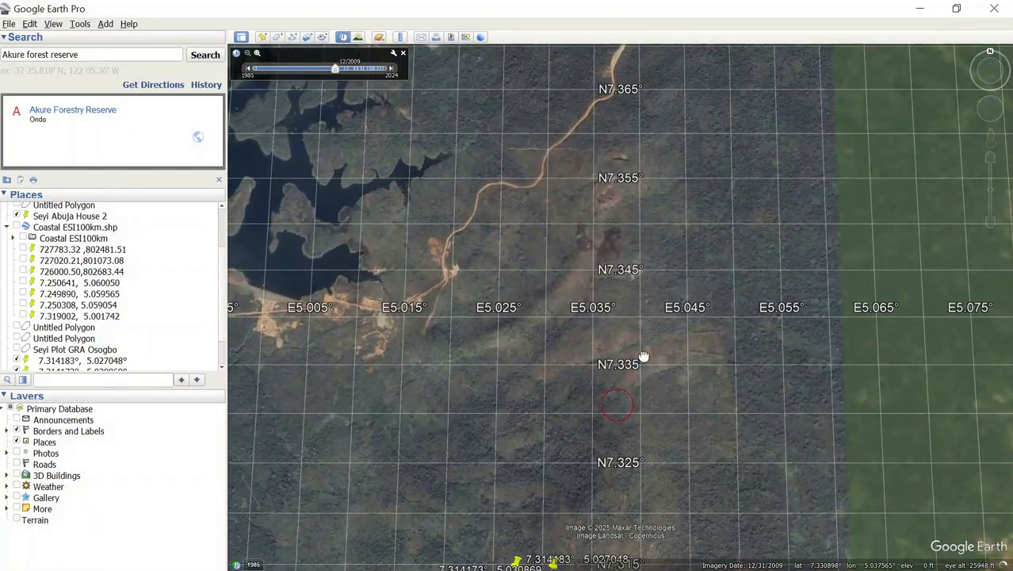
pyautogui.moveTo(644, 355); pyautogui.dragTo(774, 288)
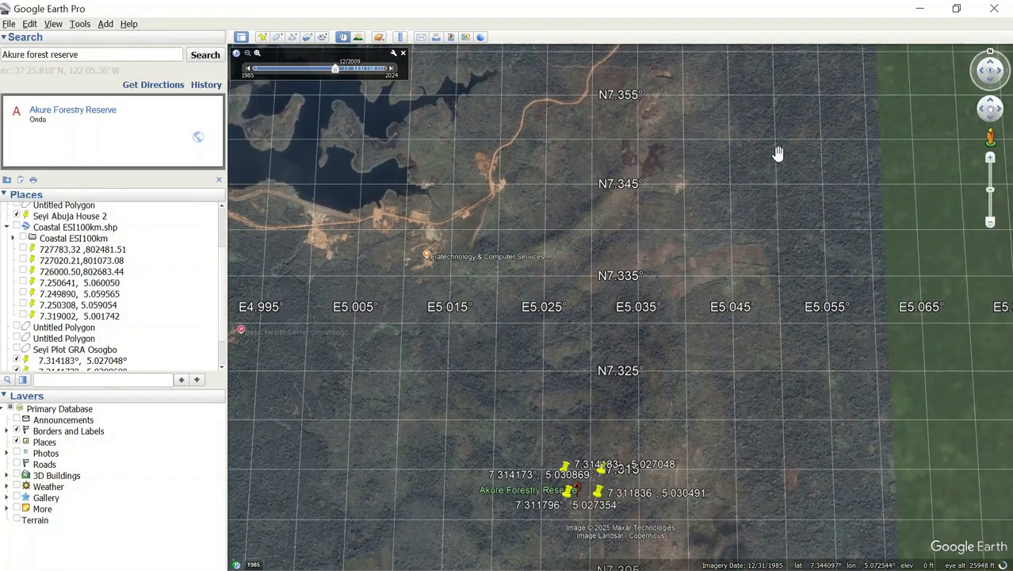
pyautogui.moveTo(336, 69); pyautogui.dragTo(386, 70)
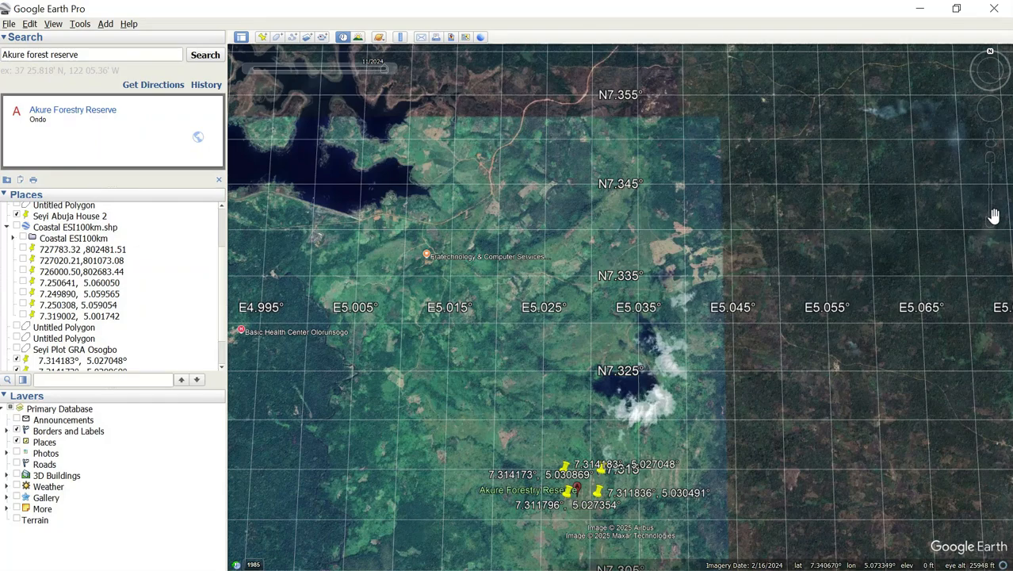
# - Examine the 11/2024 imagery of the reserve closely, from the clouded area down to the 7.314183°, 5.027048° placemark
pyautogui.moveTo(990, 192); pyautogui.dragTo(991, 165)
pyautogui.moveTo(496, 359); pyautogui.dragTo(564, 205)
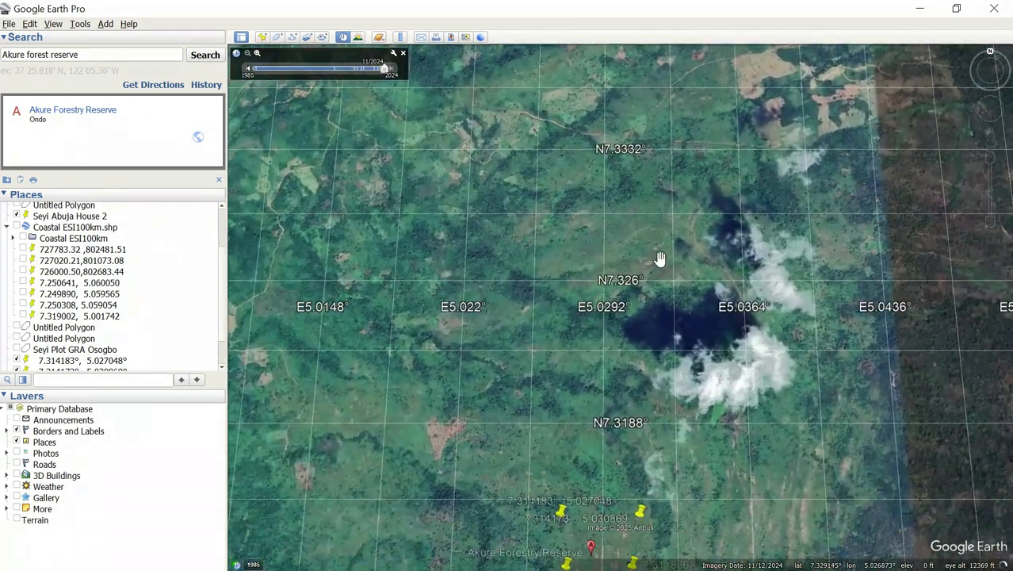
pyautogui.moveTo(660, 527); pyautogui.dragTo(690, 437)
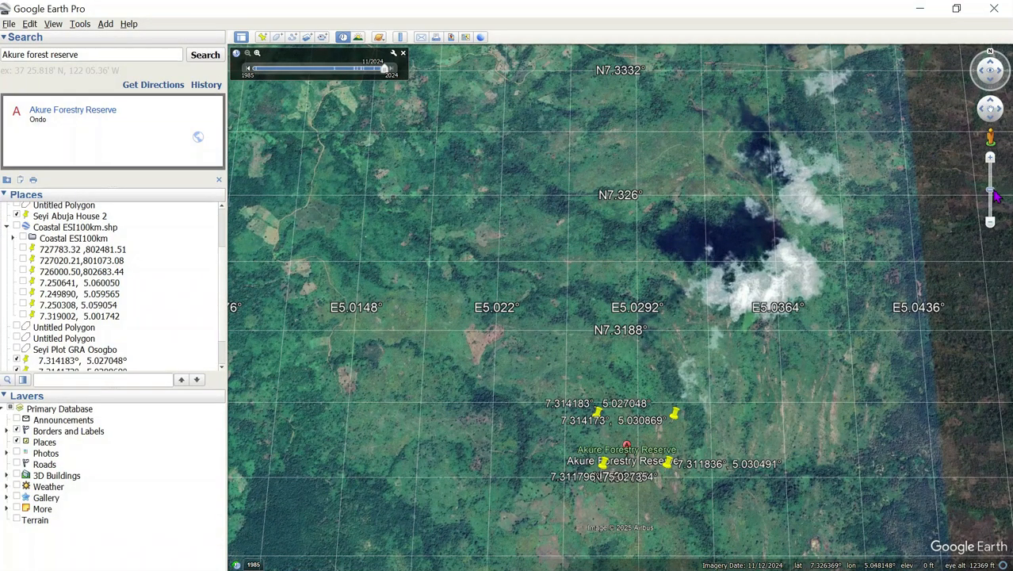
pyautogui.moveTo(990, 190); pyautogui.dragTo(988, 139)
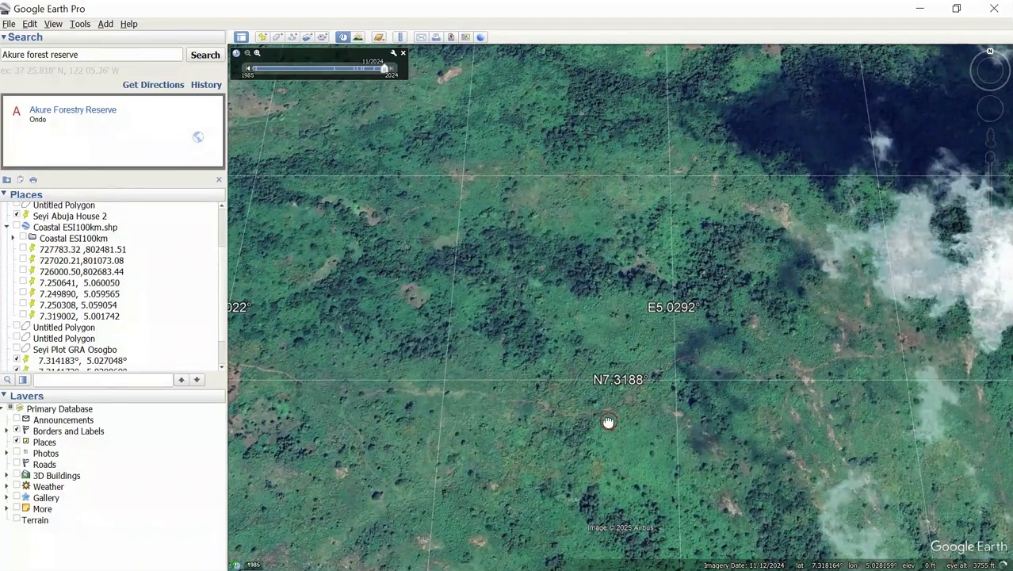
pyautogui.moveTo(606, 421); pyautogui.dragTo(655, 331)
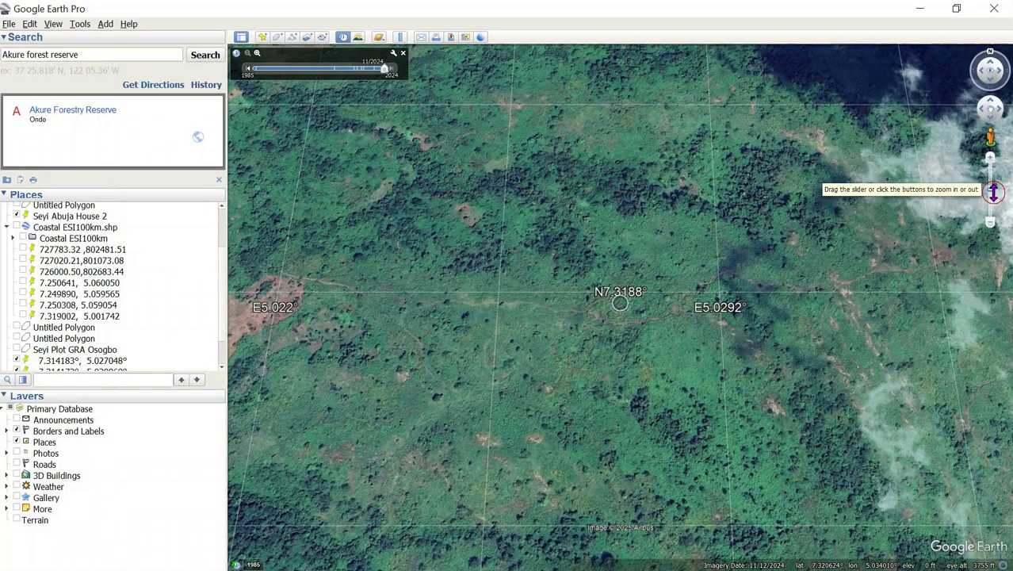
pyautogui.moveTo(990, 190); pyautogui.dragTo(989, 176)
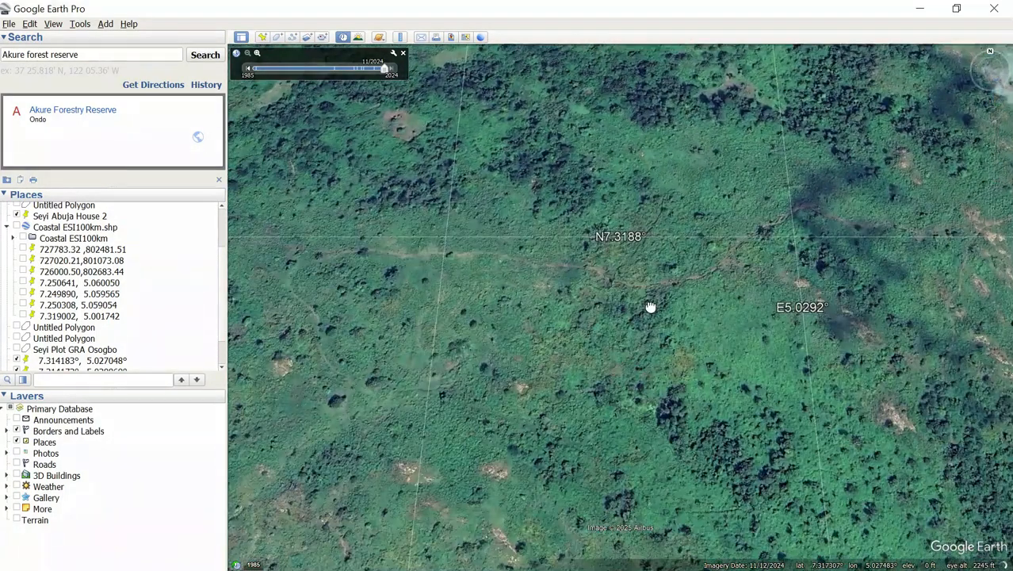
pyautogui.moveTo(622, 414); pyautogui.dragTo(650, 294)
pyautogui.moveTo(566, 460); pyautogui.dragTo(594, 388)
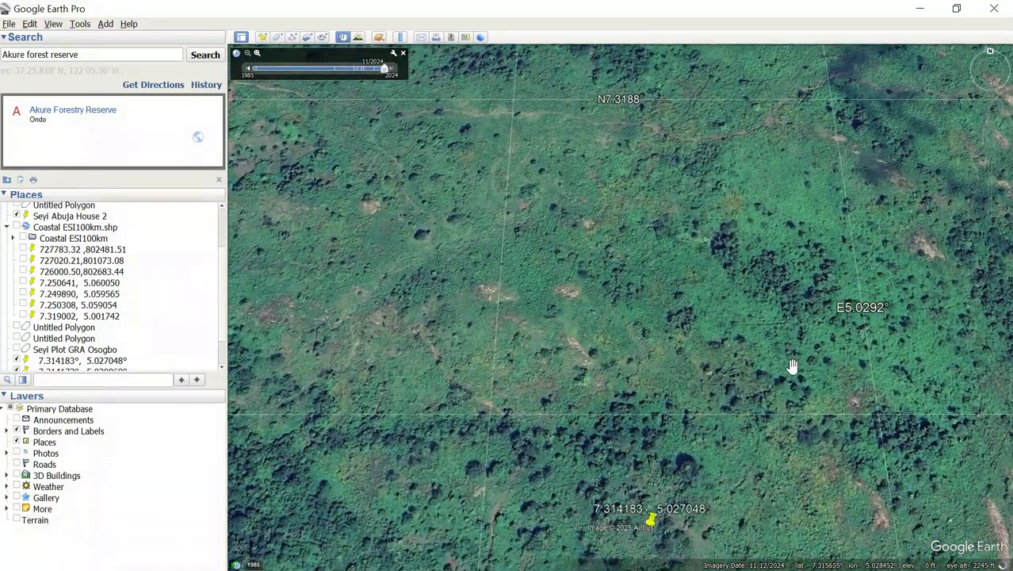
pyautogui.moveTo(990, 191); pyautogui.dragTo(991, 173)
pyautogui.moveTo(568, 381); pyautogui.dragTo(592, 293)
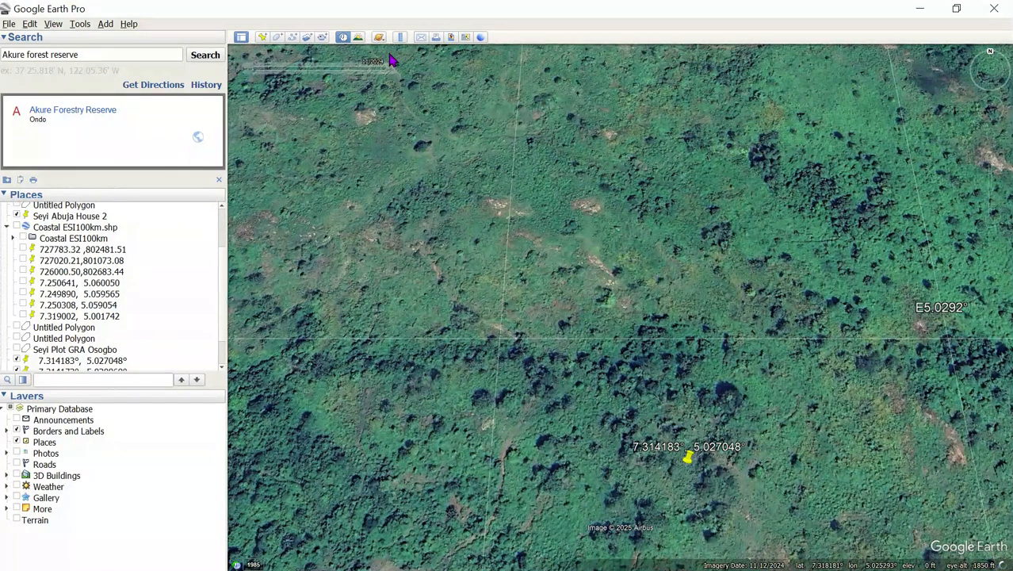
# - Turn historical imagery off and on again, and examine the latest imagery between the reserve's four corner placemarks
pyautogui.click(342, 39)
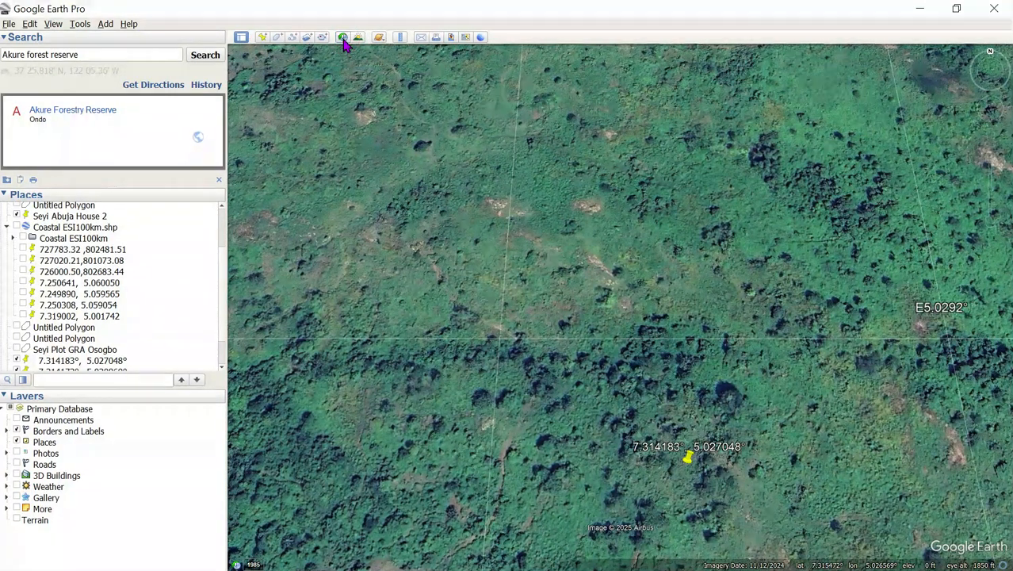
pyautogui.click(344, 40)
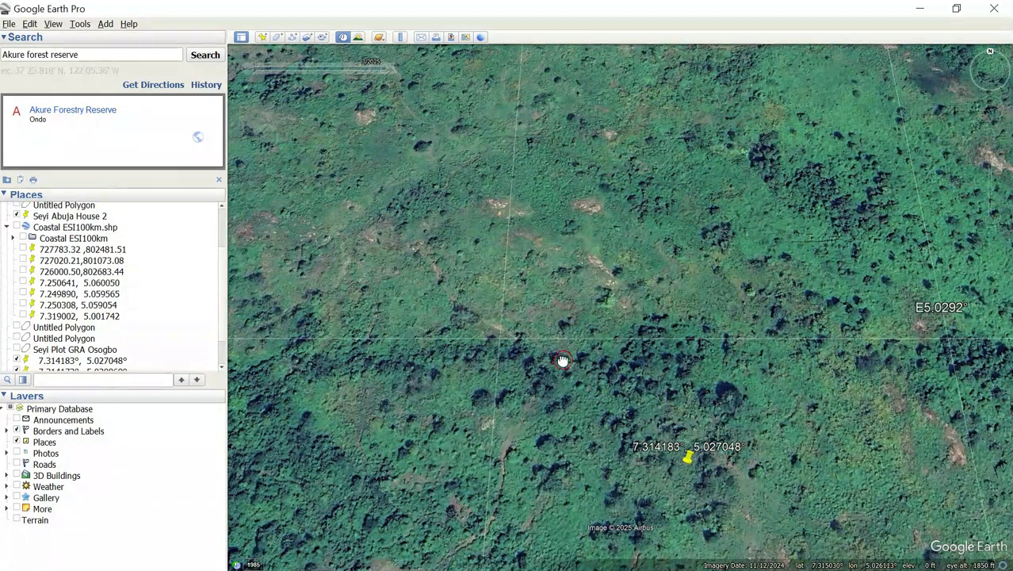
pyautogui.moveTo(561, 360); pyautogui.dragTo(524, 254)
pyautogui.moveTo(563, 363); pyautogui.dragTo(472, 233)
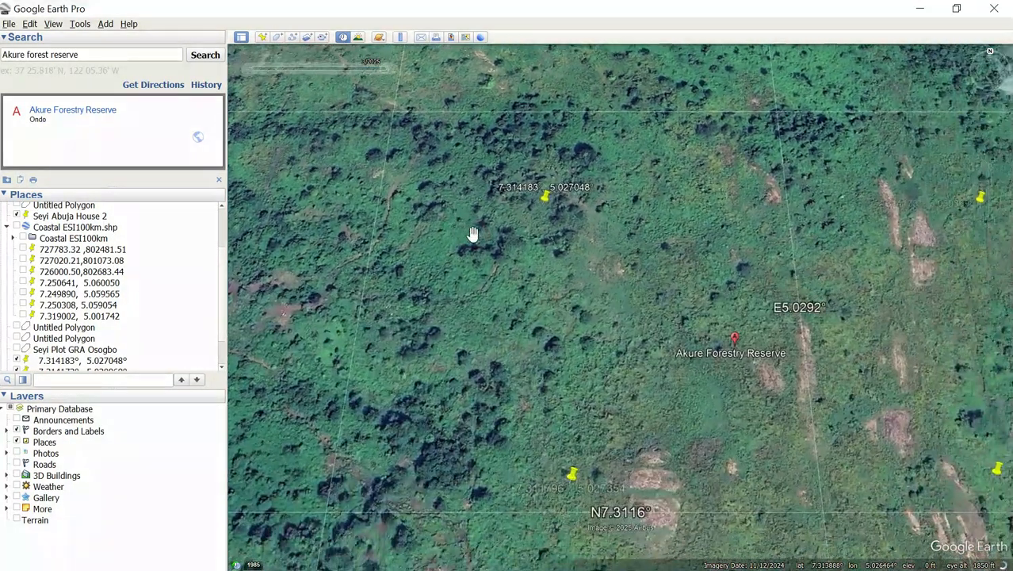
pyautogui.moveTo(655, 352); pyautogui.dragTo(539, 313)
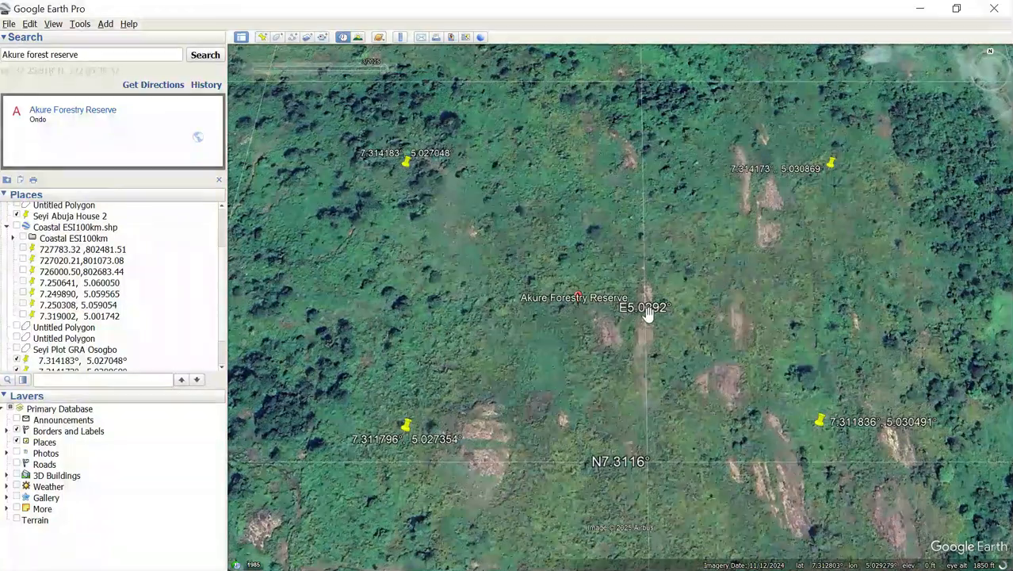
pyautogui.moveTo(630, 299); pyautogui.dragTo(543, 288)
pyautogui.moveTo(493, 320); pyautogui.dragTo(514, 319)
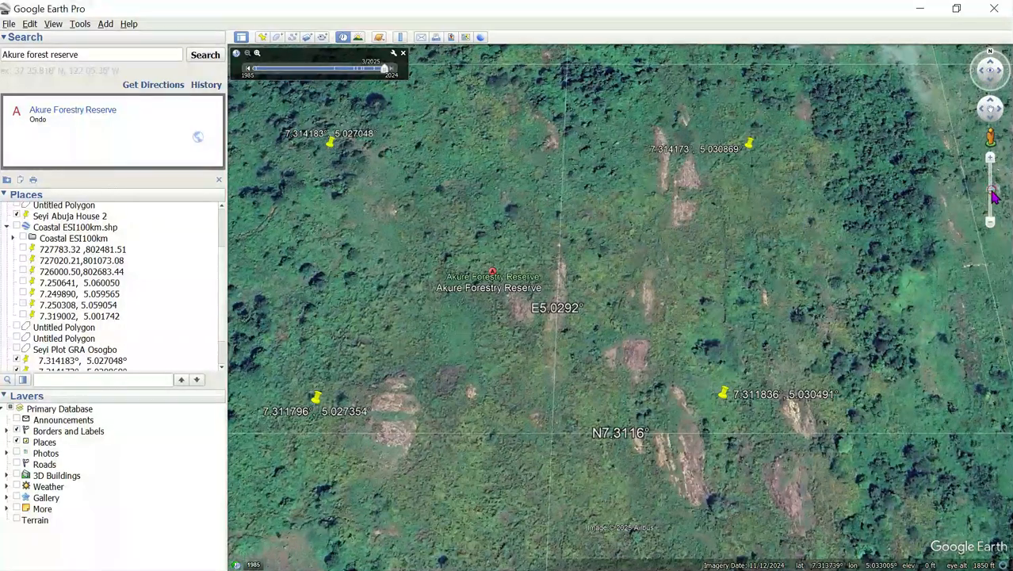
pyautogui.moveTo(992, 192); pyautogui.dragTo(989, 181)
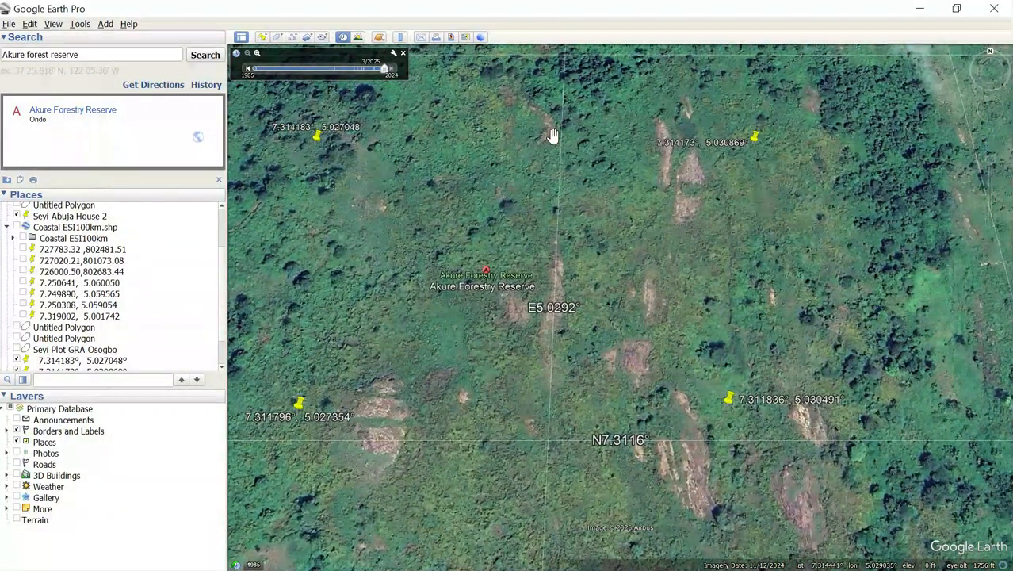
pyautogui.moveTo(556, 149); pyautogui.dragTo(597, 230)
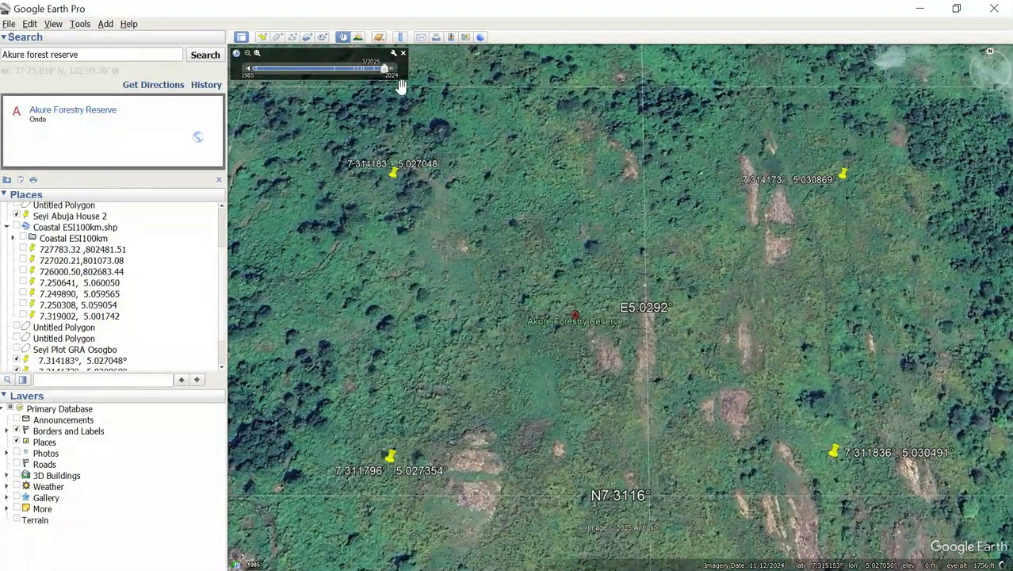
# - Check the four-placemark plot in the 12/1985 imagery, and set the historical imagery date to 12/2009
pyautogui.moveTo(387, 69); pyautogui.dragTo(328, 83)
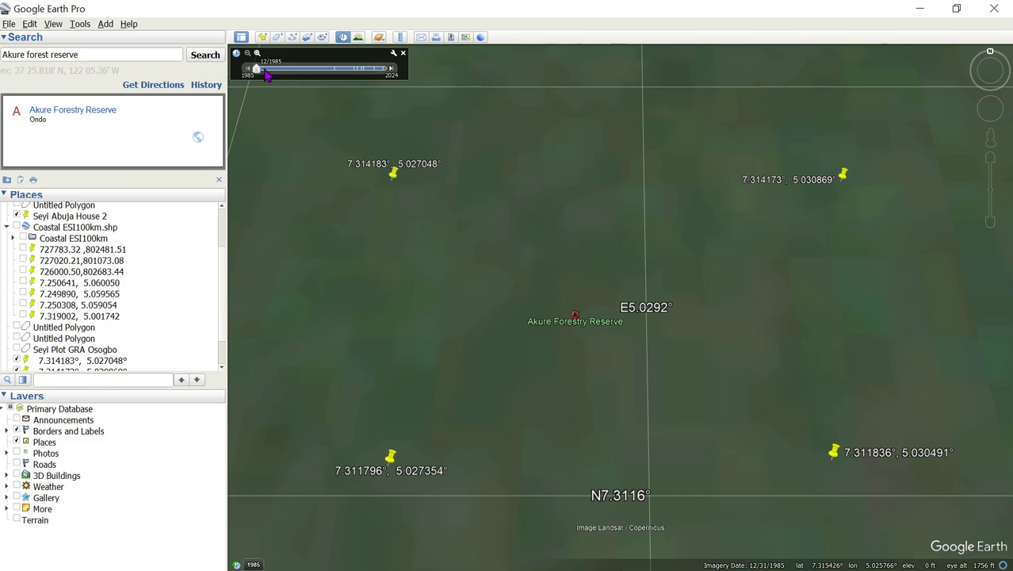
pyautogui.moveTo(261, 72); pyautogui.dragTo(336, 71)
pyautogui.moveTo(261, 71); pyautogui.dragTo(336, 74)
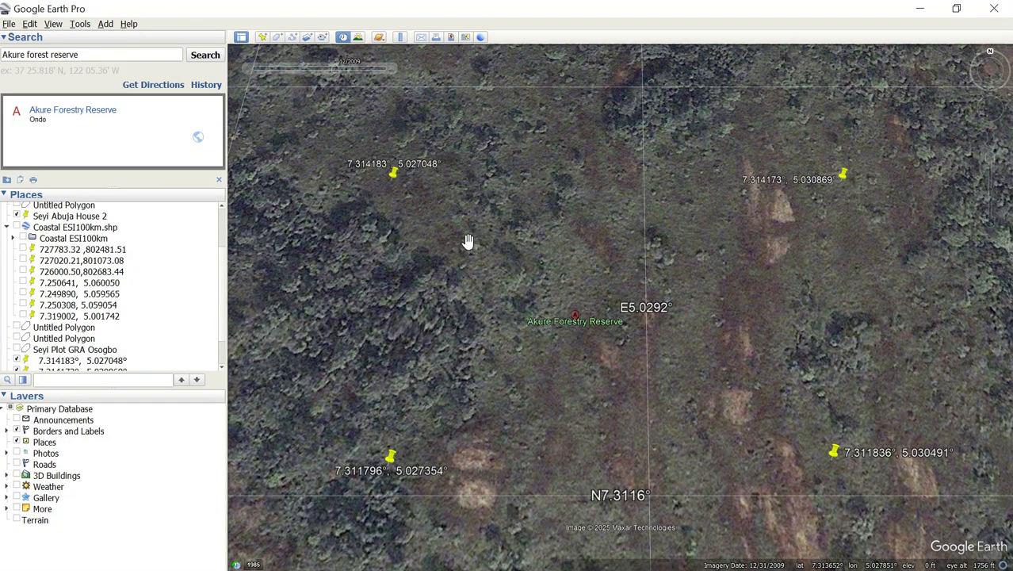
pyautogui.moveTo(468, 242); pyautogui.dragTo(491, 213)
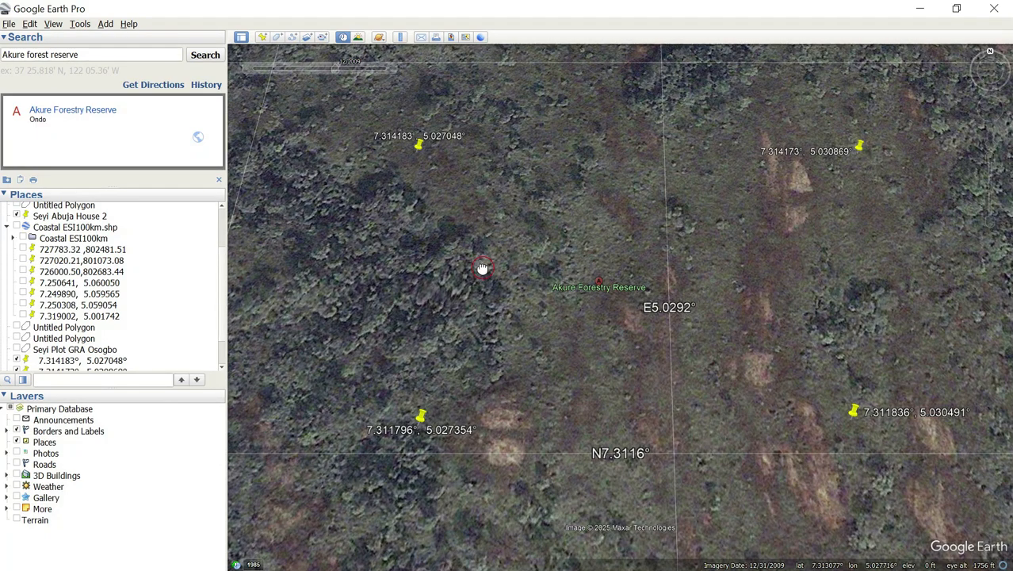
pyautogui.moveTo(482, 267); pyautogui.dragTo(494, 330)
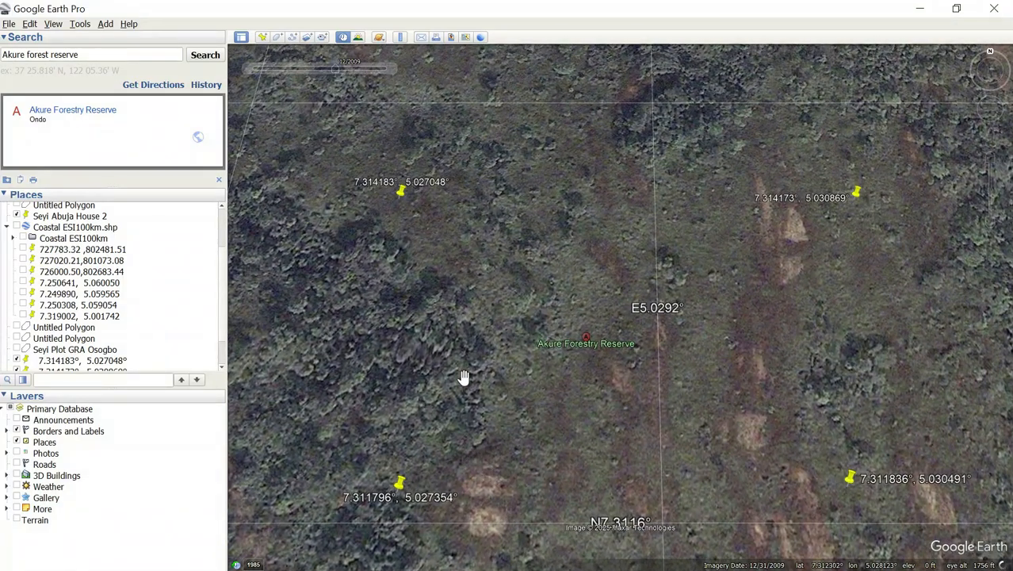
pyautogui.click(418, 367)
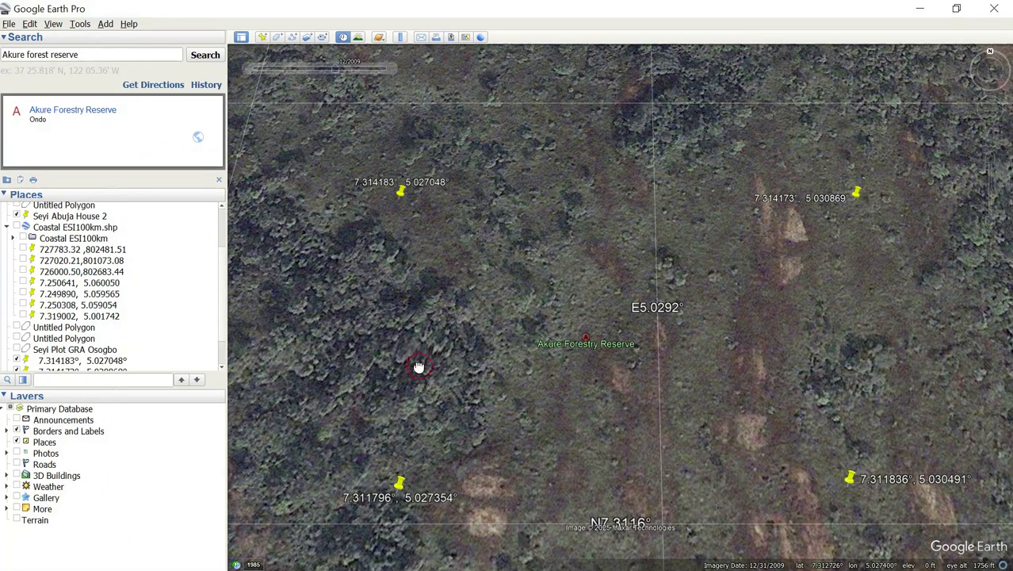
pyautogui.moveTo(418, 367); pyautogui.dragTo(418, 354)
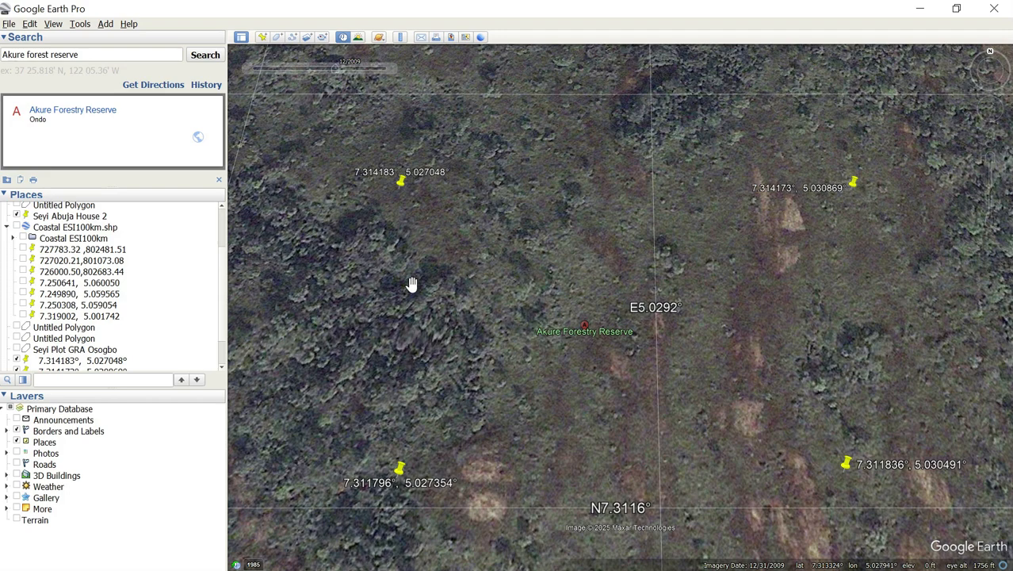
# - Start a new placemark and position it just east of the 7.314183°, 5.027048° pin, at about 7.314295°, 5.027814°
pyautogui.click(263, 38)
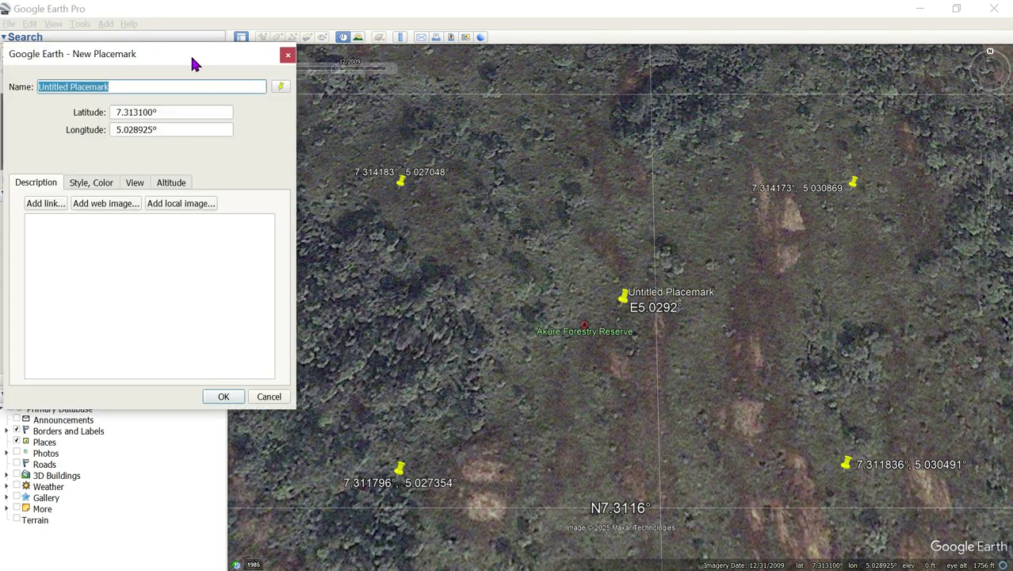
pyautogui.moveTo(191, 57); pyautogui.dragTo(179, 91)
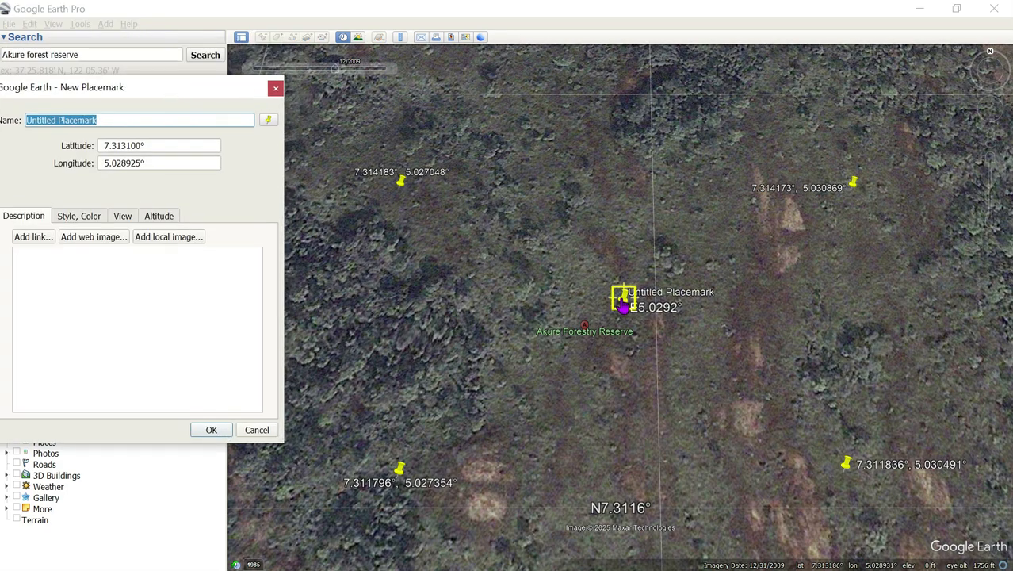
pyautogui.moveTo(623, 305); pyautogui.dragTo(490, 186)
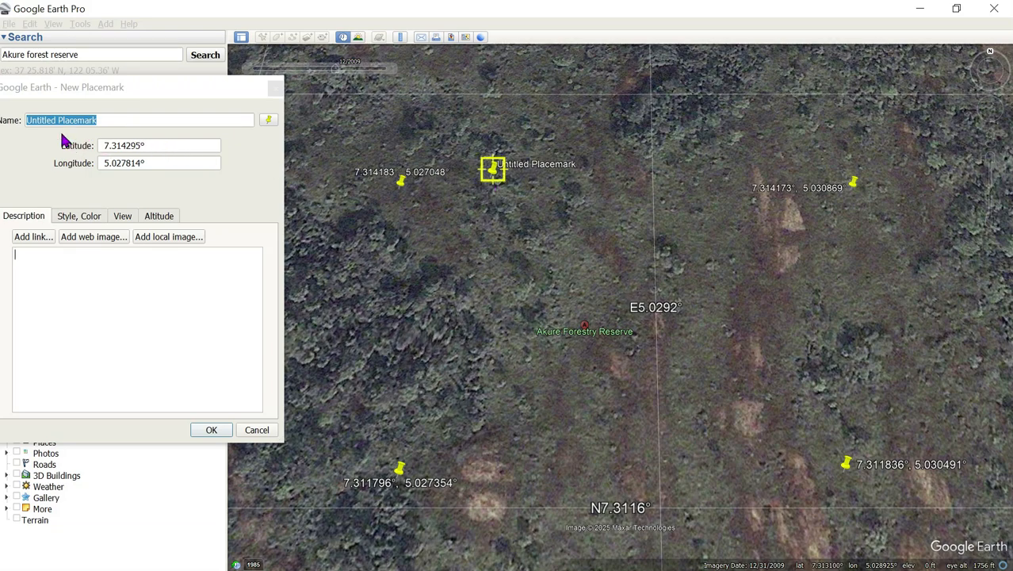
# - Name the new placemark 7.314295°,5.027814° after its latitude and longitude, and save it
pyautogui.click(37, 89)
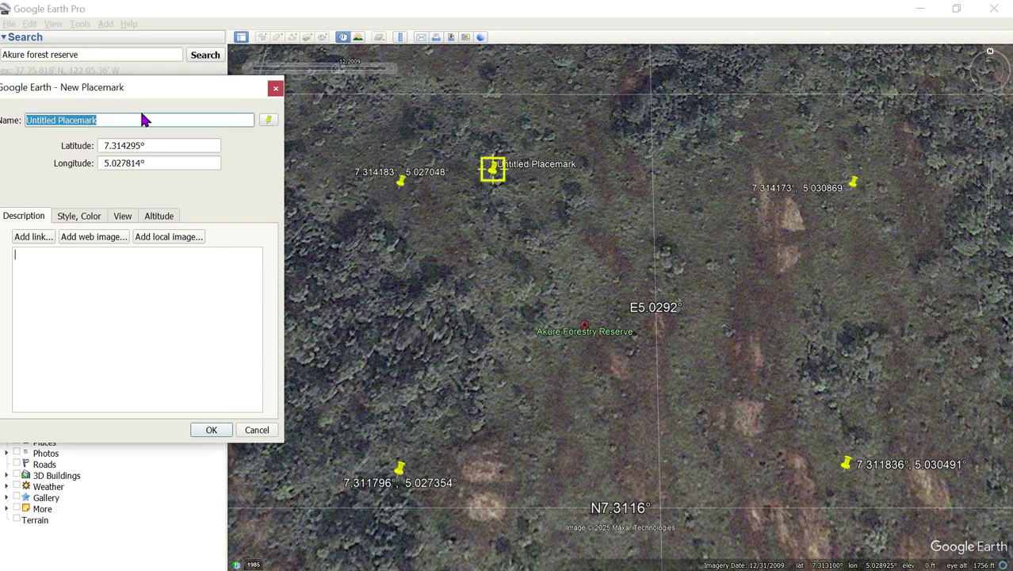
pyautogui.moveTo(167, 143); pyautogui.dragTo(104, 144)
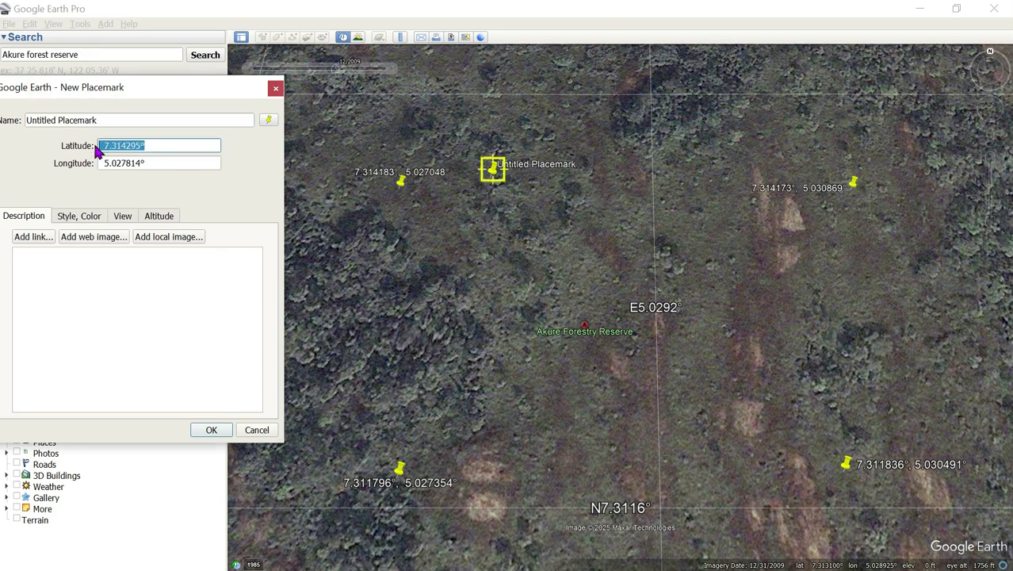
pyautogui.moveTo(123, 119); pyautogui.dragTo(25, 119)
pyautogui.write('7.314295°')
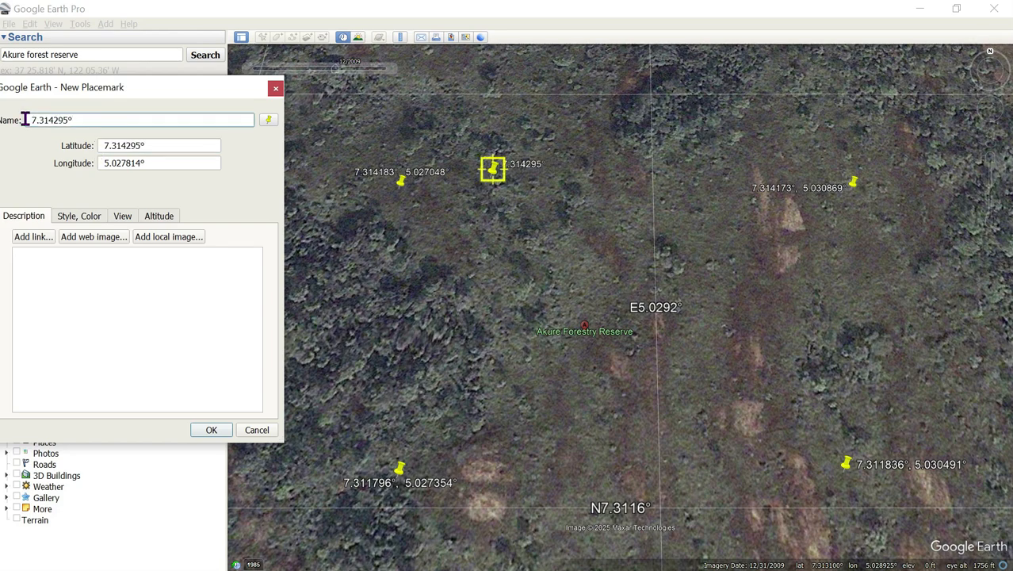
pyautogui.write(',')
pyautogui.moveTo(162, 163); pyautogui.dragTo(104, 164)
pyautogui.hotkey('ctrl', 'c')
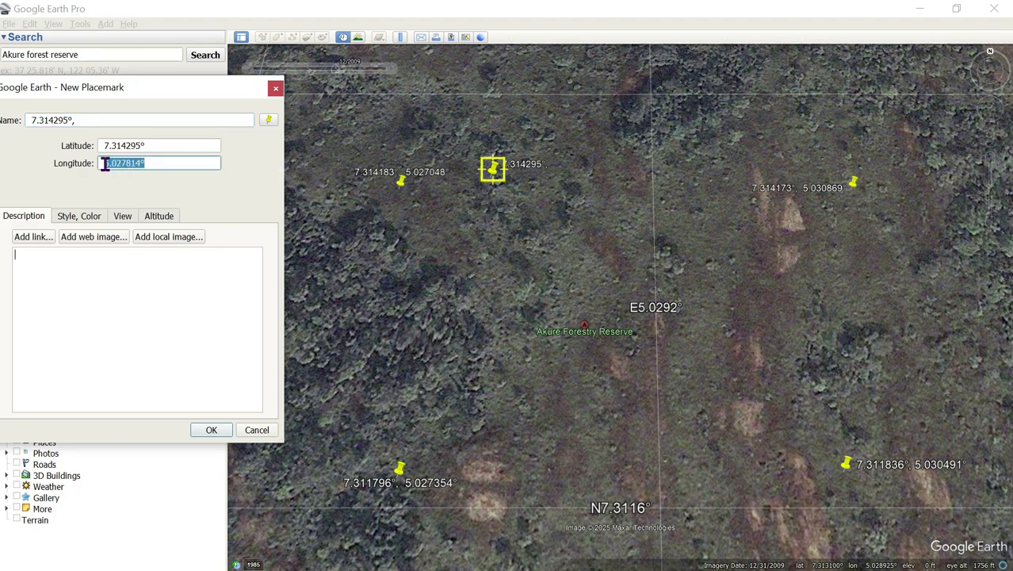
pyautogui.click(107, 121)
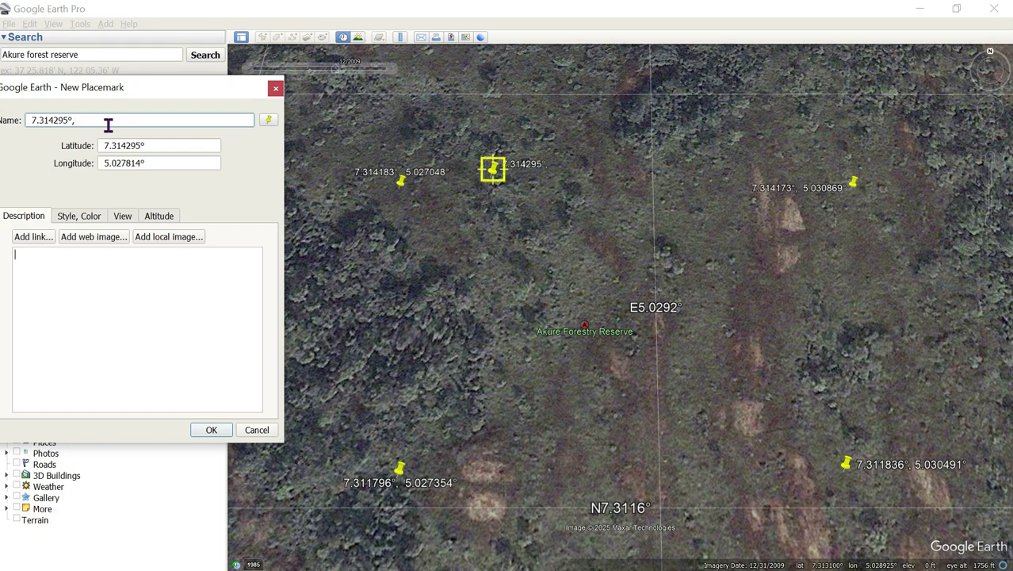
pyautogui.hotkey('ctrl', 'v')
pyautogui.click(211, 429)
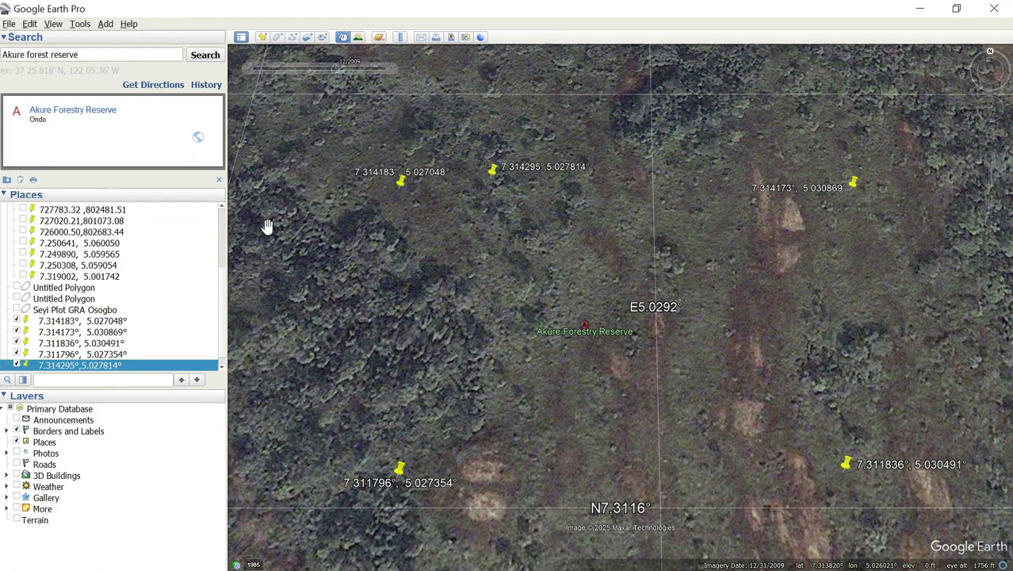
# - Review the latitude/longitude display formats in the 3D view options, keeping Decimal Degrees
pyautogui.click(83, 25)
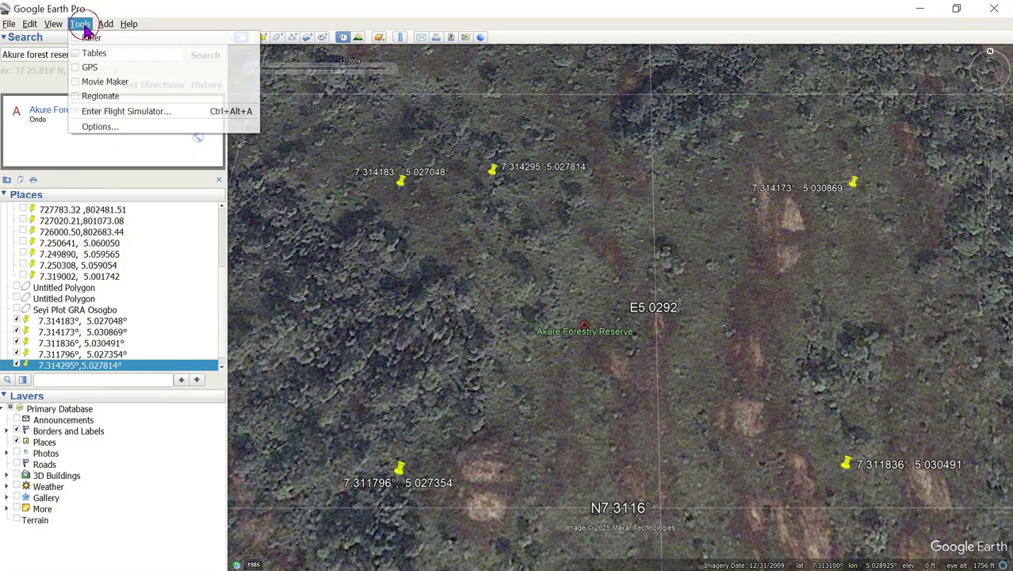
pyautogui.click(104, 127)
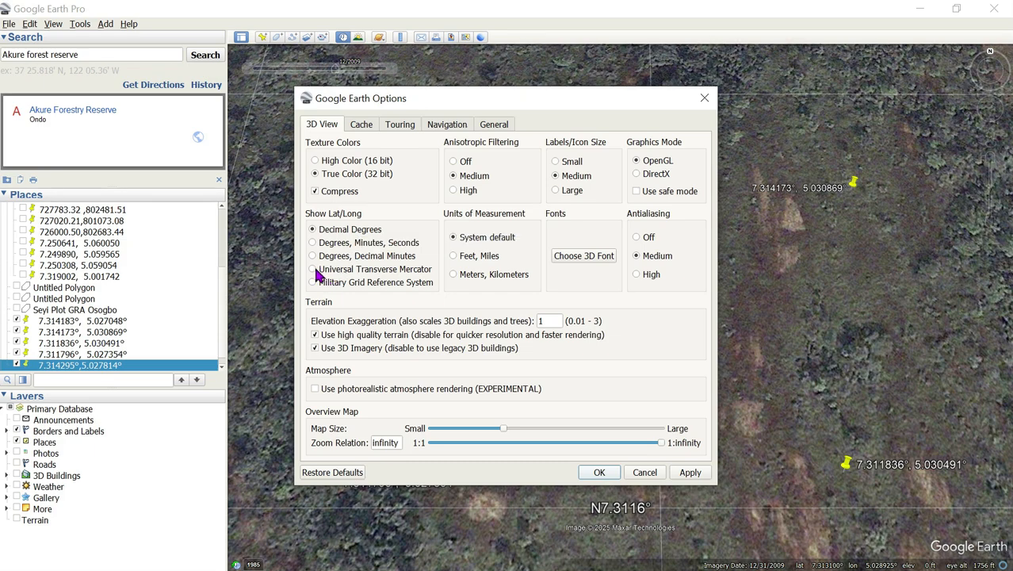
pyautogui.click(599, 473)
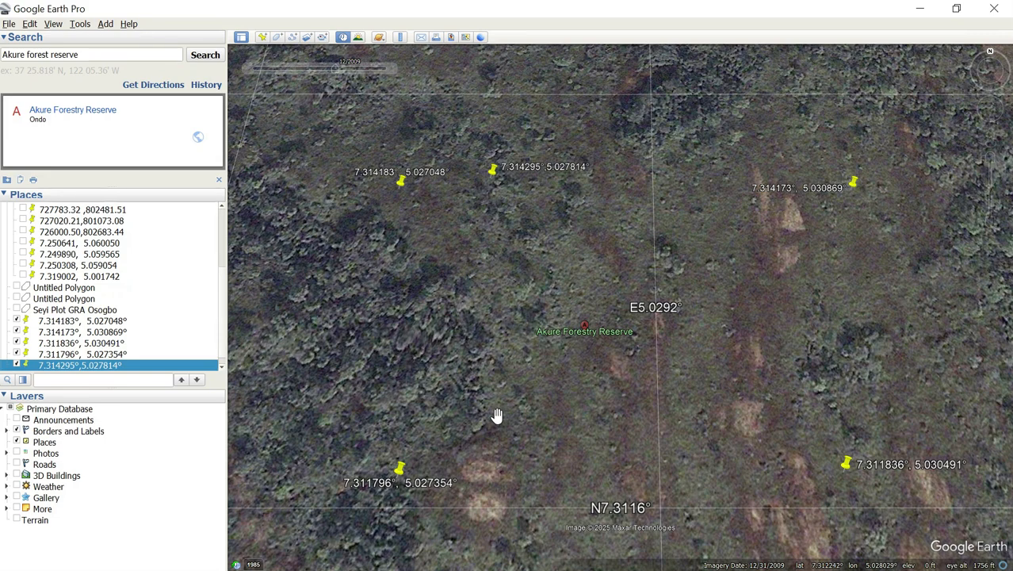
# - Check the plot in the 11/2016 imagery, and set the historical imagery date to 2/2018
pyautogui.moveTo(356, 70)
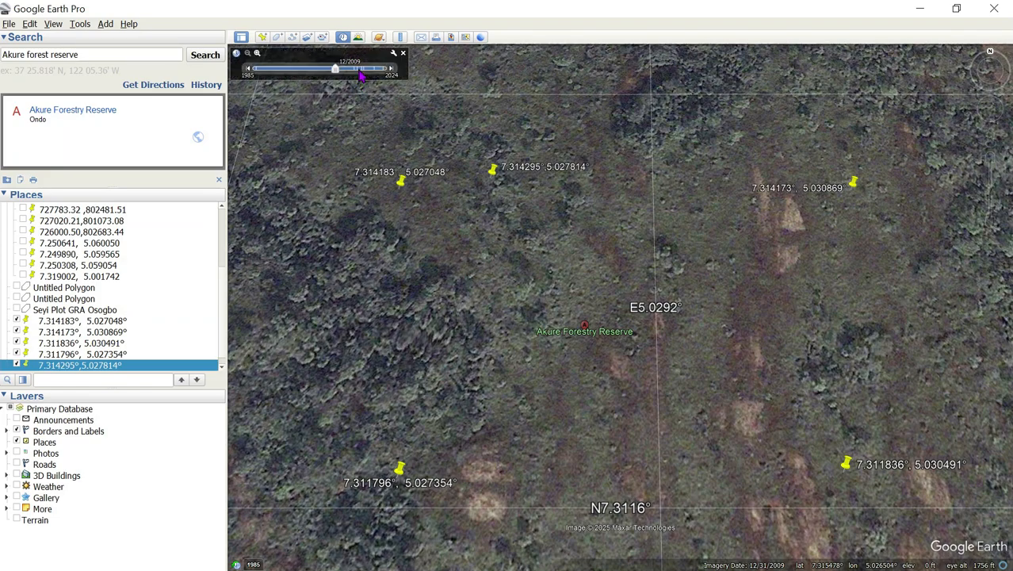
pyautogui.click(359, 72)
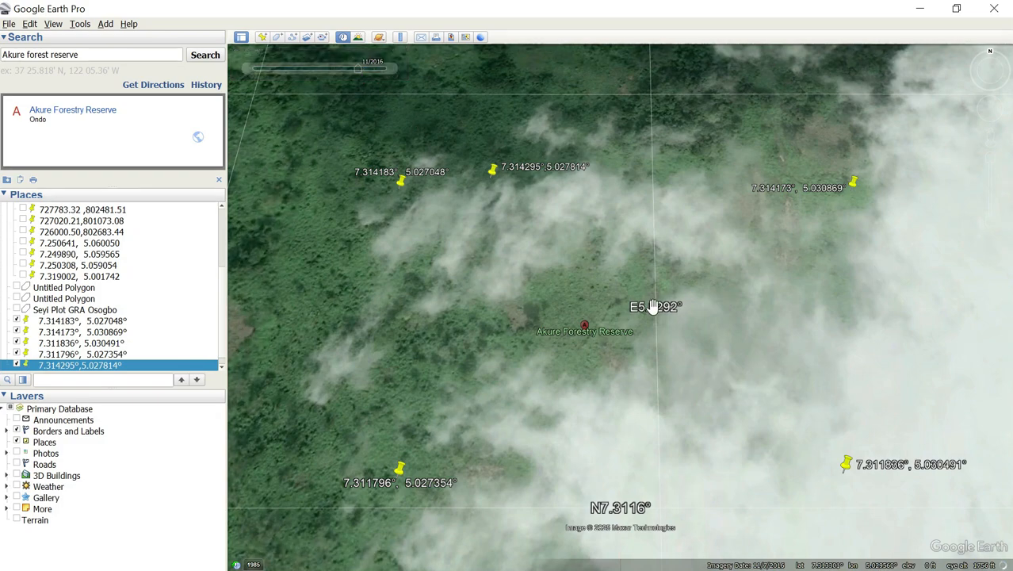
pyautogui.click(365, 72)
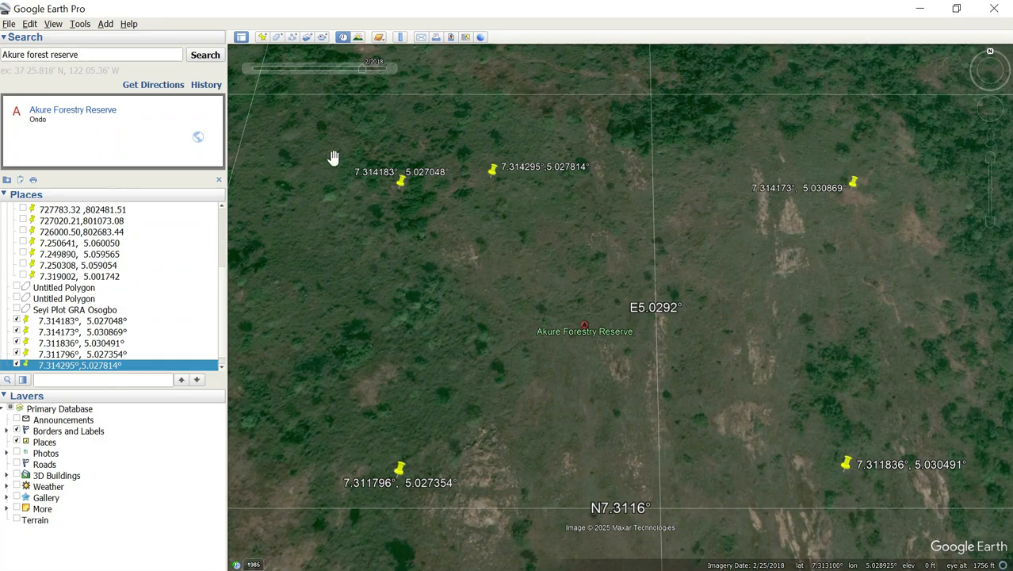
# - Start a new placemark and position it between the two southern corner pins, at about 7.311687°, 5.028912°
pyautogui.click(263, 37)
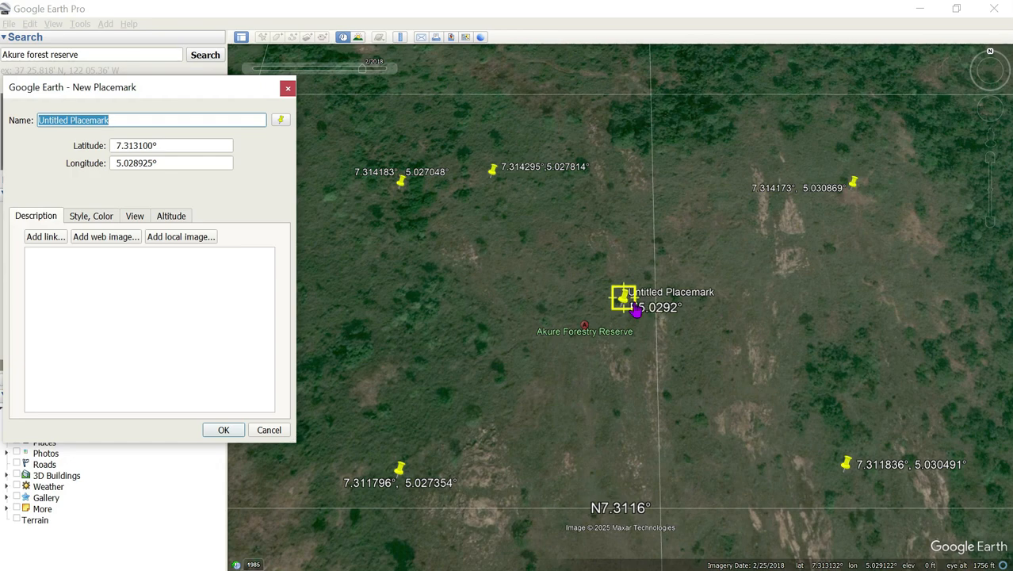
pyautogui.moveTo(625, 300); pyautogui.dragTo(659, 400)
pyautogui.moveTo(653, 437); pyautogui.dragTo(621, 506)
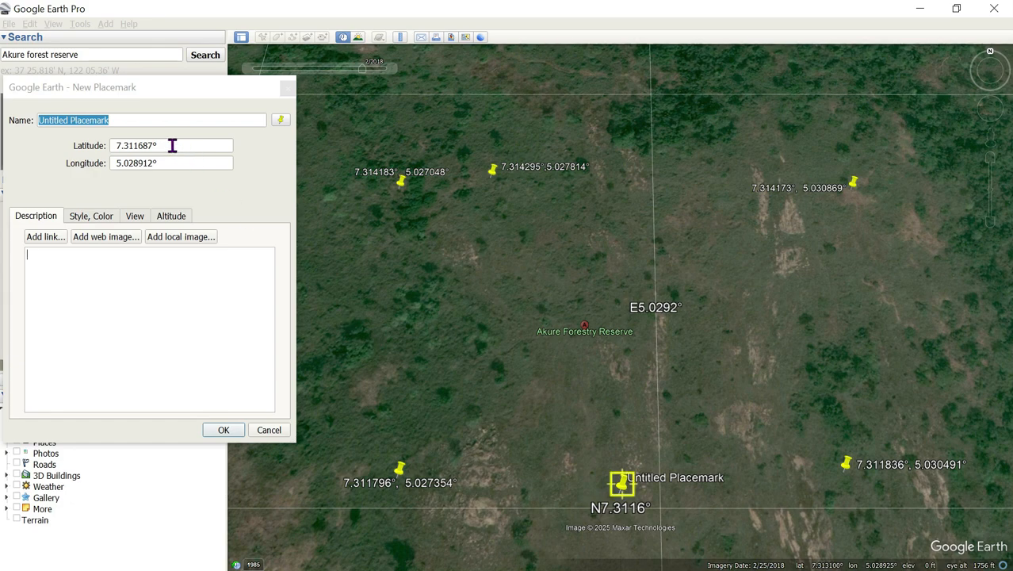
# - Name the new placemark 7.311687°,5.028912° after its latitude and longitude, and save it
pyautogui.moveTo(172, 145); pyautogui.dragTo(38, 115)
pyautogui.write('7.311687°')
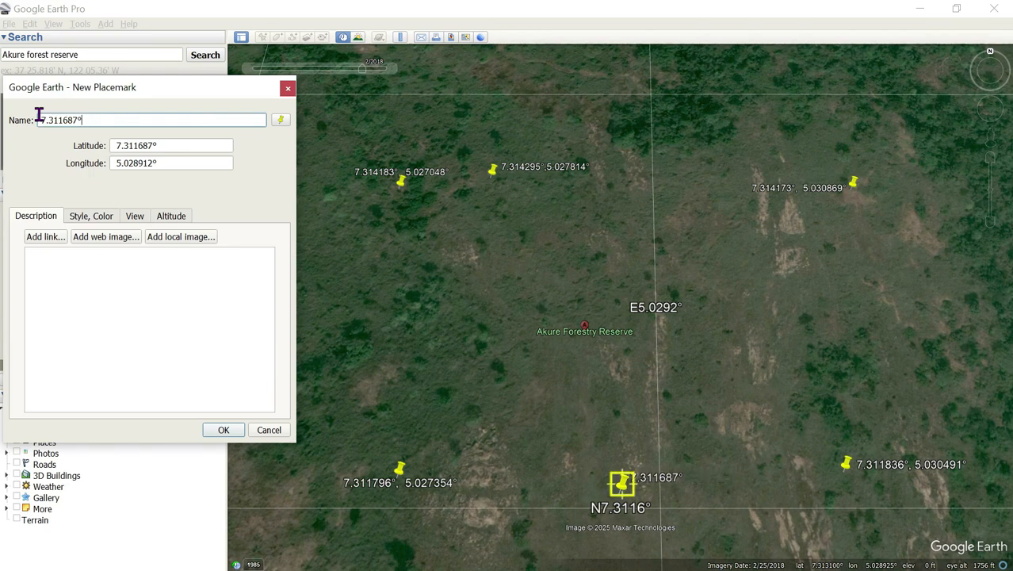
pyautogui.write(',')
pyautogui.moveTo(163, 162); pyautogui.dragTo(115, 163)
pyautogui.hotkey('ctrl', 'c')
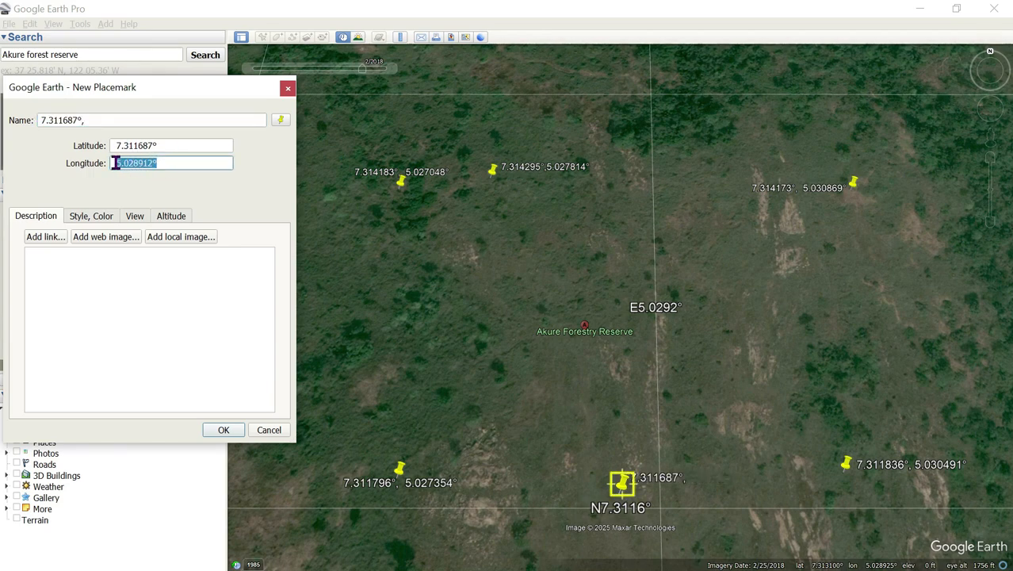
pyautogui.click(124, 116)
pyautogui.hotkey('ctrl', 'v')
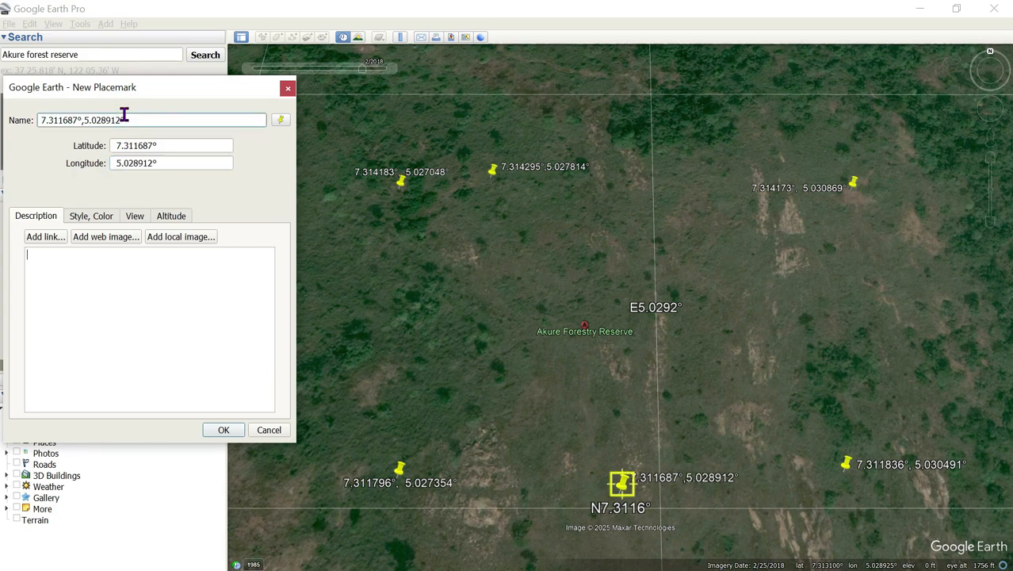
pyautogui.click(43, 250)
pyautogui.click(122, 405)
pyautogui.click(226, 430)
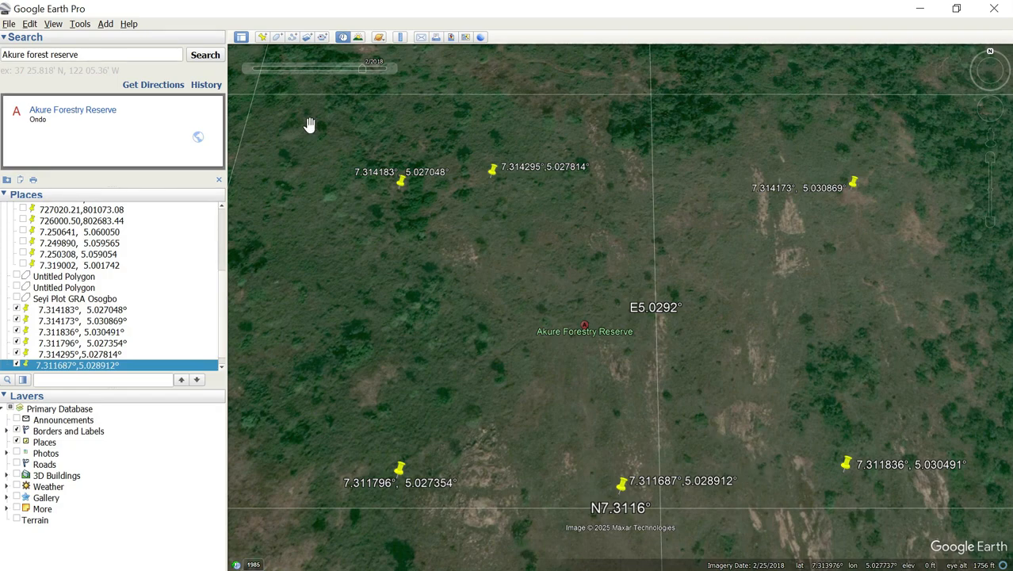
# - Open the Save Image map layout for the 2/2018 view, and copy the view as an image
pyautogui.click(9, 23)
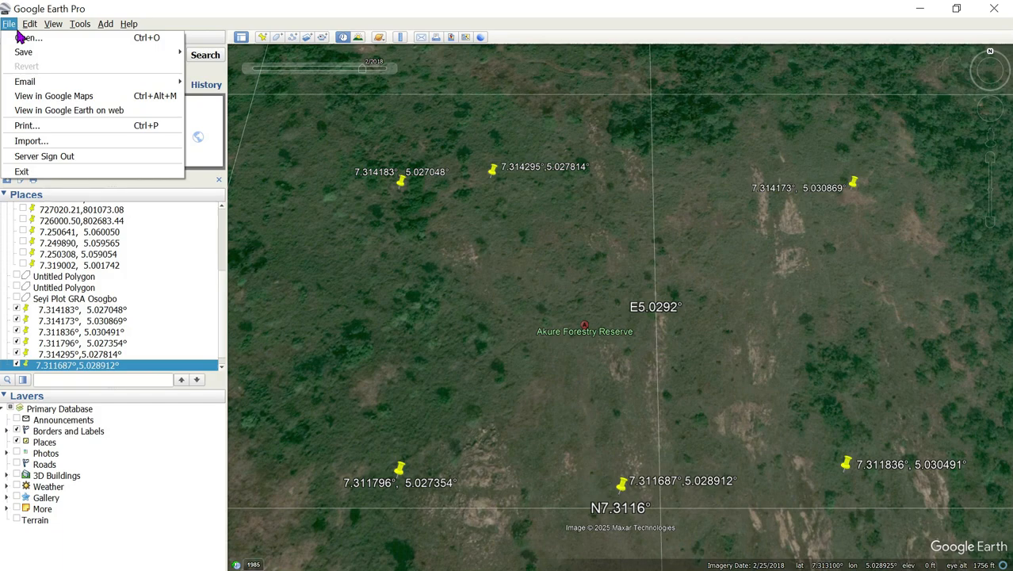
pyautogui.moveTo(42, 57)
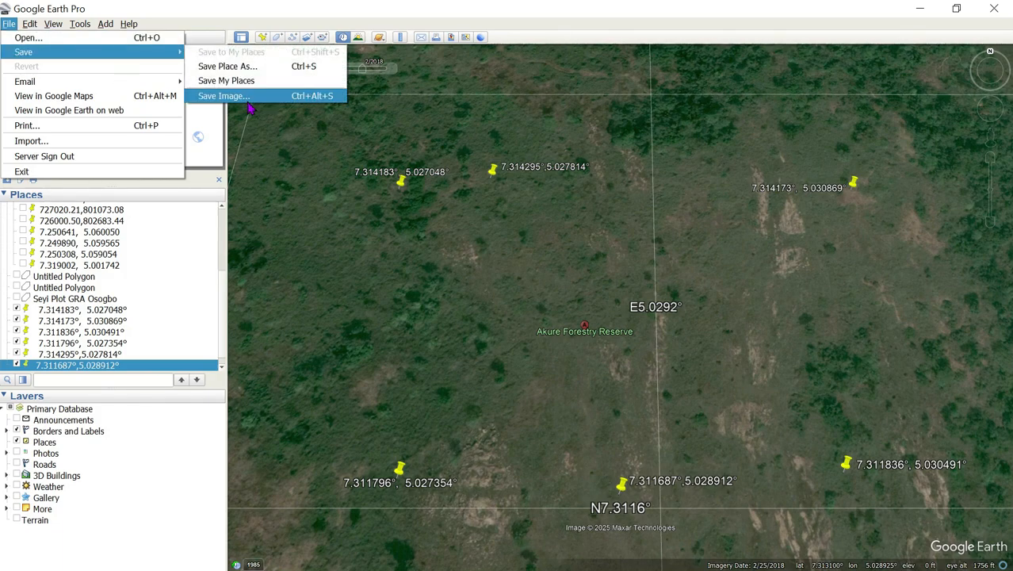
pyautogui.click(224, 96)
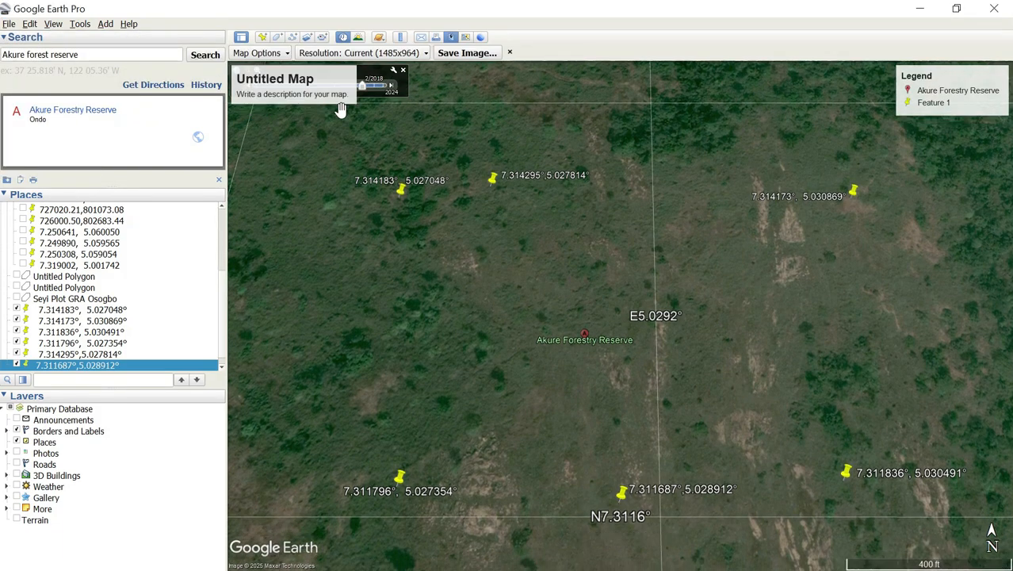
pyautogui.click(76, 27)
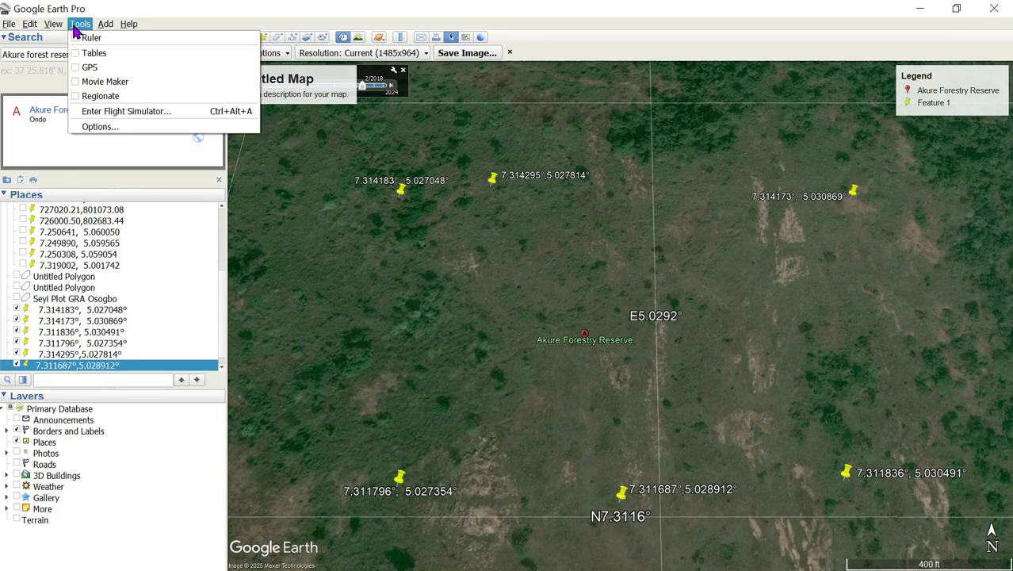
pyautogui.moveTo(29, 24)
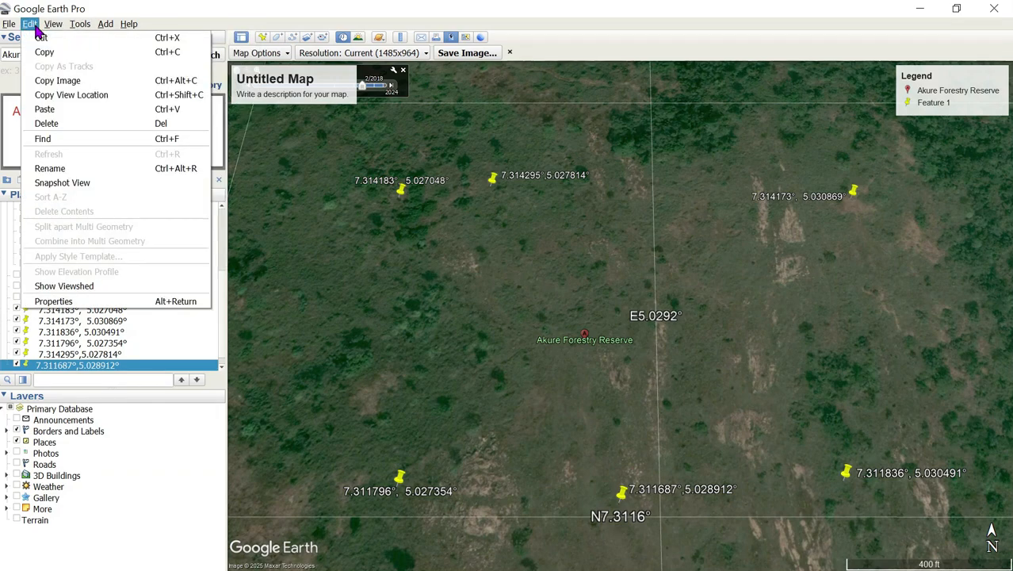
pyautogui.click(45, 81)
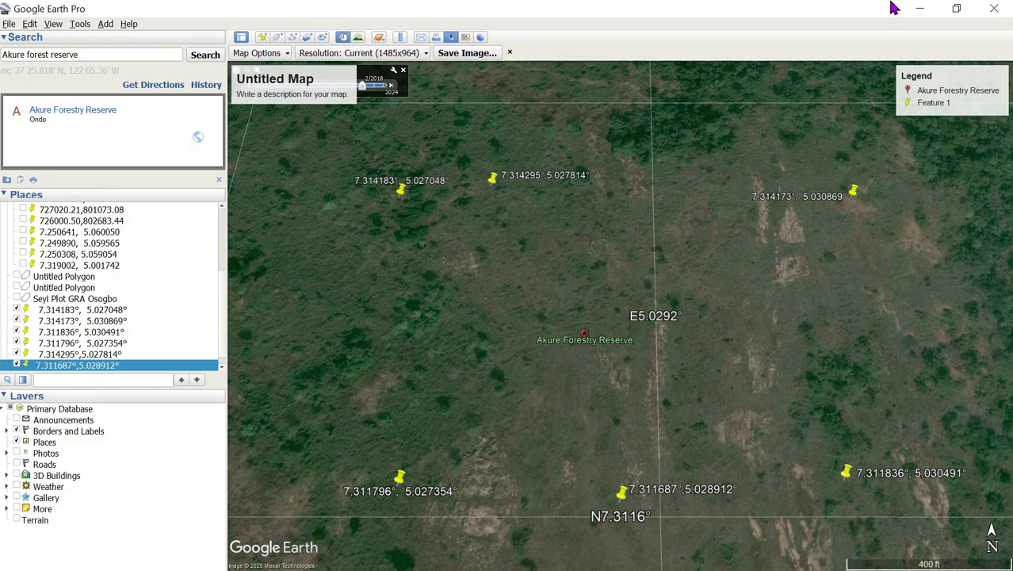
# - Switch to Paint 3D, start a new project, and save the previously open one as akure
pyautogui.click(917, 10)
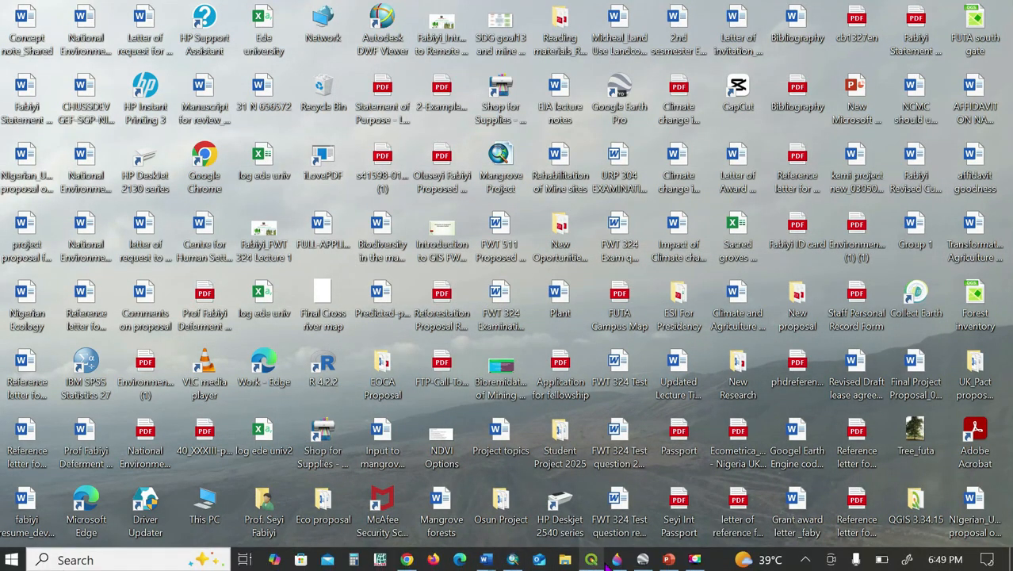
pyautogui.click(614, 560)
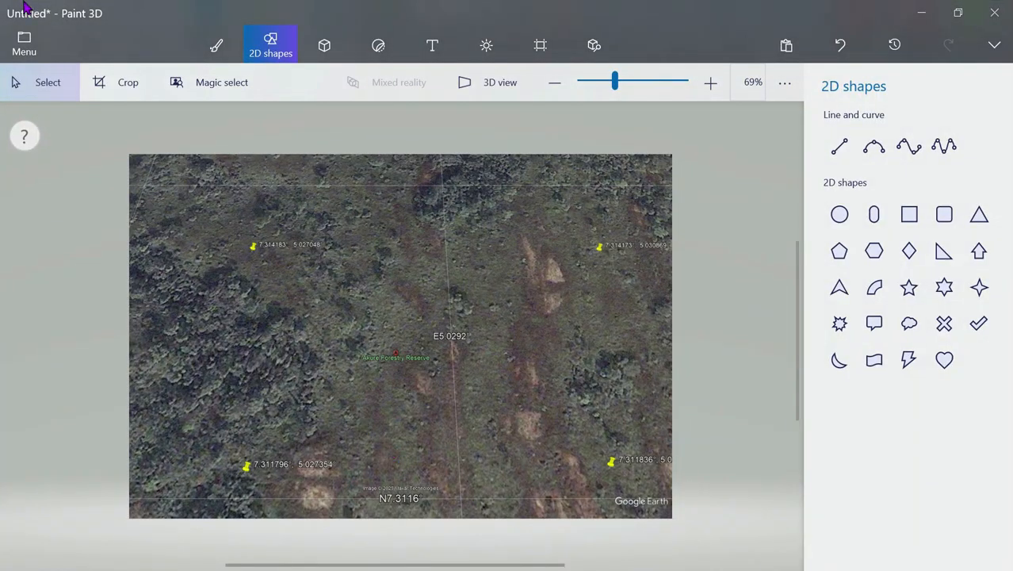
pyautogui.click(24, 41)
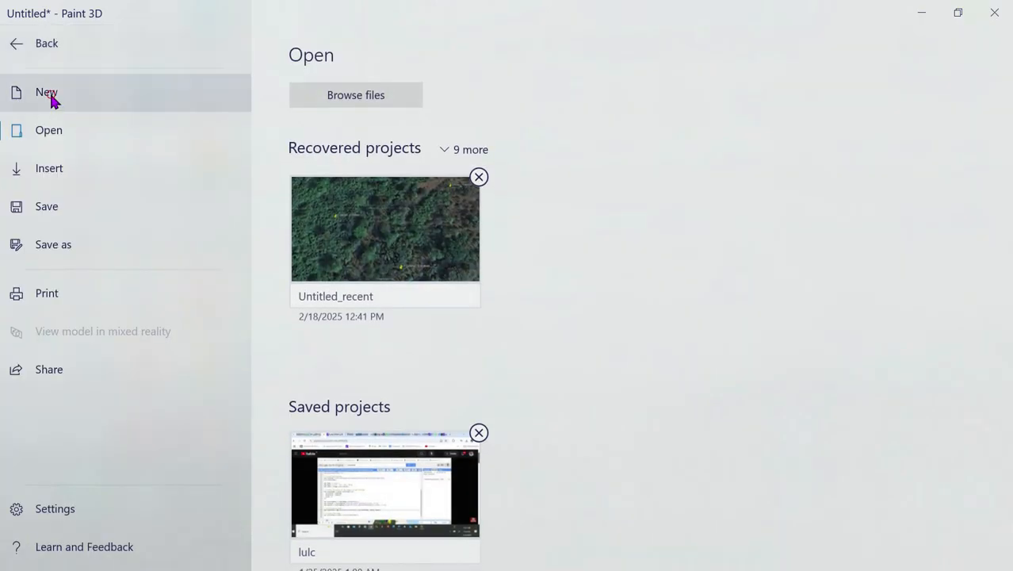
pyautogui.click(51, 95)
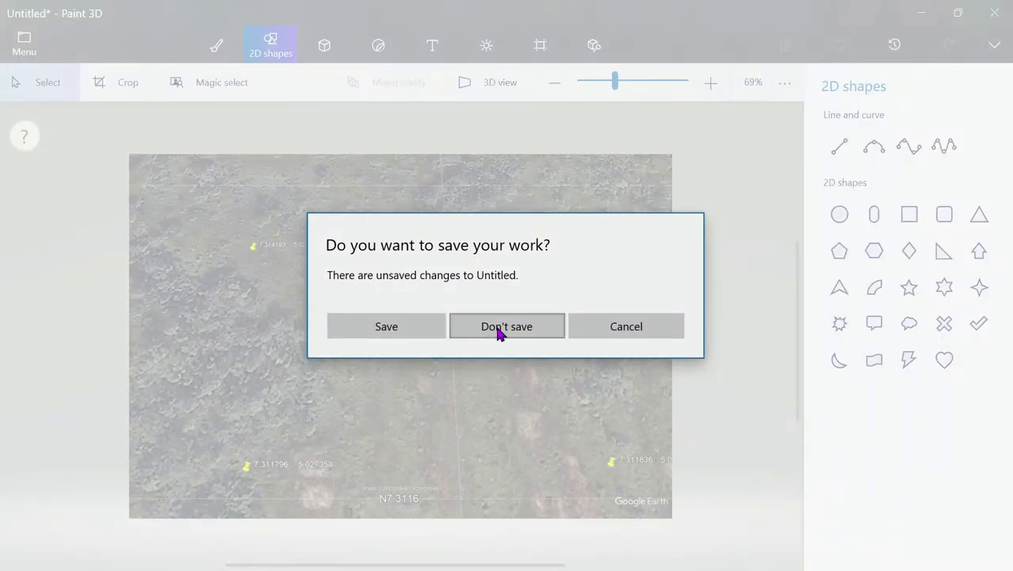
pyautogui.click(432, 336)
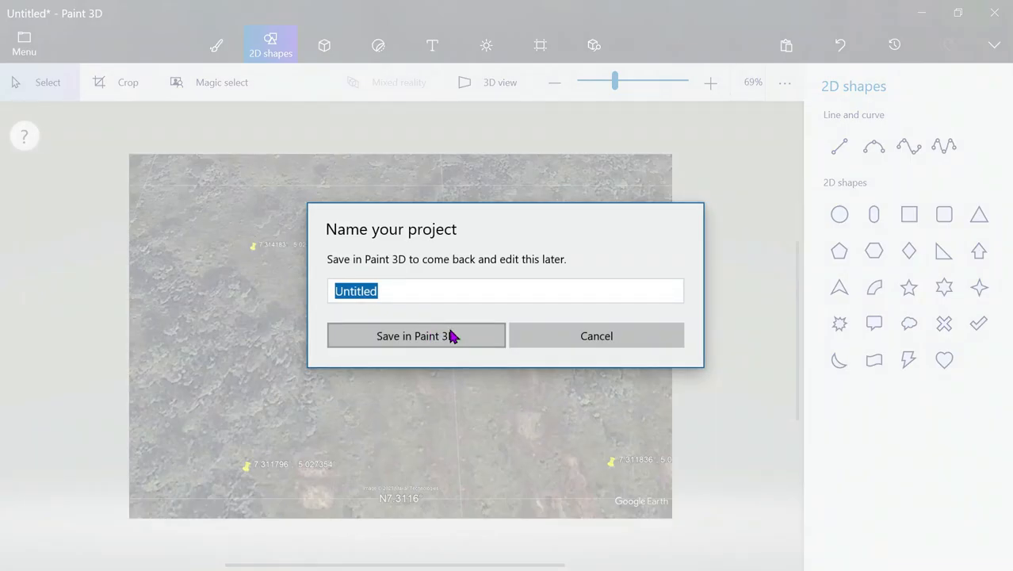
pyautogui.write('akure')
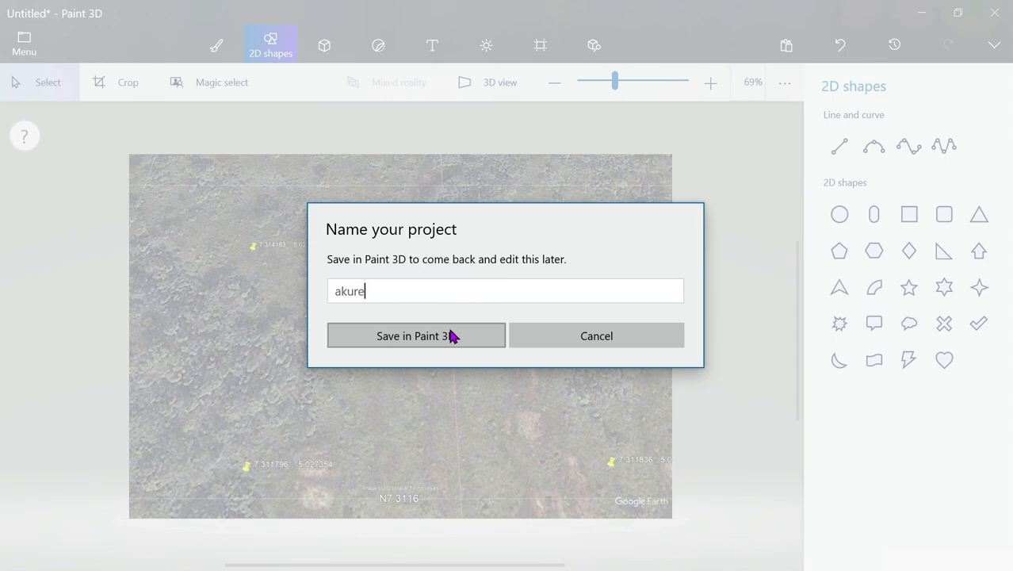
pyautogui.click(450, 336)
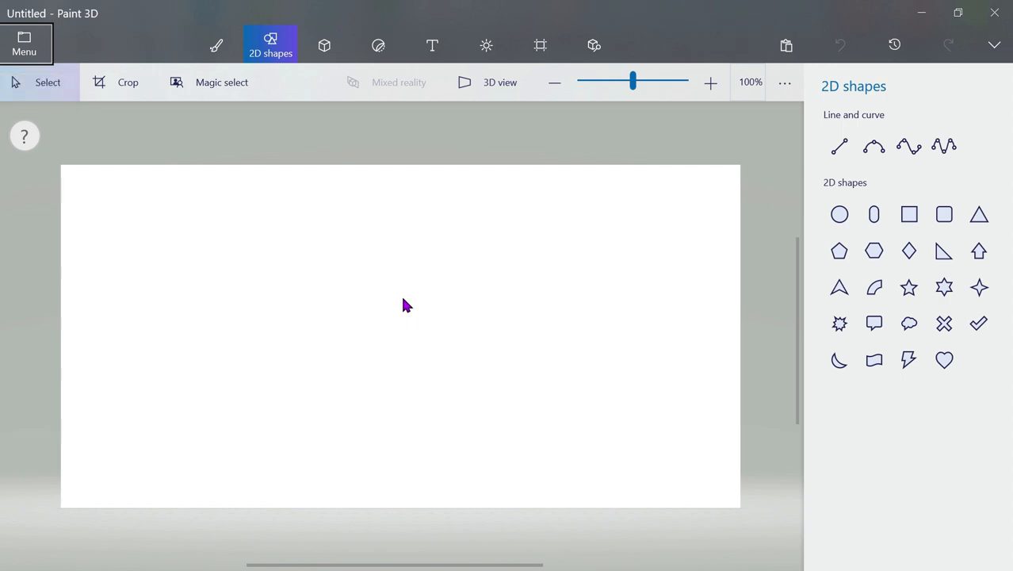
# - Paste the copied map view onto the blank canvas and start saving it as an image copy
pyautogui.hotkey('ctrl', 'v')
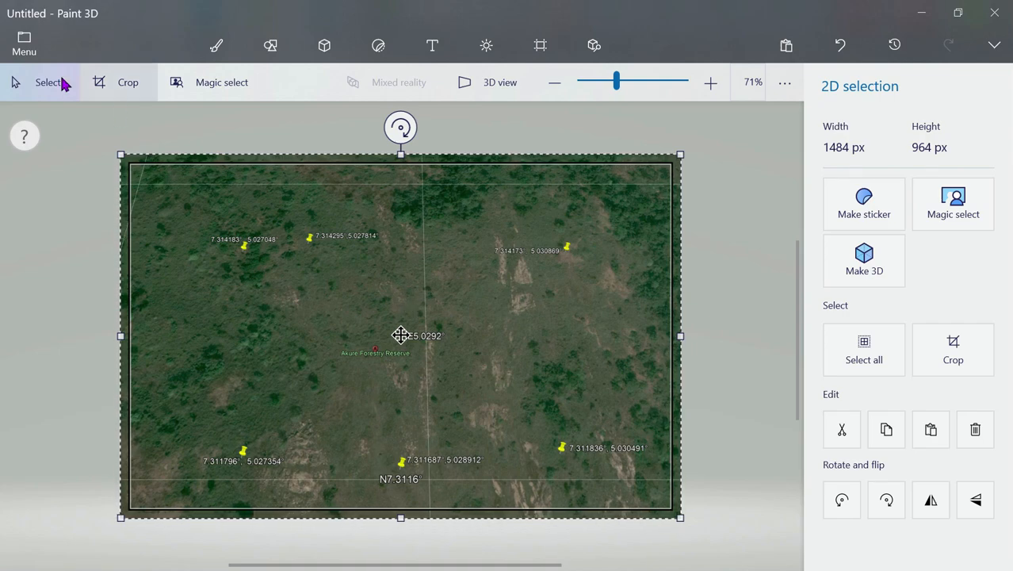
pyautogui.click(21, 53)
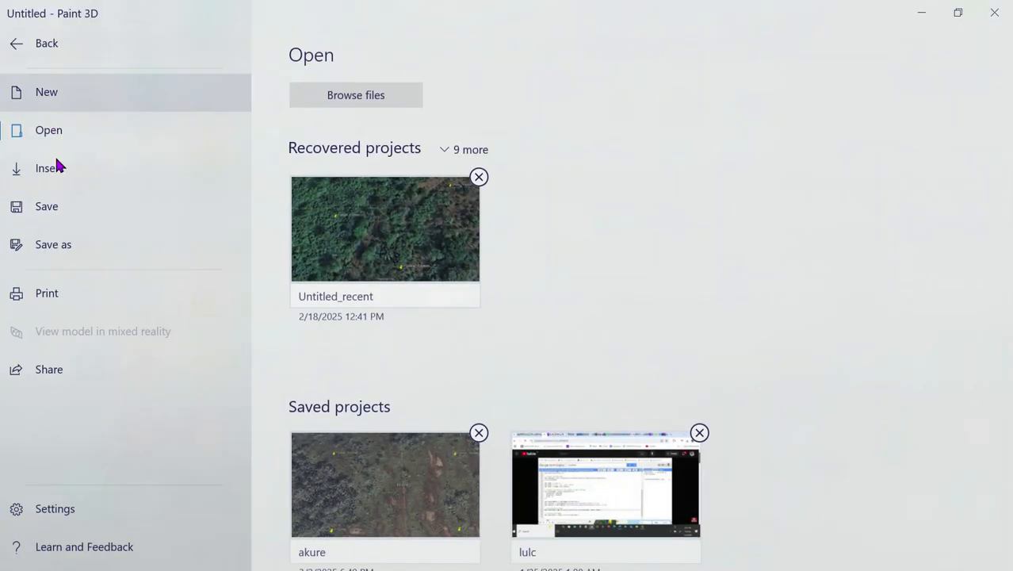
pyautogui.click(56, 246)
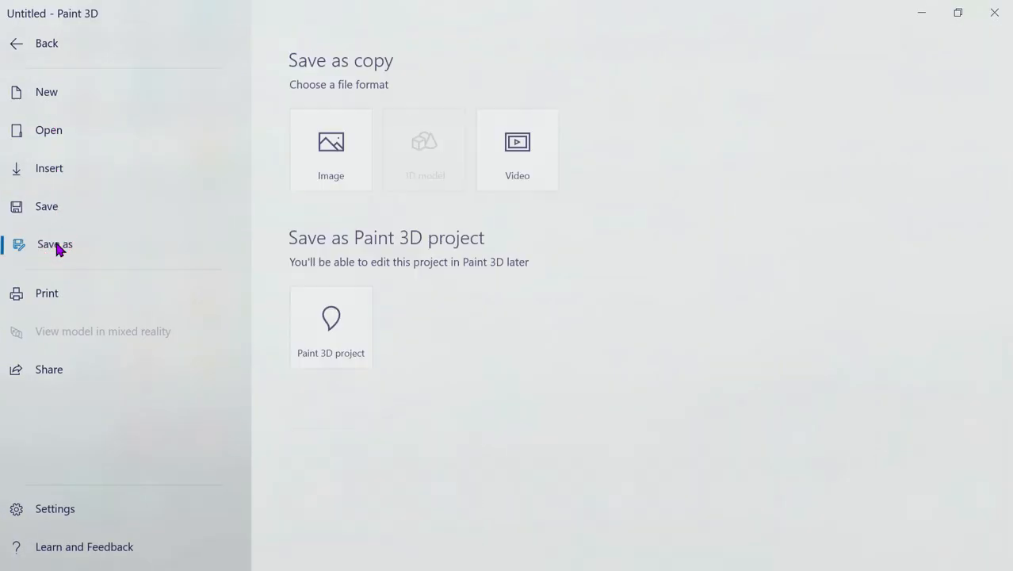
pyautogui.click(329, 141)
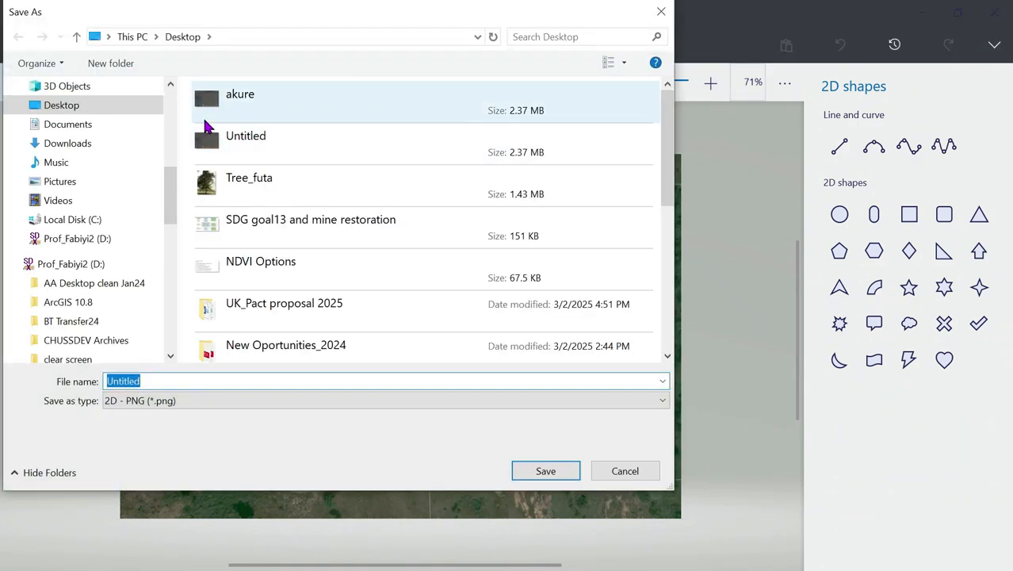
# - Name the image Akure forest and save it to the Desktop as a 2D PNG file
pyautogui.doubleClick(159, 381)
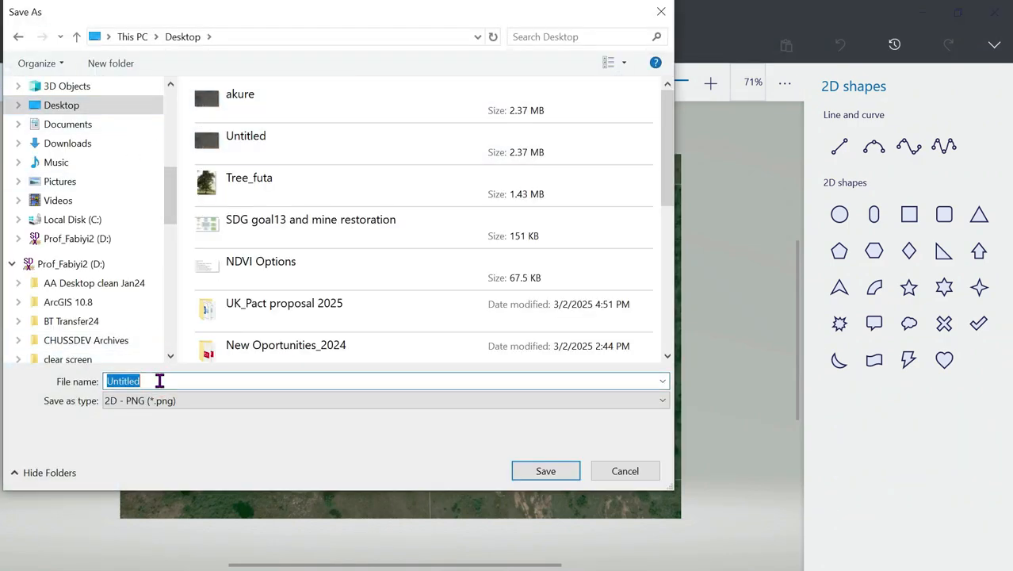
pyautogui.write('Akur')
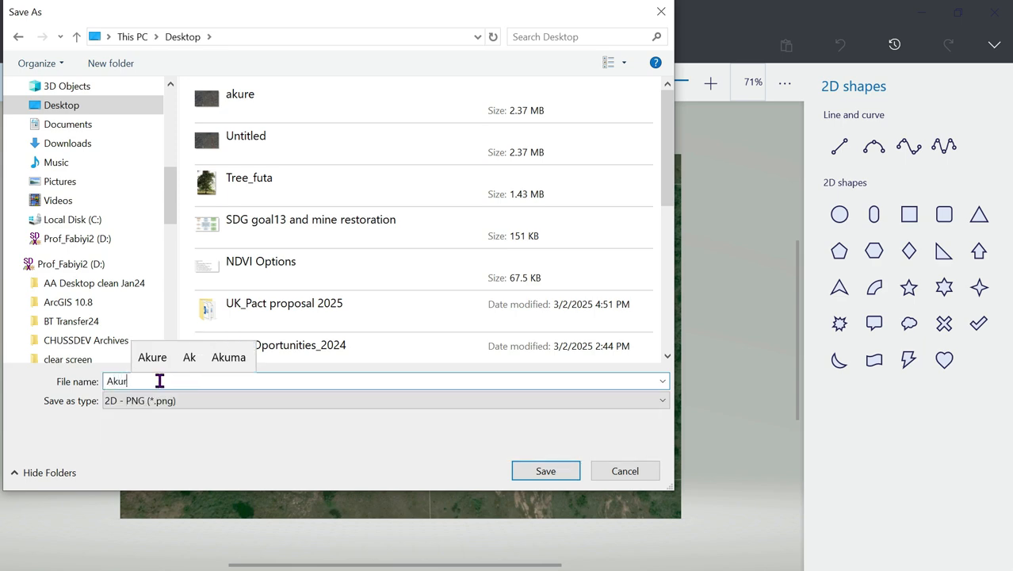
pyautogui.write('e reser')
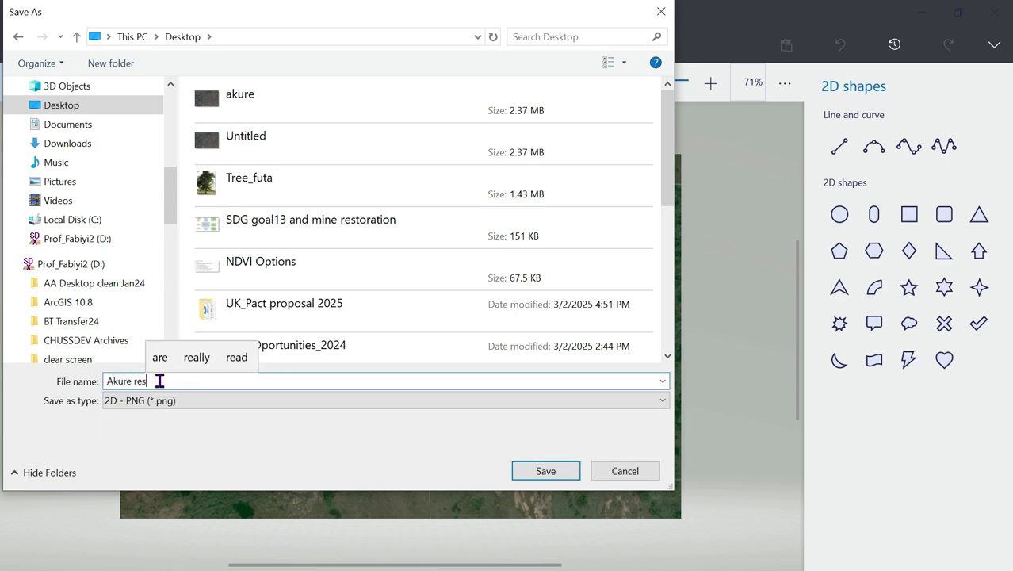
pyautogui.press('BackSpace')
pyautogui.press('BackSpace')
pyautogui.press('BackSpace')
pyautogui.press('BackSpace')
pyautogui.press('BackSpace')
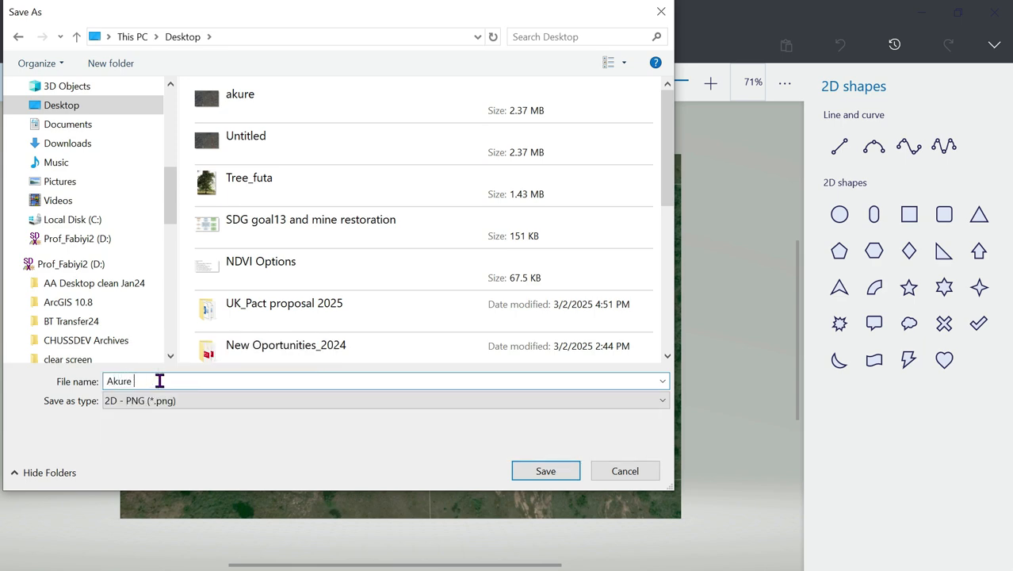
pyautogui.write('forest')
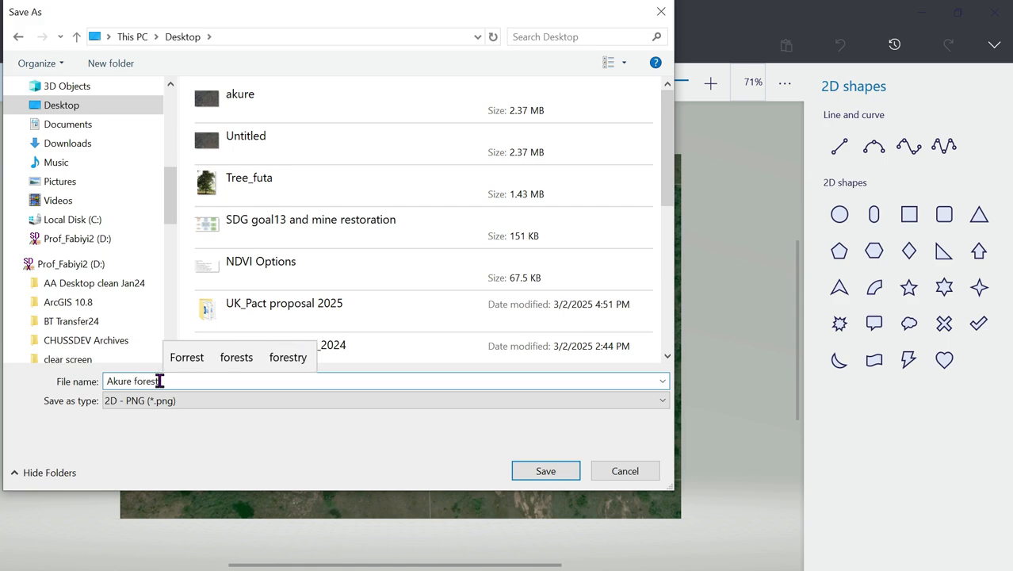
pyautogui.click(559, 471)
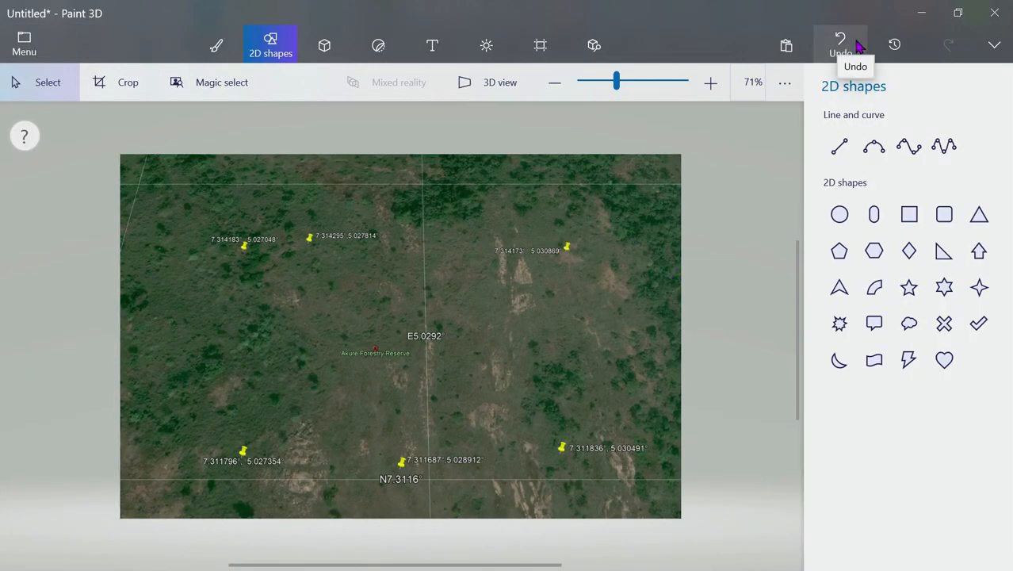
# - Switch to QGIS and start a new project, discarding the changes to the current one
pyautogui.click(921, 12)
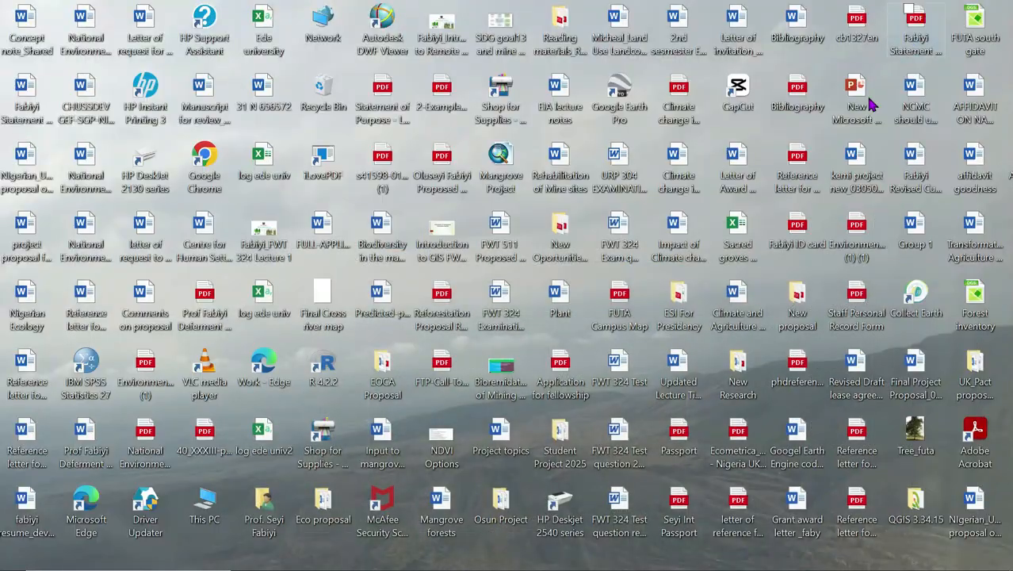
pyautogui.moveTo(603, 565)
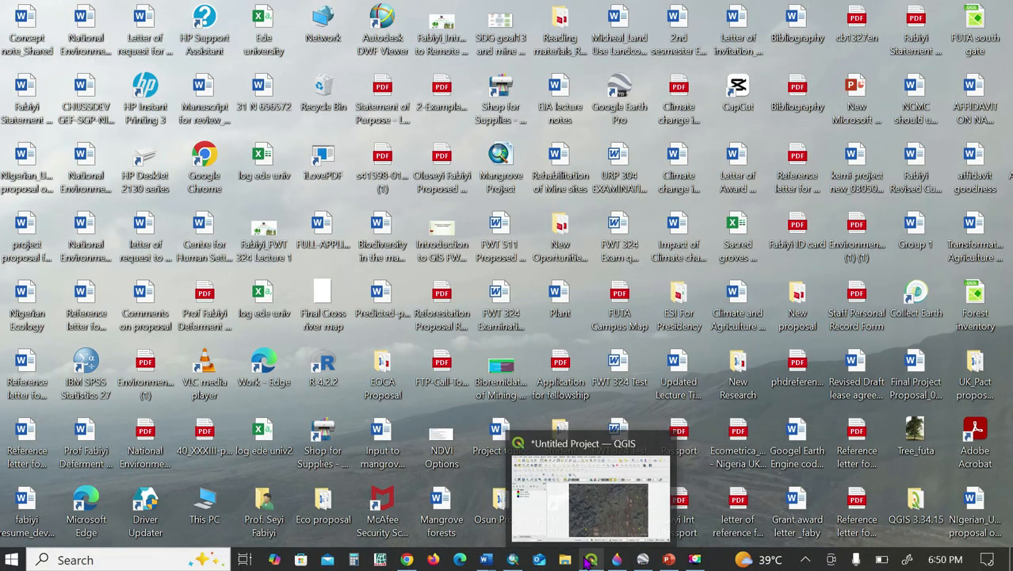
pyautogui.click(588, 561)
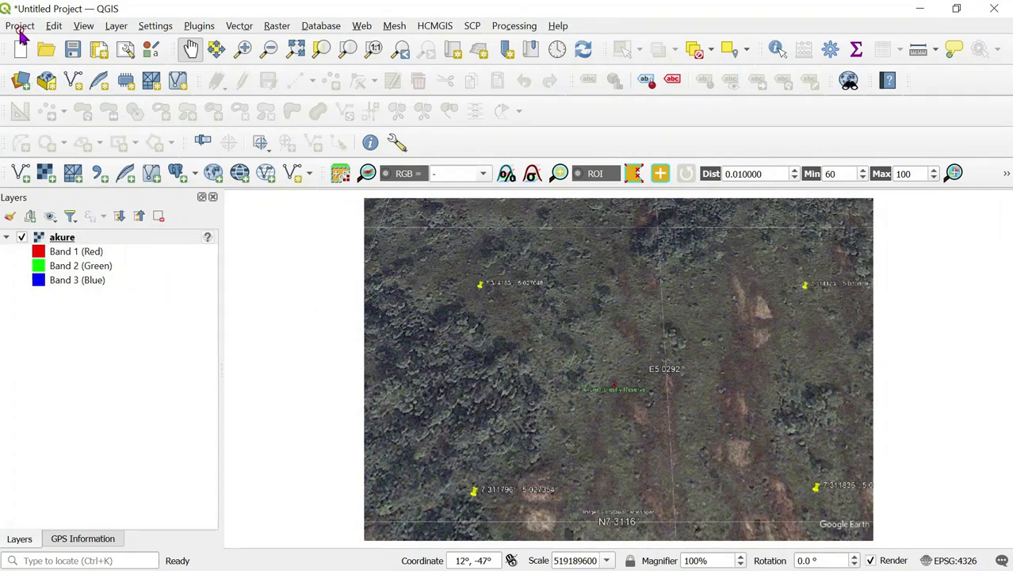
pyautogui.click(20, 26)
pyautogui.click(24, 43)
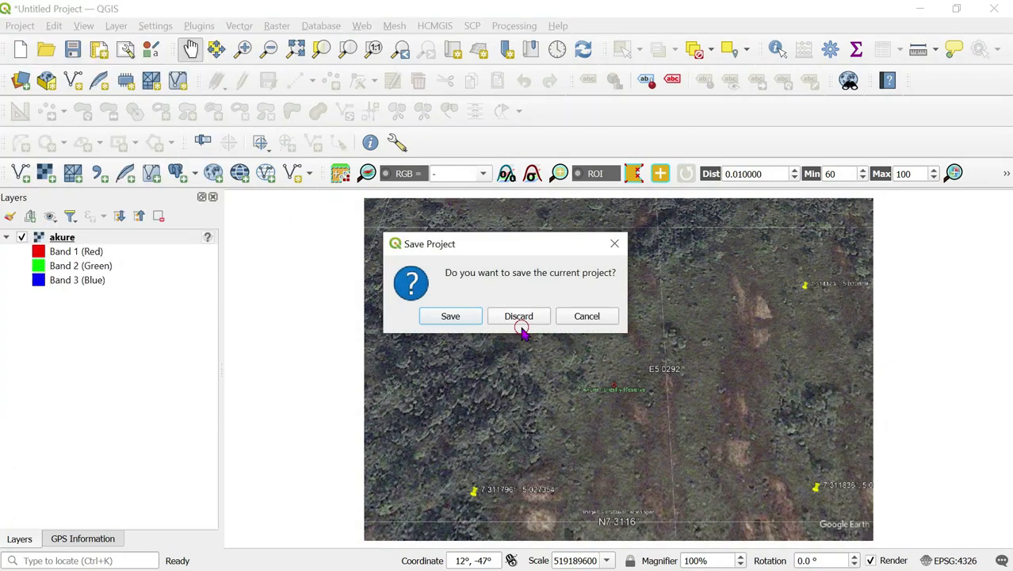
pyautogui.click(519, 316)
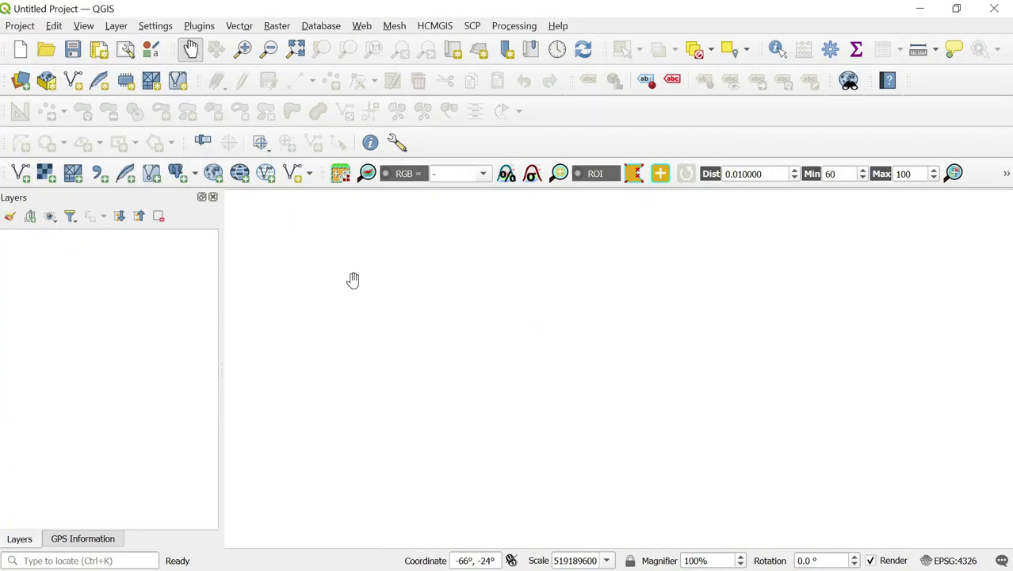
# - Add Akure forest.png from the Desktop to the project as a raster layer
pyautogui.click(115, 26)
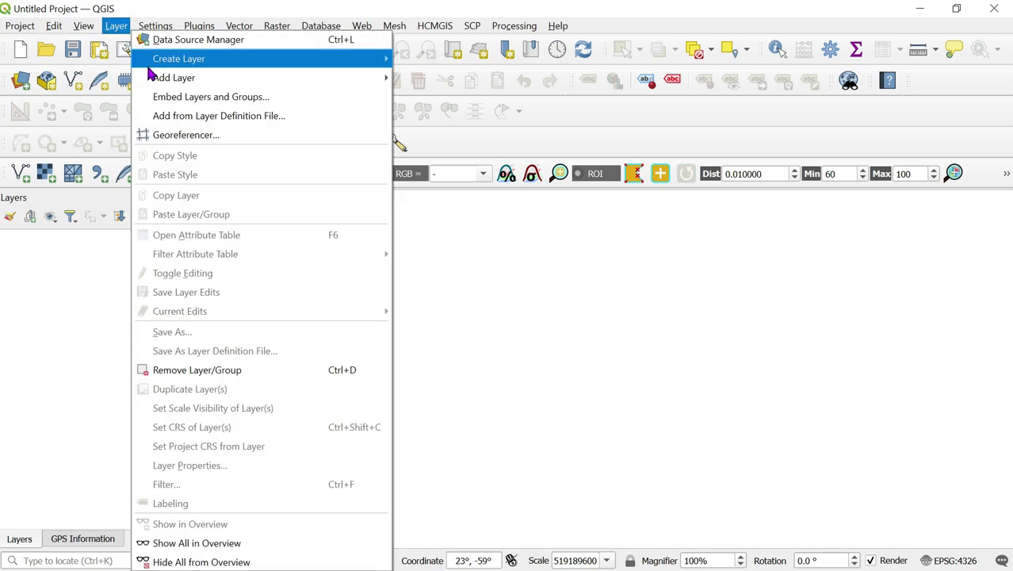
pyautogui.moveTo(161, 80)
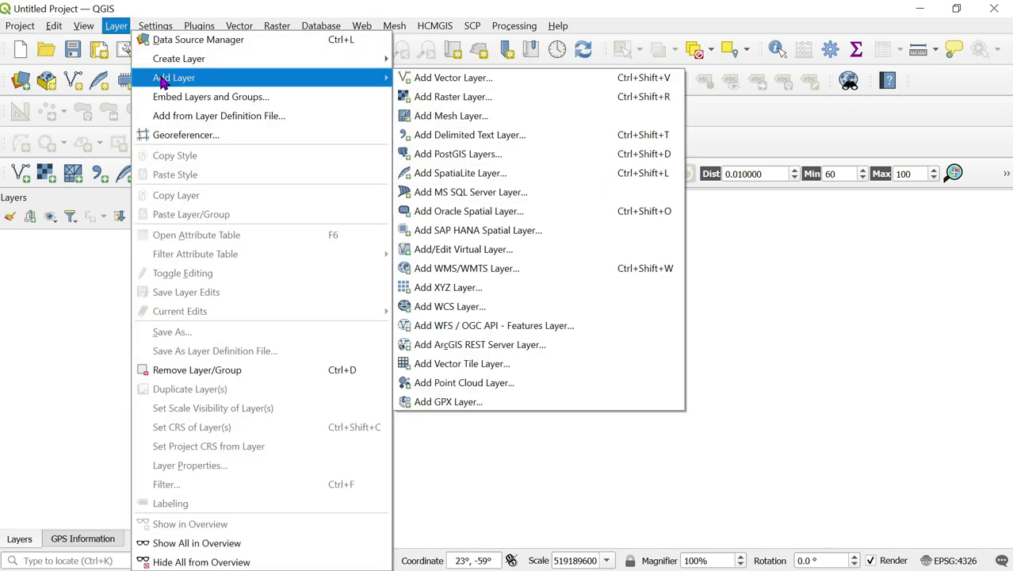
pyautogui.click(451, 98)
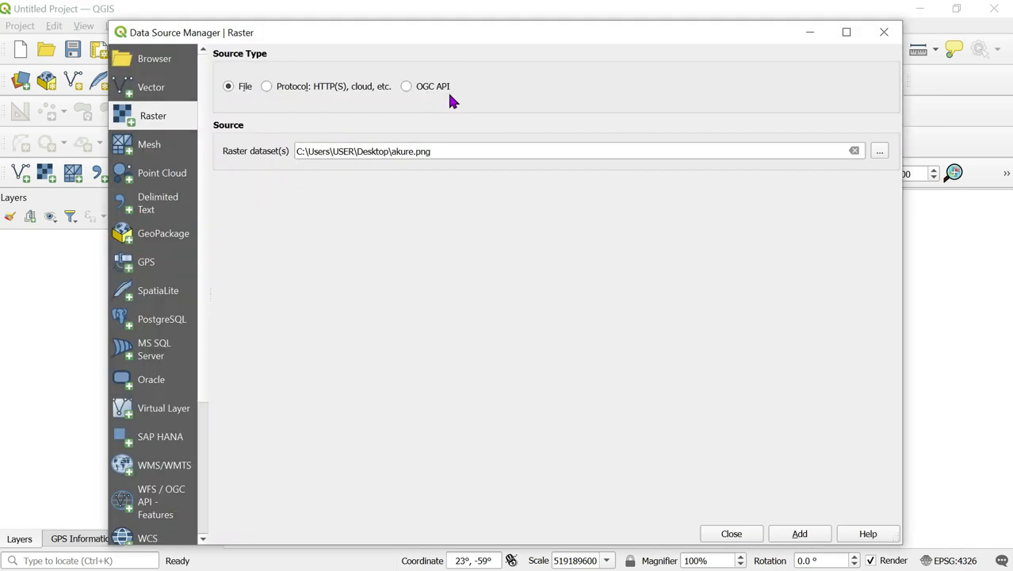
pyautogui.click(879, 151)
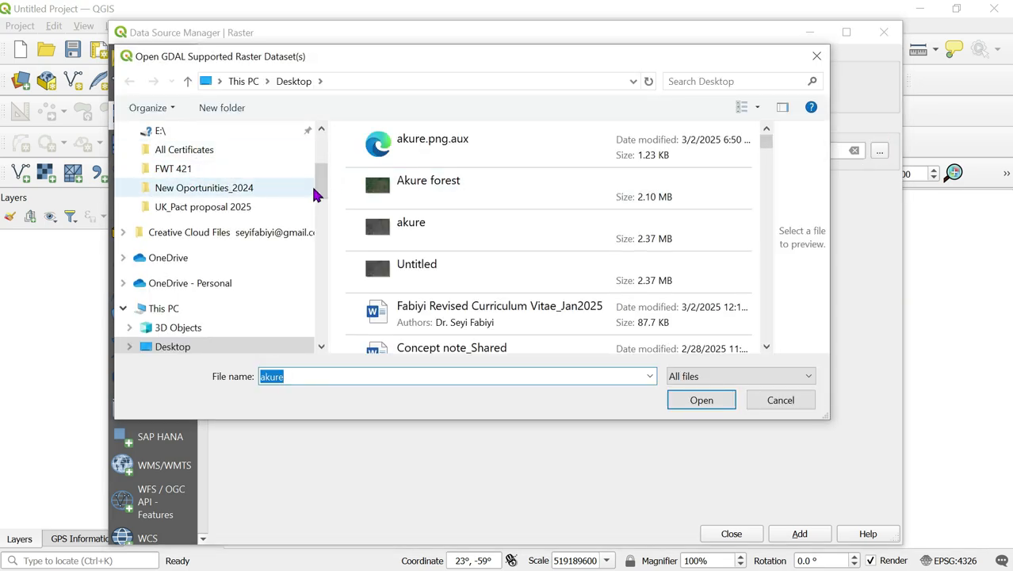
pyautogui.click(398, 186)
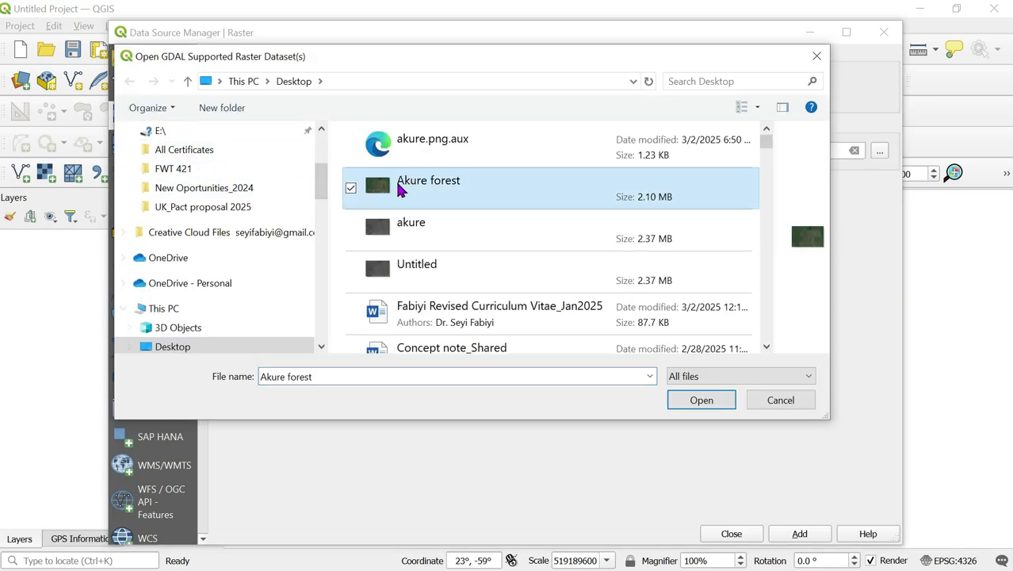
pyautogui.click(721, 399)
pyautogui.click(808, 539)
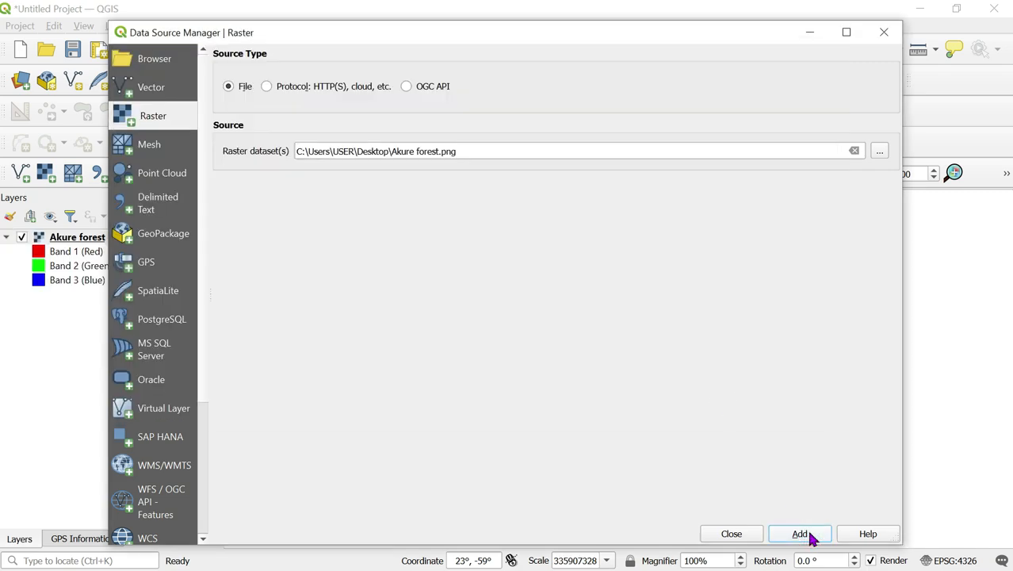
pyautogui.click(727, 536)
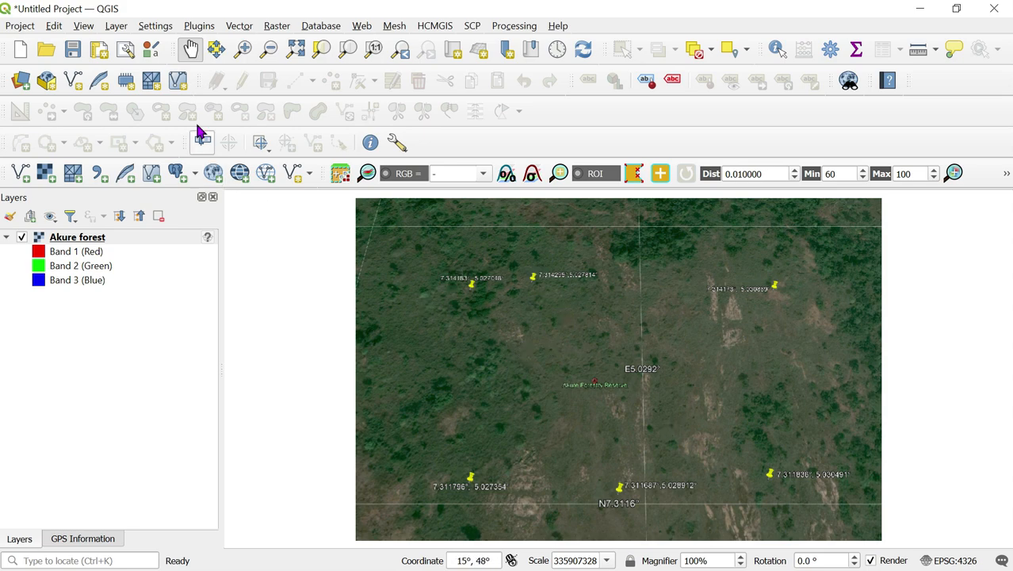
# - Zoom in on the northwestern pin to examine its coordinate label, and review the available panels and toolbars
pyautogui.click(243, 49)
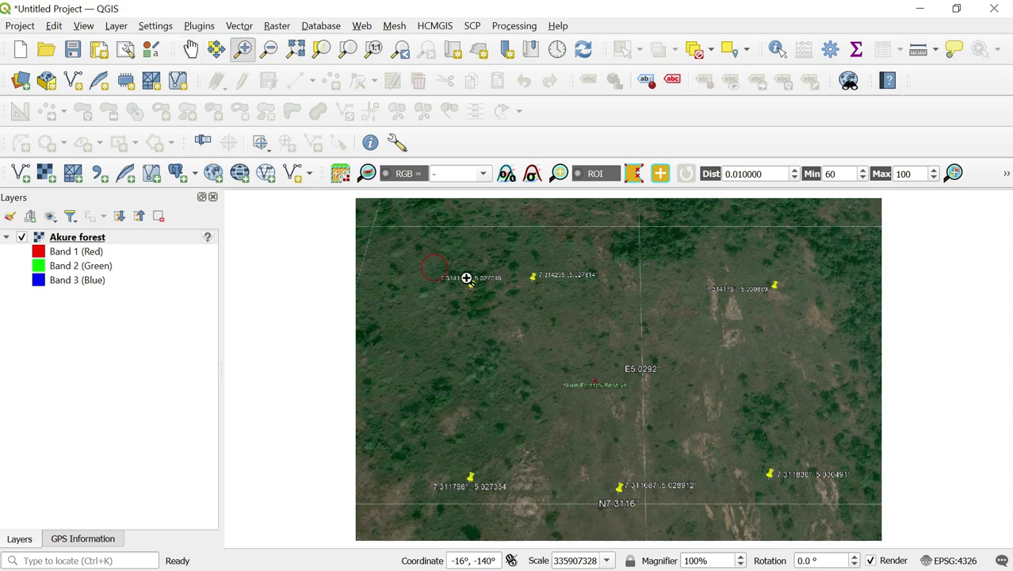
pyautogui.click(467, 278)
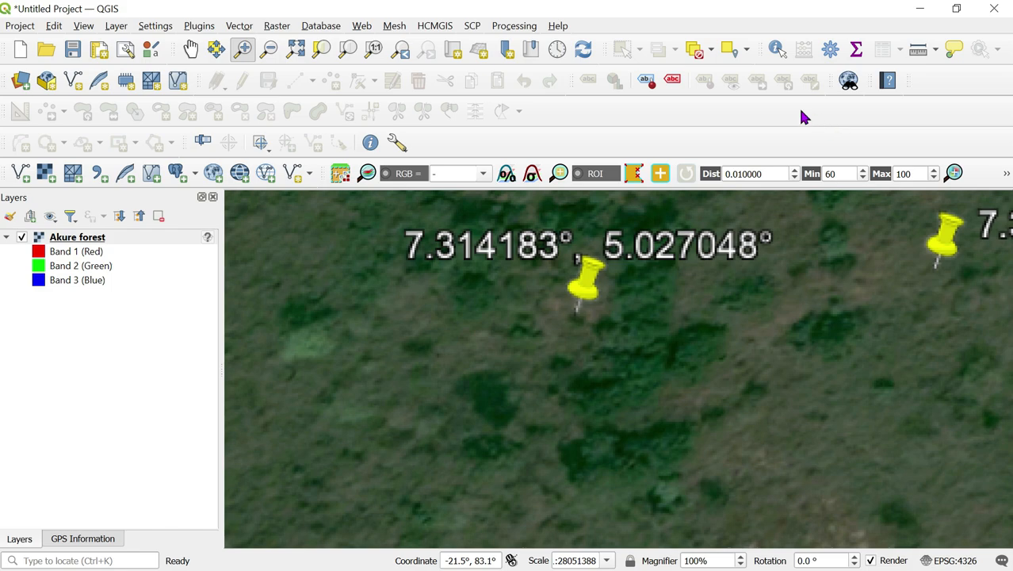
pyautogui.rightClick(700, 115)
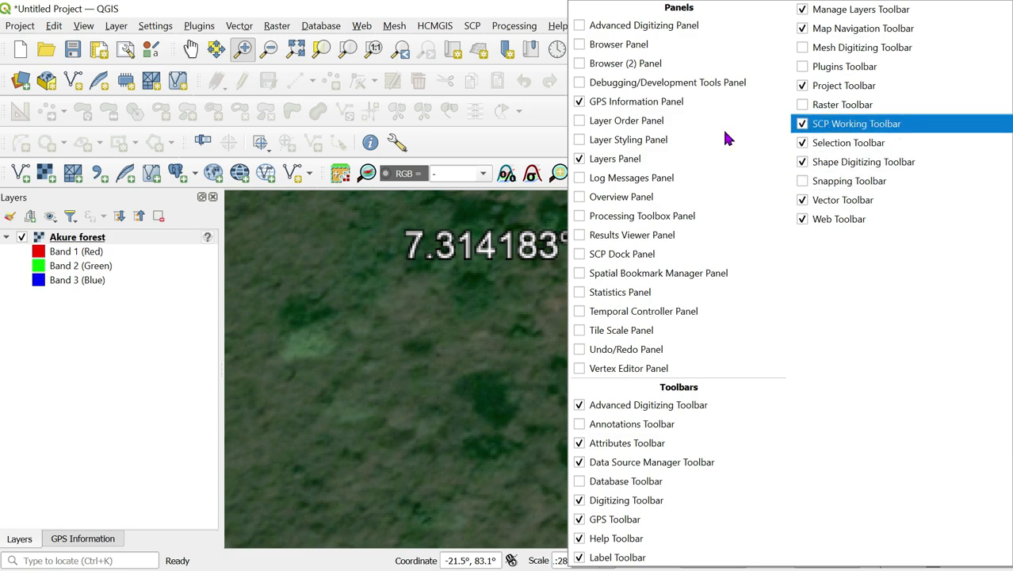
pyautogui.click(499, 135)
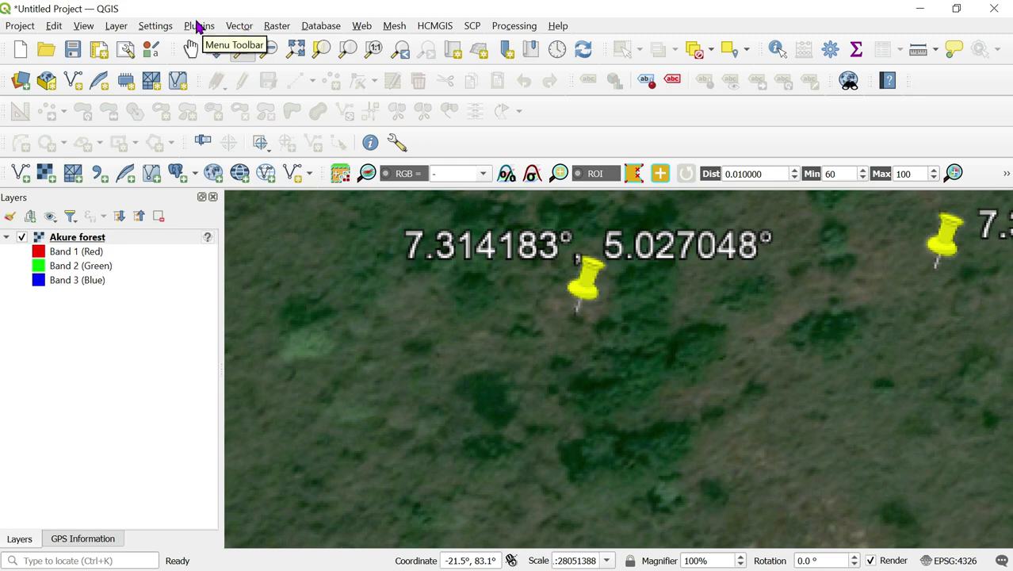
# - Open the Georeferencer, load Akure forest.png from the Desktop into it, and reposition its window so the pins are in view
pyautogui.click(122, 26)
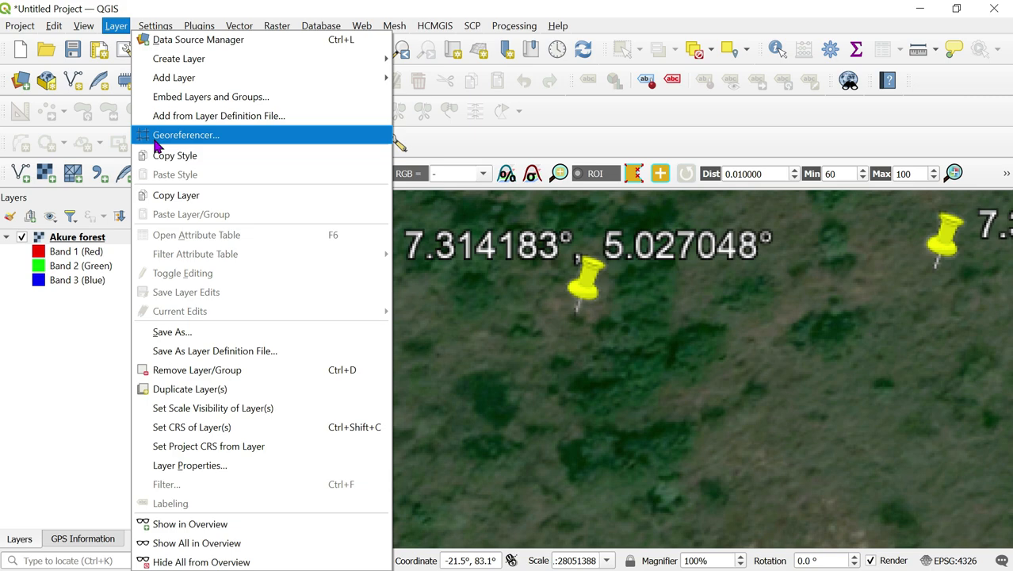
pyautogui.click(157, 145)
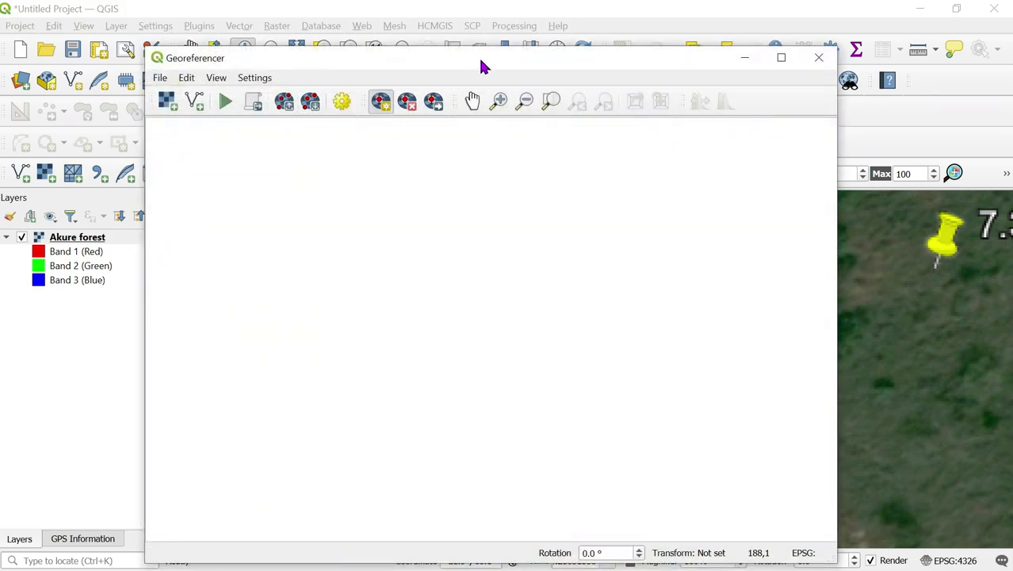
pyautogui.moveTo(481, 66); pyautogui.dragTo(569, 156)
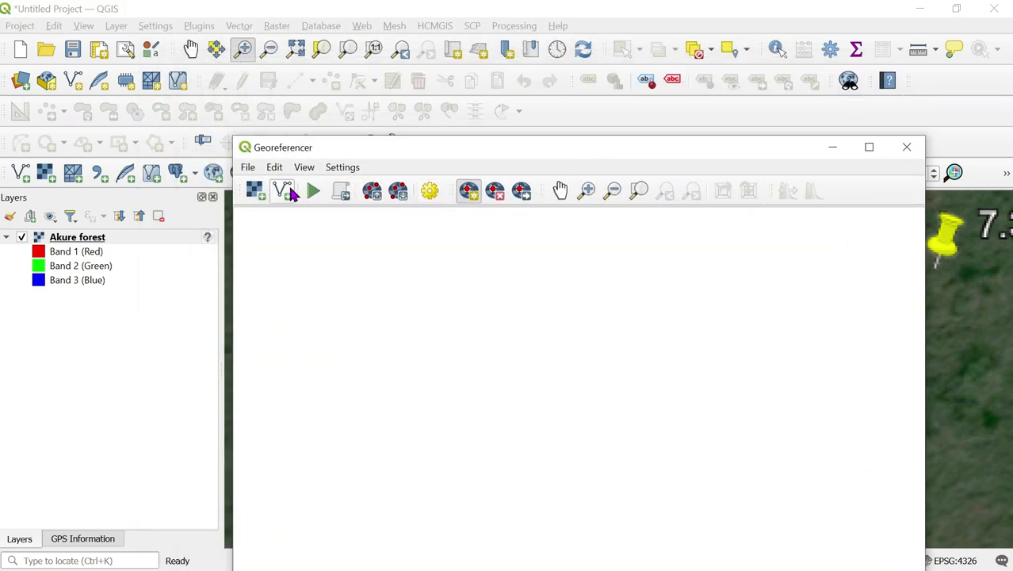
pyautogui.click(249, 168)
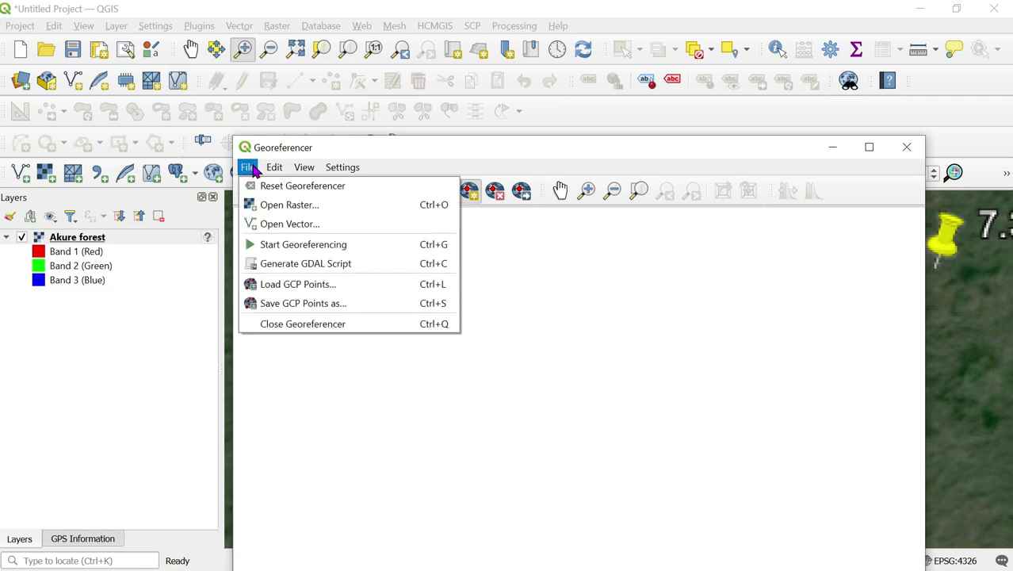
pyautogui.click(271, 209)
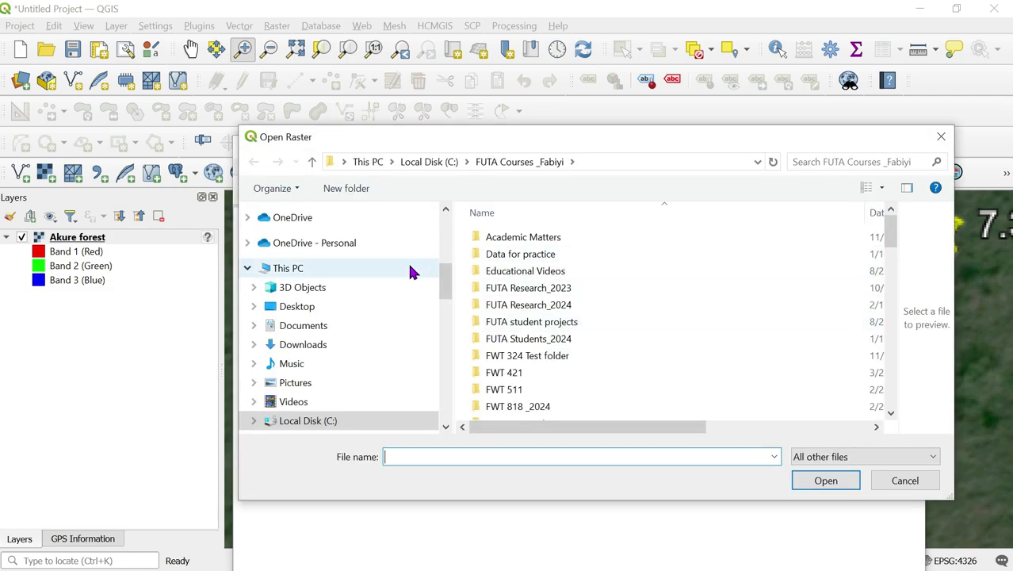
pyautogui.click(321, 312)
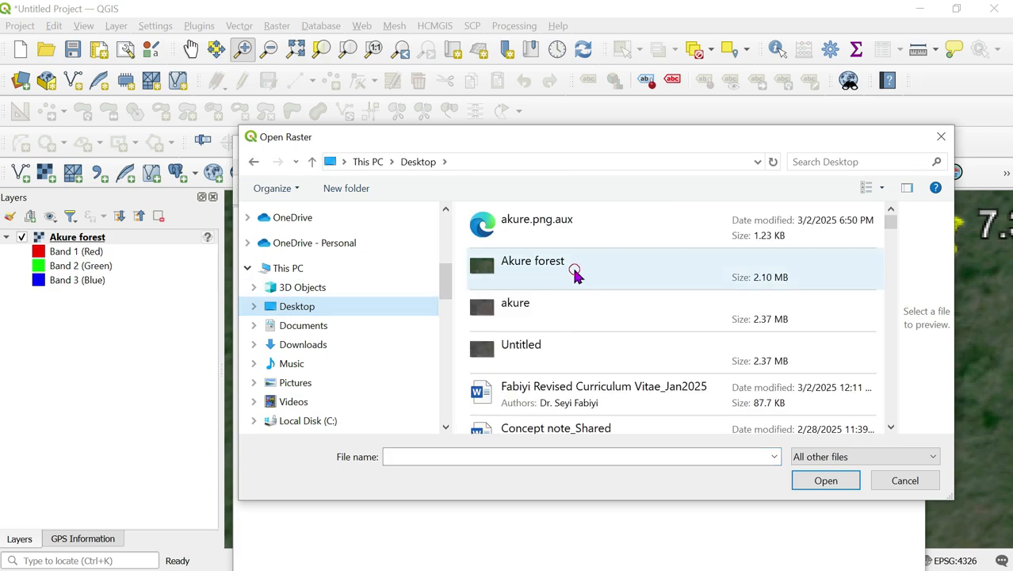
pyautogui.click(577, 272)
pyautogui.click(825, 480)
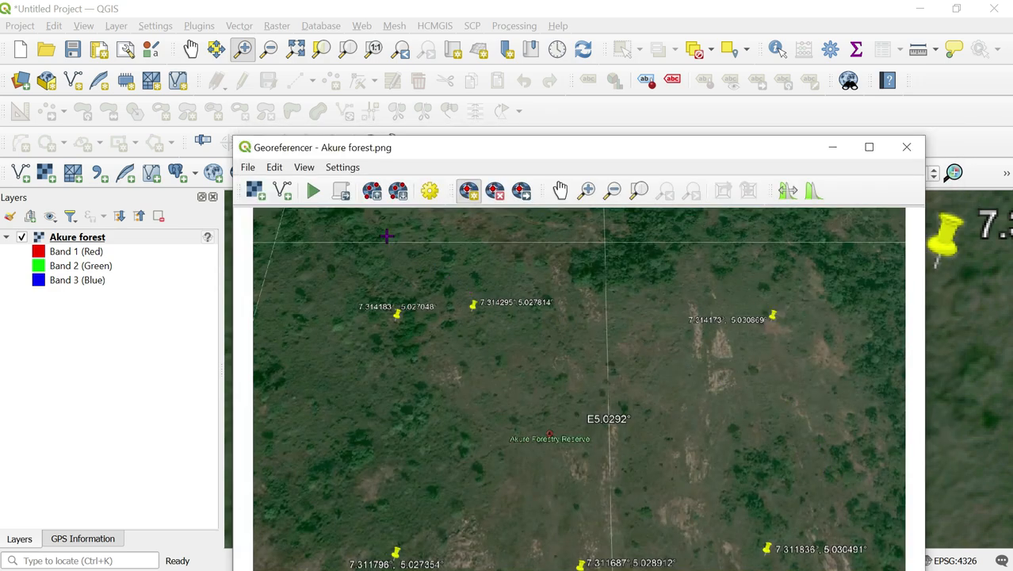
pyautogui.moveTo(461, 158); pyautogui.dragTo(441, 116)
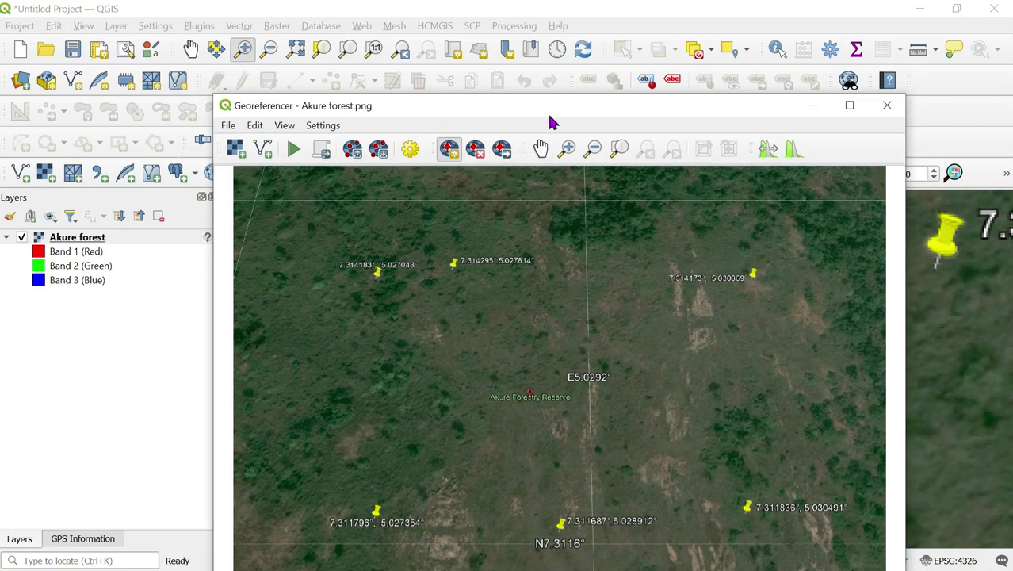
pyautogui.moveTo(548, 111); pyautogui.dragTo(593, 110)
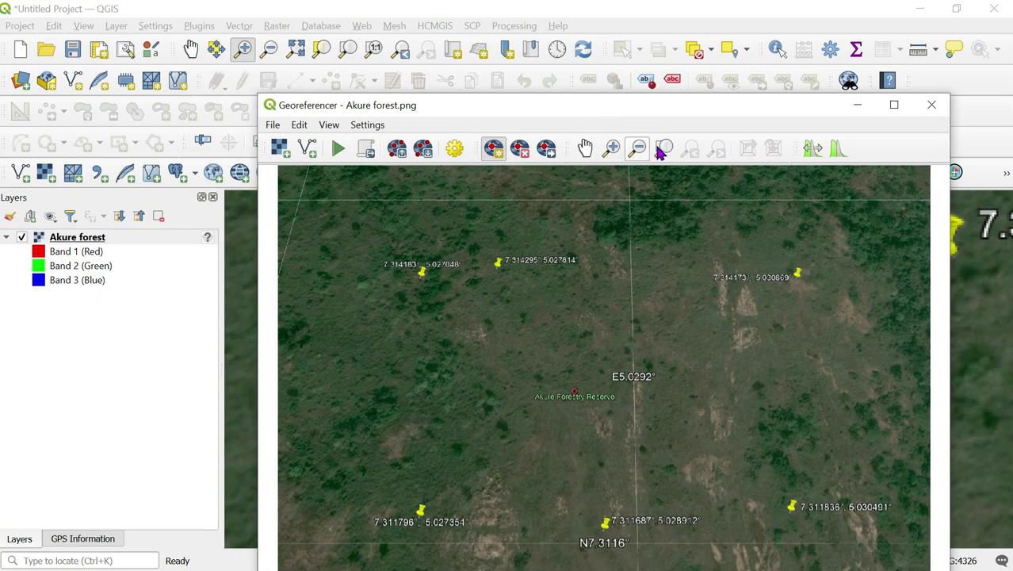
# - Add a control point at the tip of the northwestern pin in the Georeferencer image
pyautogui.click(615, 148)
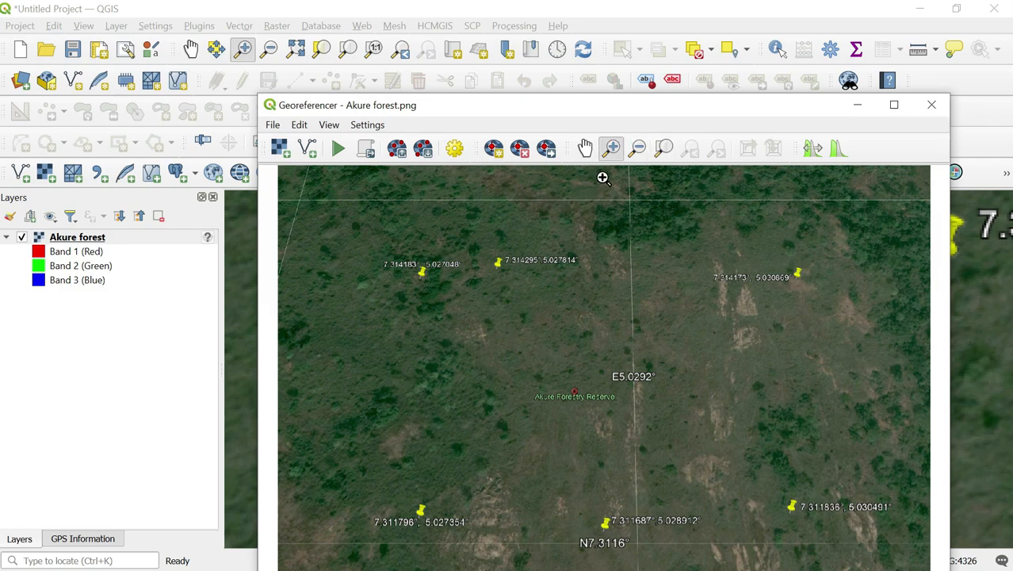
pyautogui.moveTo(371, 252); pyautogui.dragTo(520, 319)
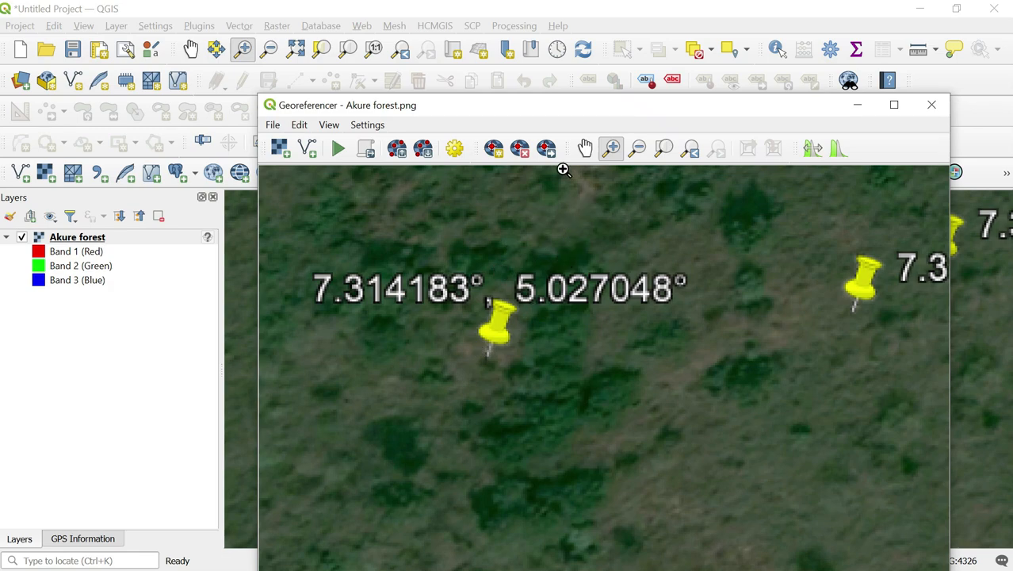
pyautogui.click(497, 155)
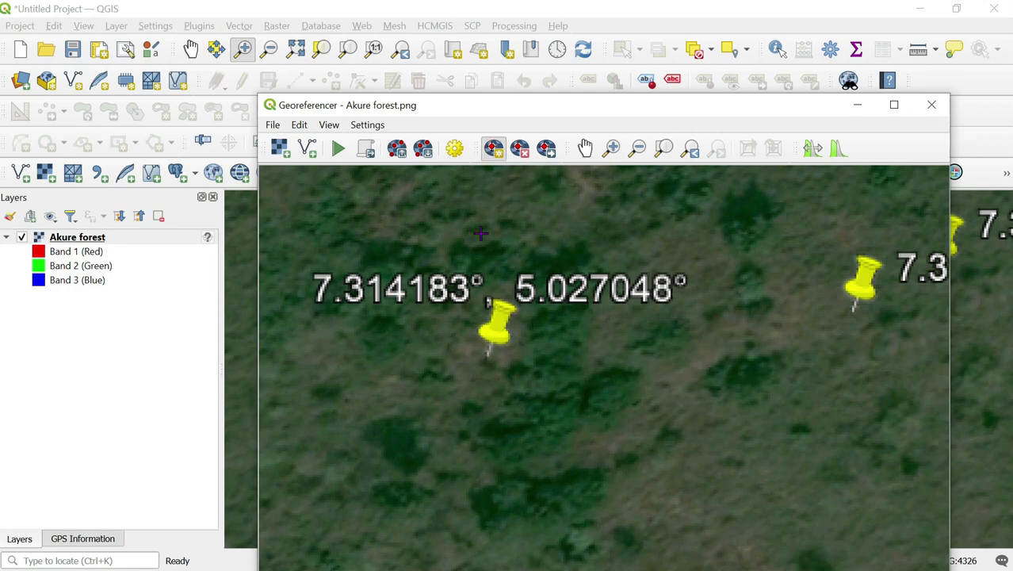
pyautogui.click(486, 356)
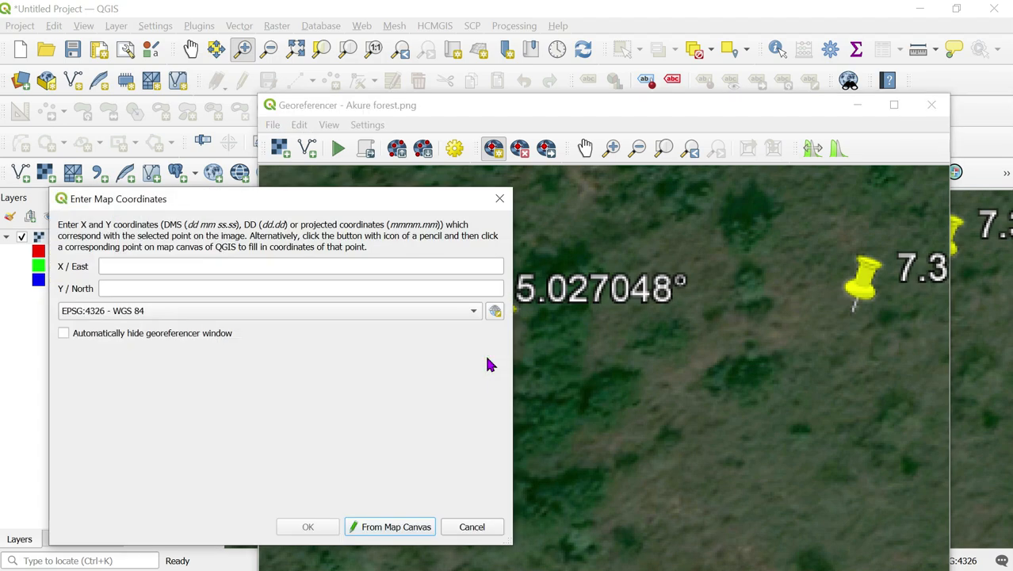
# - Assign the northwestern control point X / East 7.314183 and Y / North 5.027048 in EPSG:4326 - WGS 84
pyautogui.moveTo(321, 200); pyautogui.dragTo(722, 348)
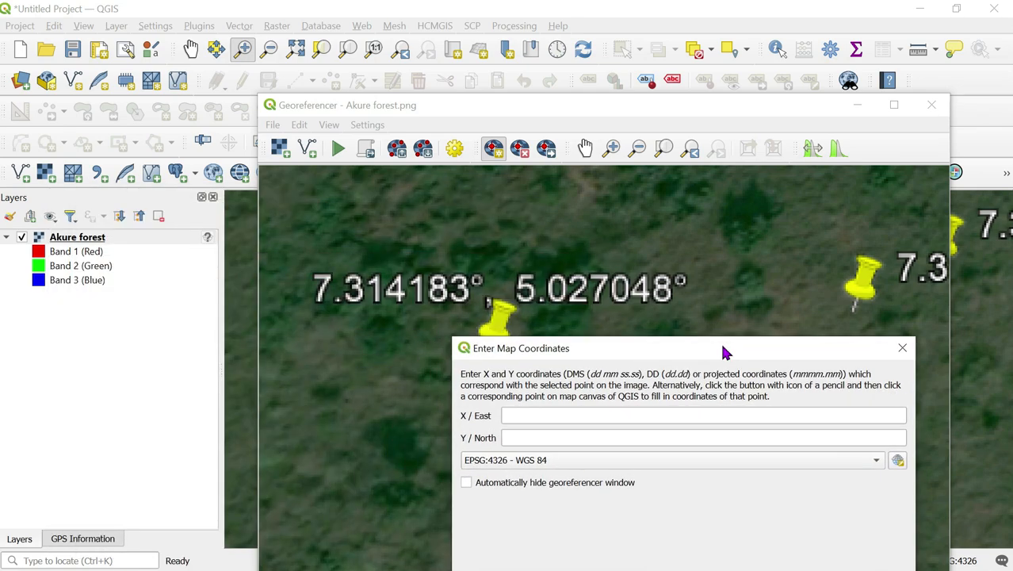
pyautogui.click(571, 415)
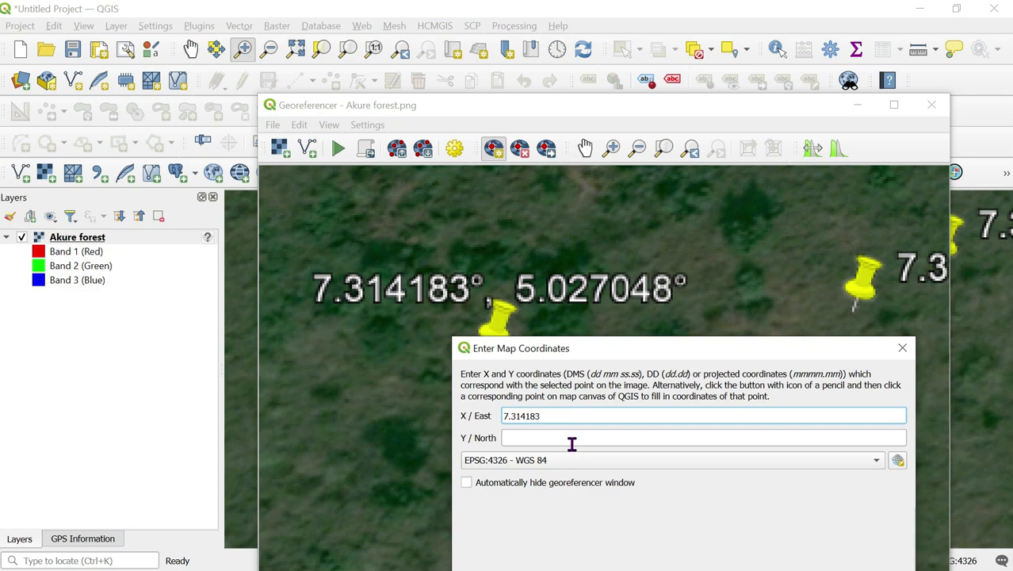
pyautogui.click(550, 437)
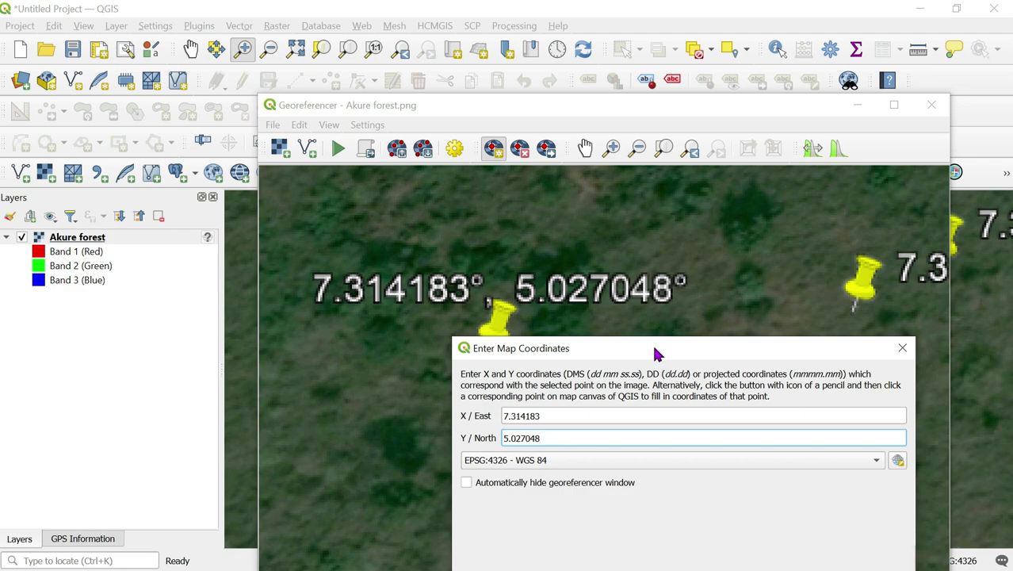
pyautogui.click(647, 356)
pyautogui.moveTo(647, 357); pyautogui.dragTo(423, 228)
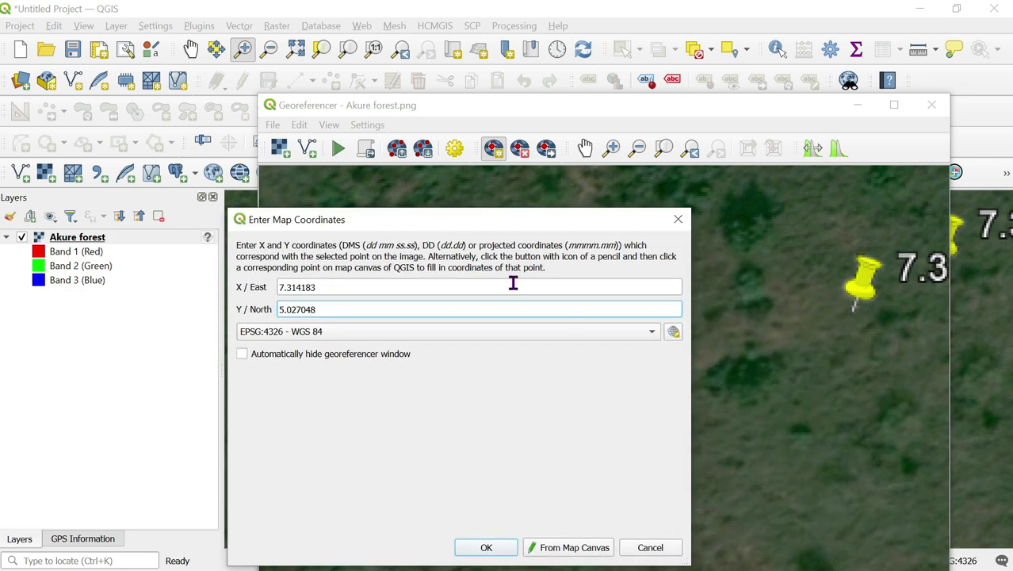
pyautogui.click(650, 334)
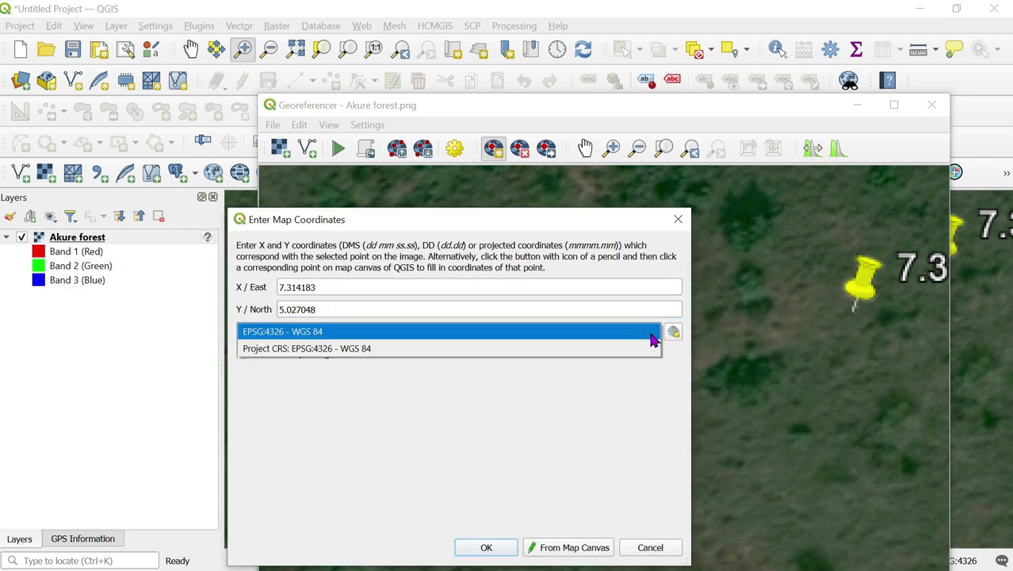
pyautogui.click(650, 338)
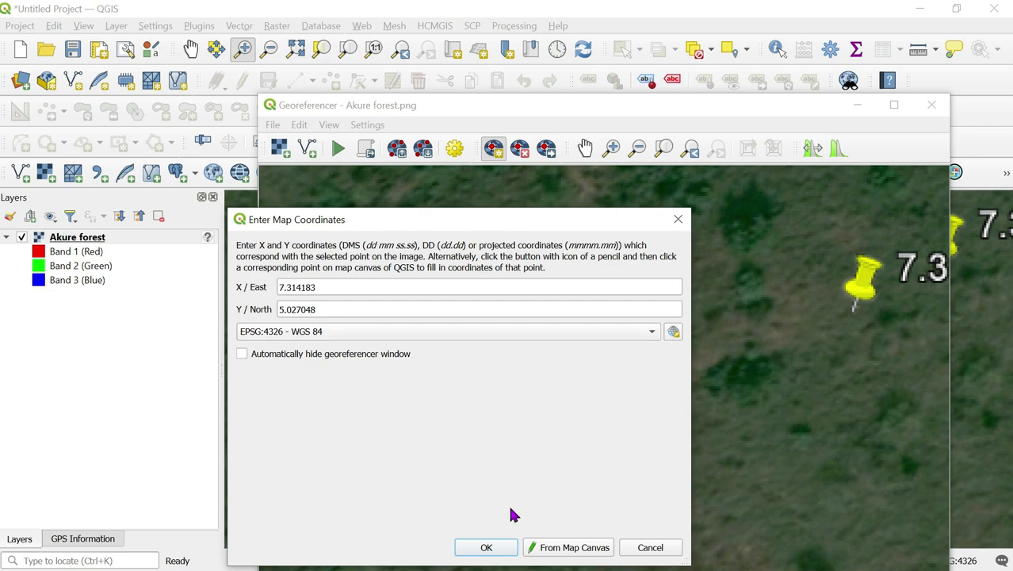
pyautogui.click(485, 548)
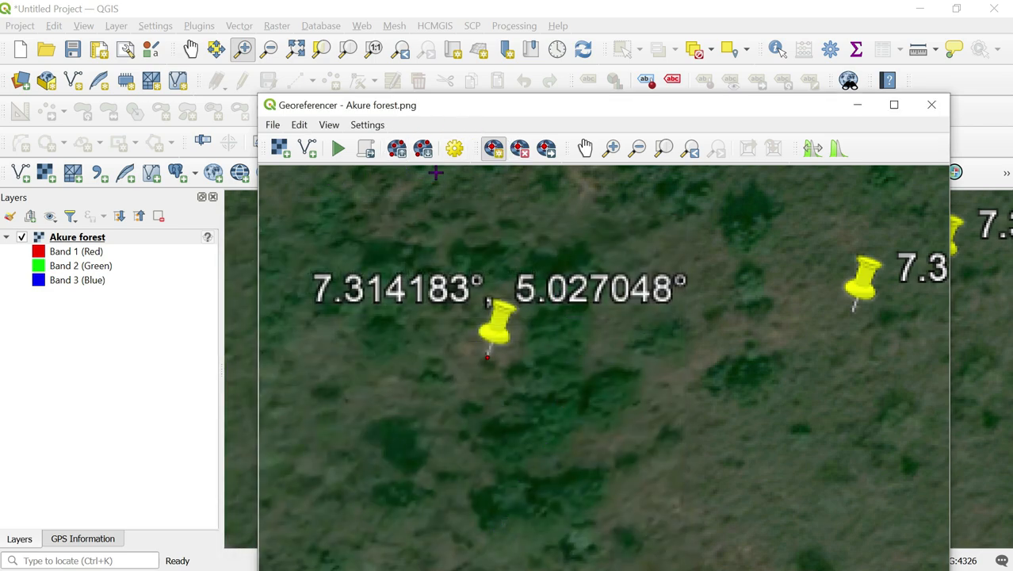
# - Add a second control point at the tip of the northeastern pin labelled 7.314173°, 5.030869°
pyautogui.click(587, 148)
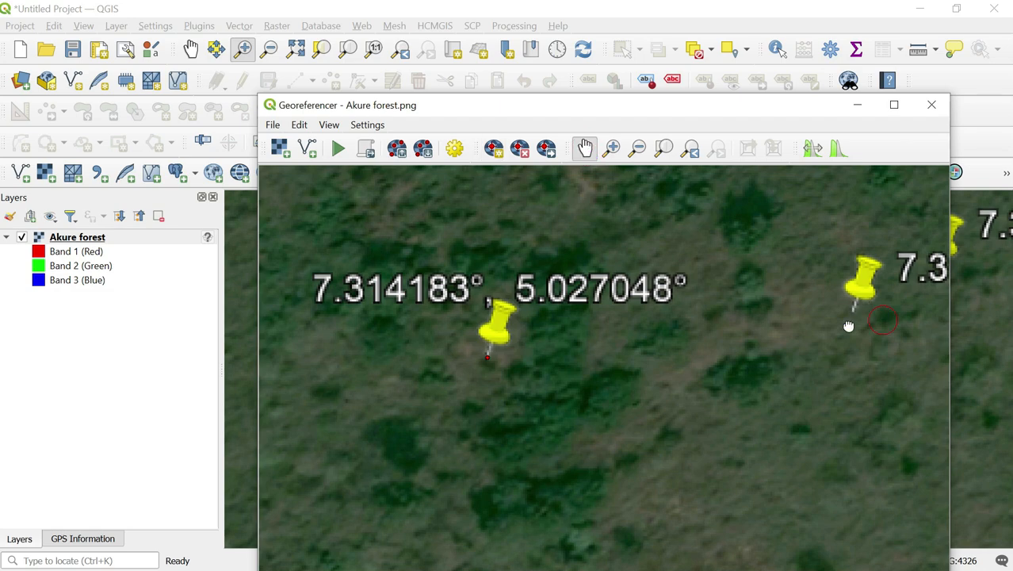
pyautogui.moveTo(848, 323); pyautogui.dragTo(567, 335)
pyautogui.moveTo(833, 317); pyautogui.dragTo(583, 304)
pyautogui.moveTo(893, 307); pyautogui.dragTo(652, 353)
pyautogui.moveTo(834, 307)
pyautogui.mouseDown()
pyautogui.moveTo(486, 352)
pyautogui.moveTo(617, 278)
pyautogui.mouseUp()
pyautogui.moveTo(848, 289); pyautogui.dragTo(604, 271)
pyautogui.moveTo(792, 292); pyautogui.dragTo(821, 225)
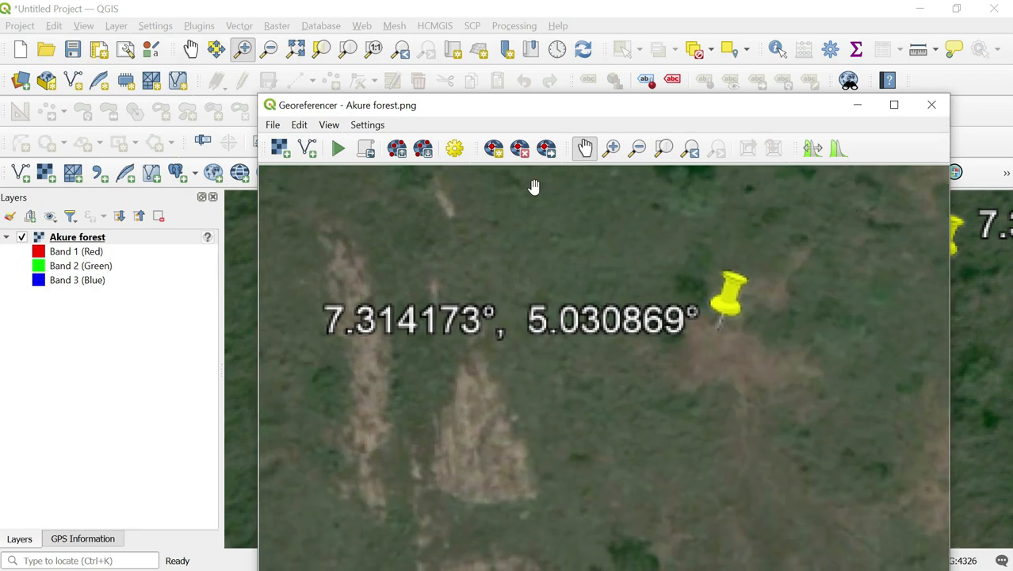
pyautogui.click(493, 149)
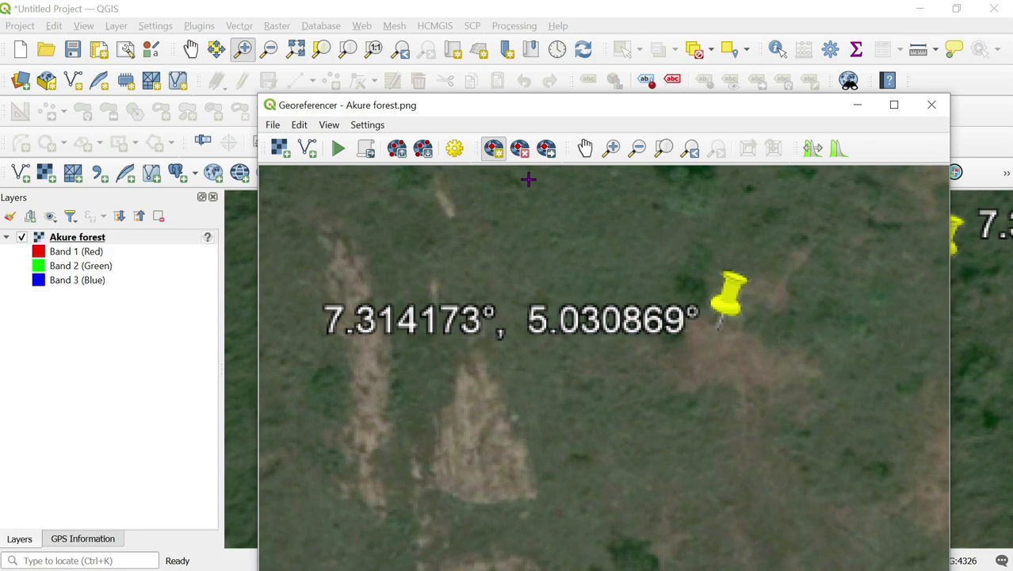
pyautogui.click(718, 329)
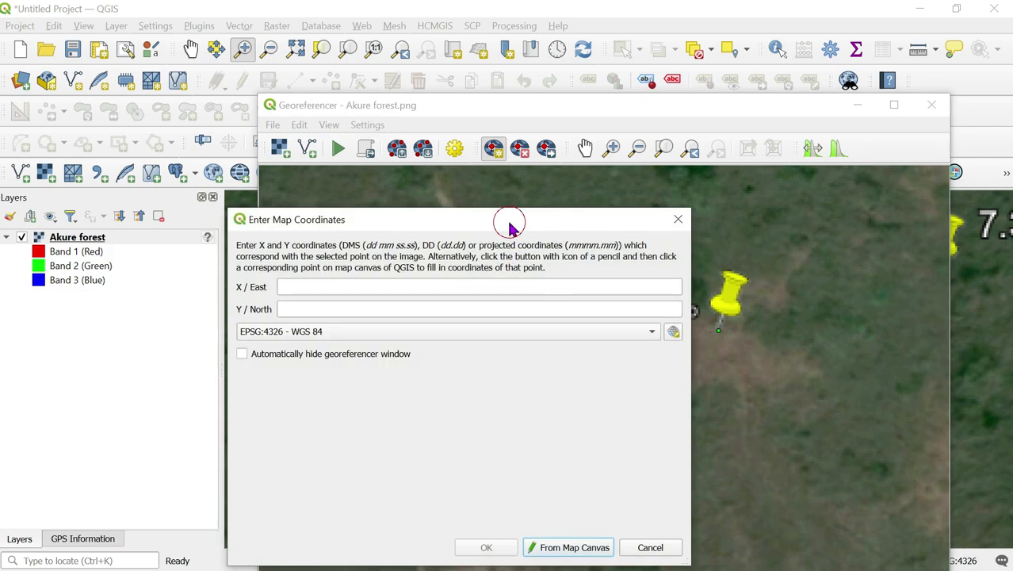
# - Assign the northeastern control point X / East 7.314173 and Y / North 5.030869
pyautogui.moveTo(509, 229); pyautogui.dragTo(575, 391)
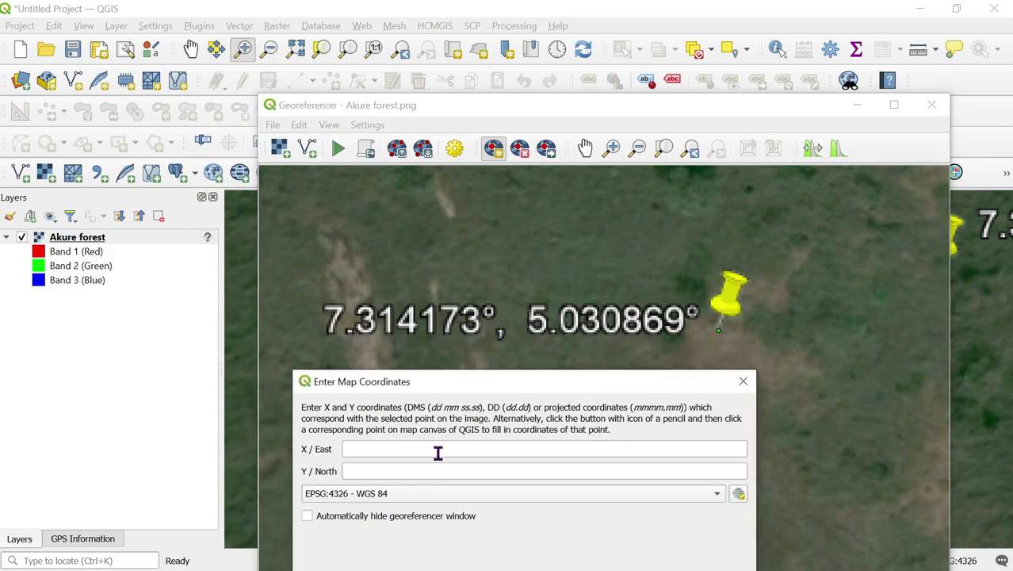
pyautogui.click(433, 448)
pyautogui.write('7.3')
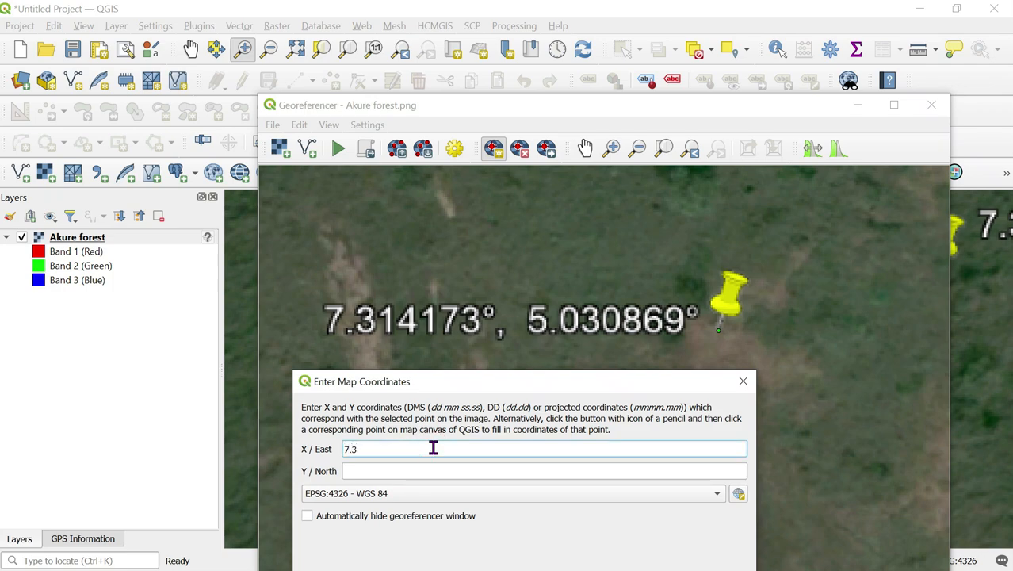
pyautogui.write('14173')
pyautogui.click(390, 470)
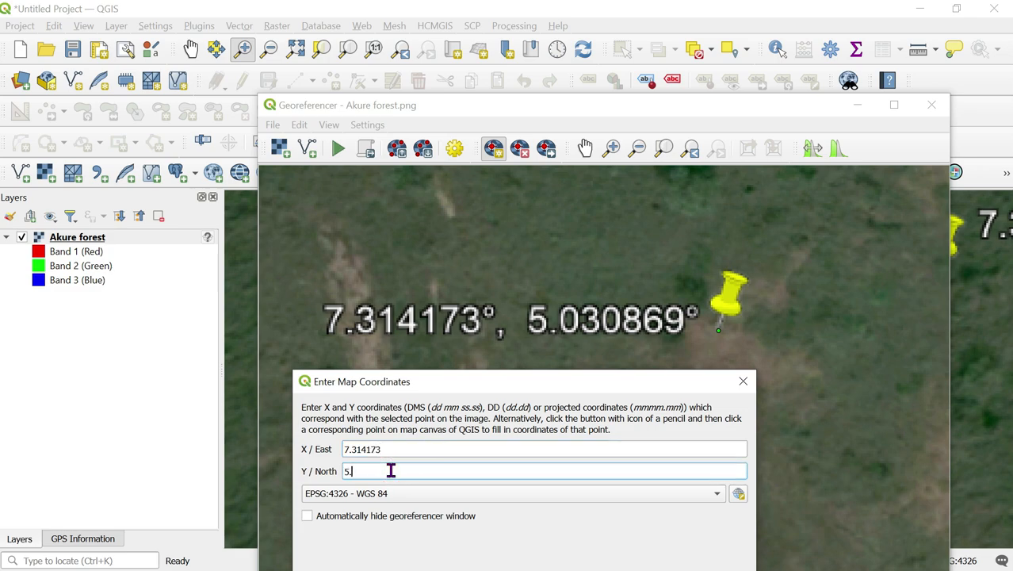
pyautogui.write('5.030869')
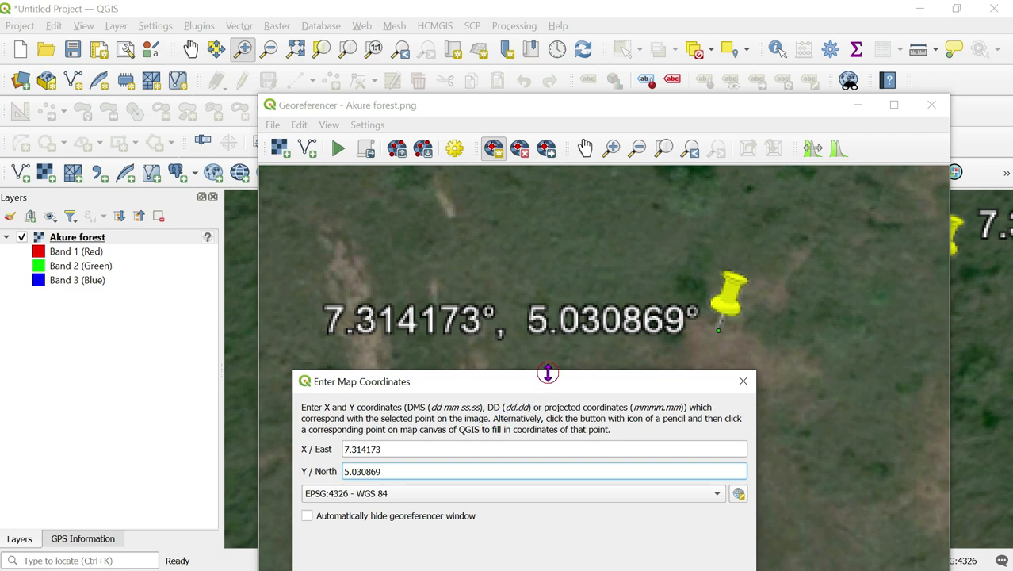
pyautogui.moveTo(544, 370); pyautogui.dragTo(310, 95)
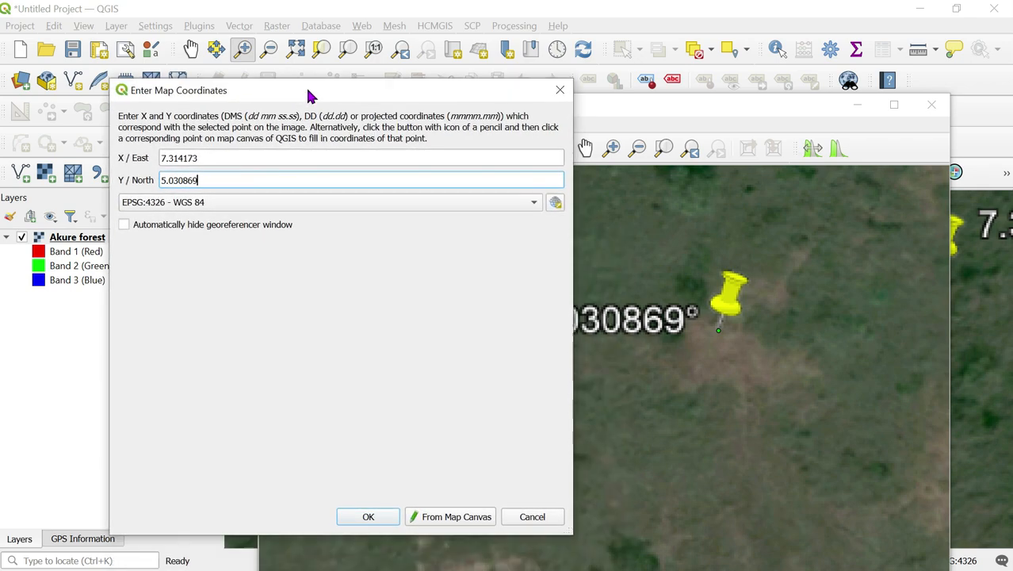
pyautogui.click(369, 519)
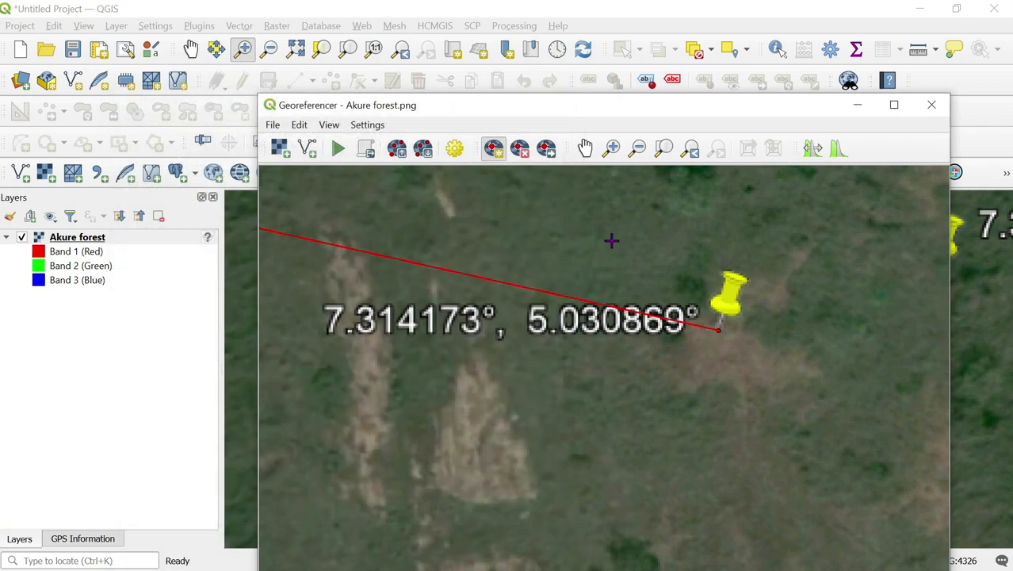
# - Add a third control point at the tip of the southeastern pin labelled 7.311836°, 5.030491°
pyautogui.click(585, 149)
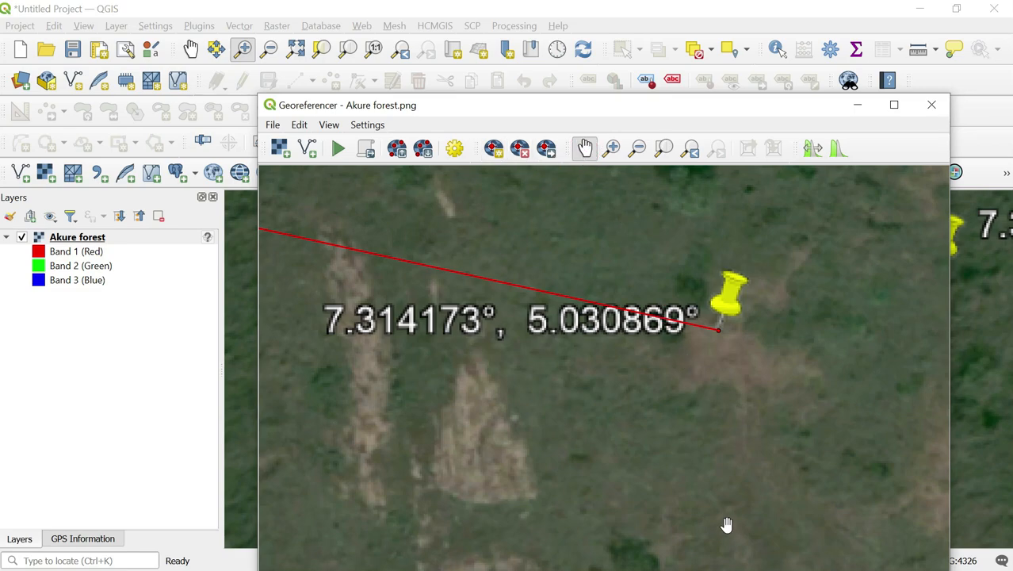
pyautogui.moveTo(745, 476); pyautogui.dragTo(671, 249)
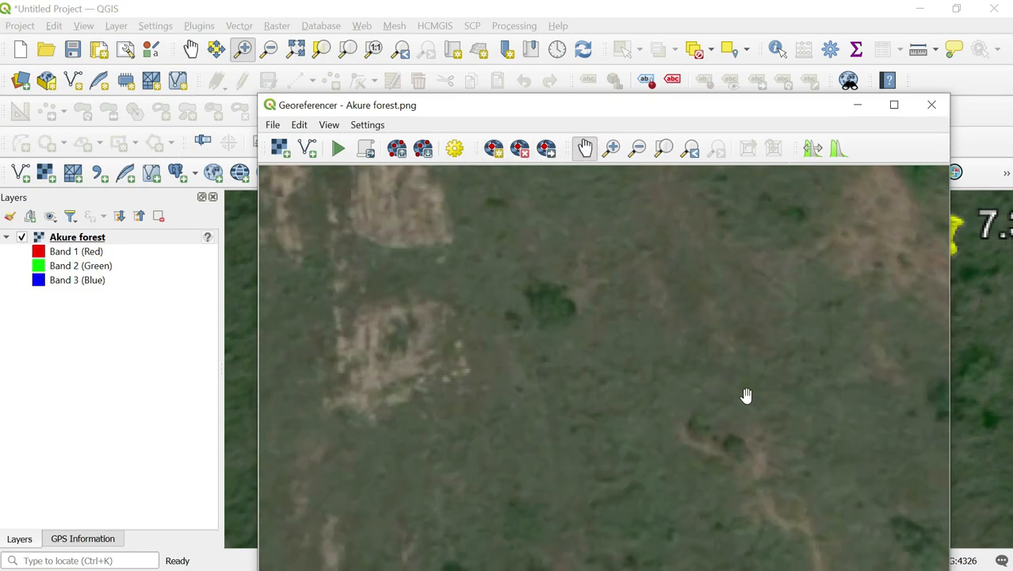
pyautogui.moveTo(756, 445); pyautogui.dragTo(703, 256)
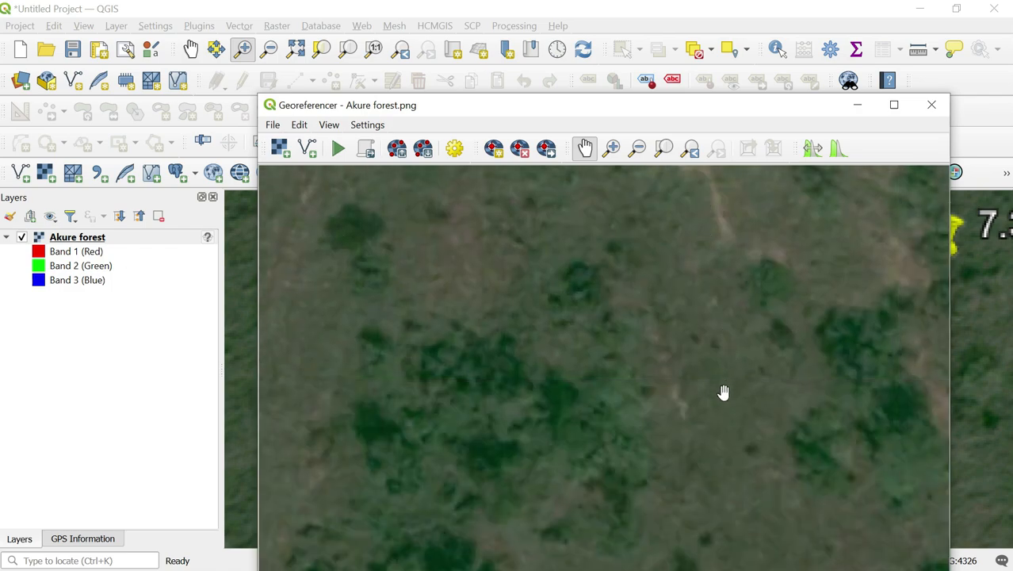
pyautogui.moveTo(753, 433); pyautogui.dragTo(726, 324)
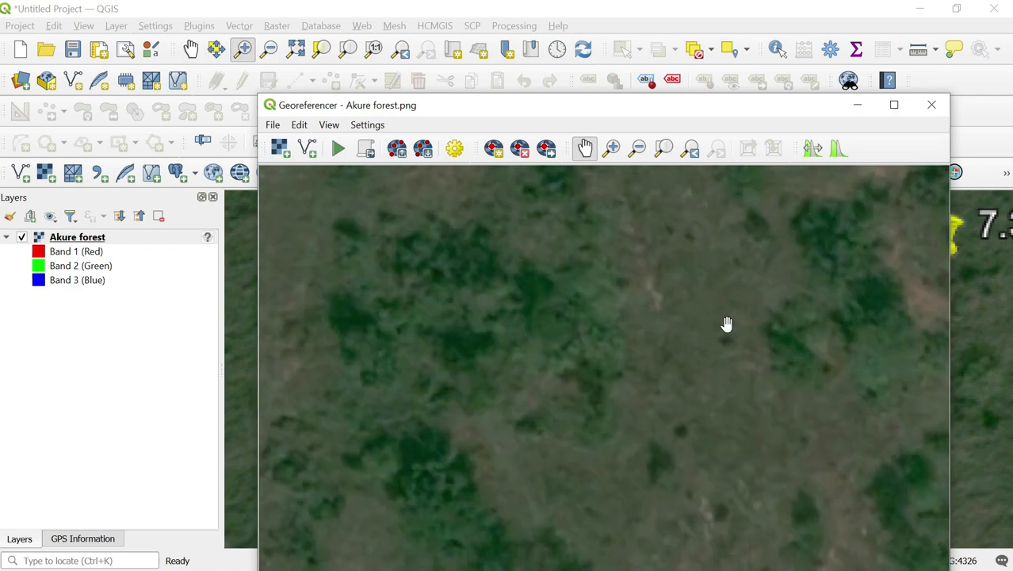
pyautogui.click(639, 150)
pyautogui.click(662, 277)
pyautogui.click(664, 277)
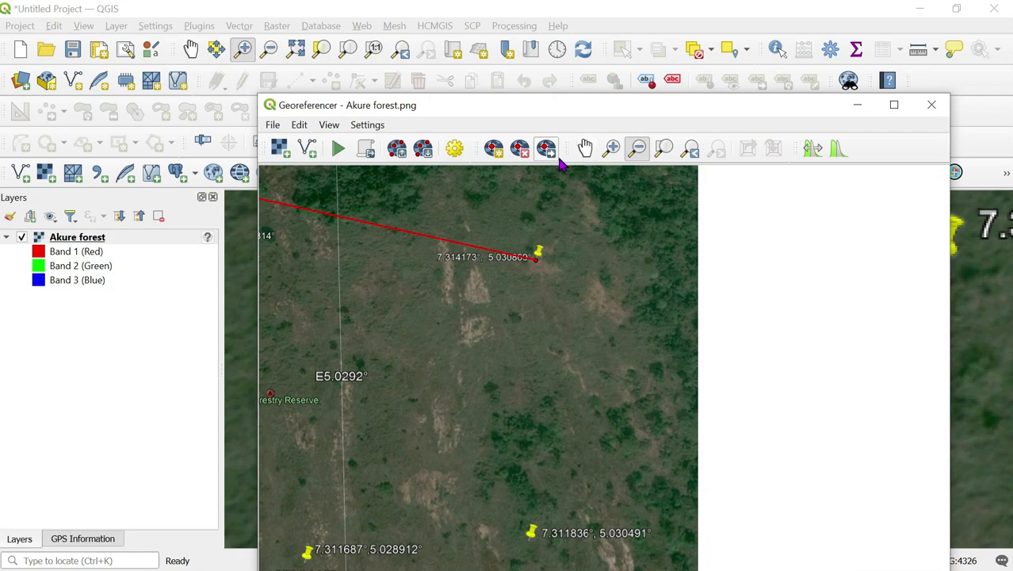
pyautogui.click(585, 151)
pyautogui.moveTo(560, 384)
pyautogui.mouseDown()
pyautogui.moveTo(615, 239)
pyautogui.moveTo(569, 367)
pyautogui.mouseUp()
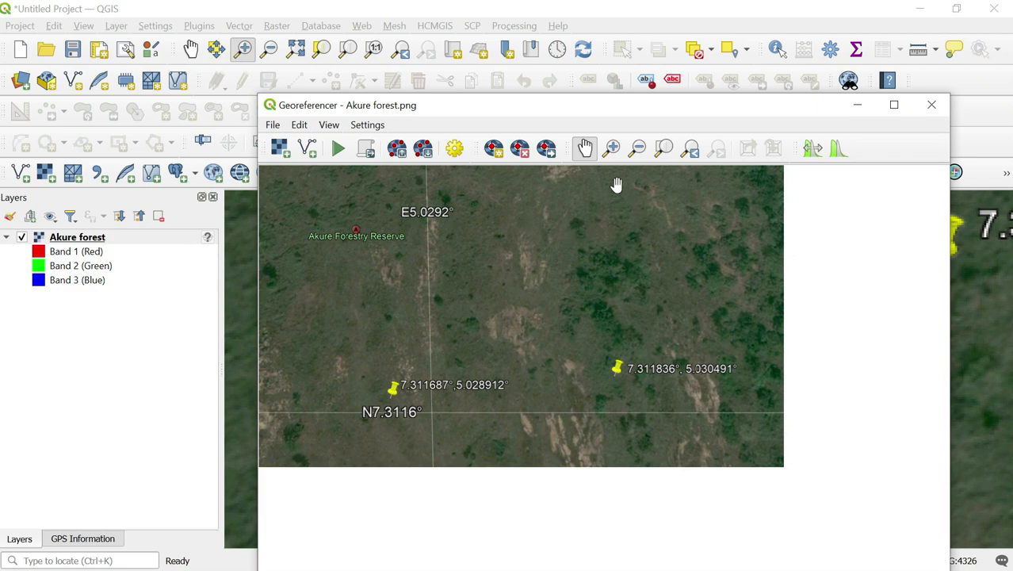
pyautogui.click(611, 149)
pyautogui.moveTo(596, 346); pyautogui.dragTo(699, 403)
pyautogui.moveTo(433, 324); pyautogui.dragTo(558, 428)
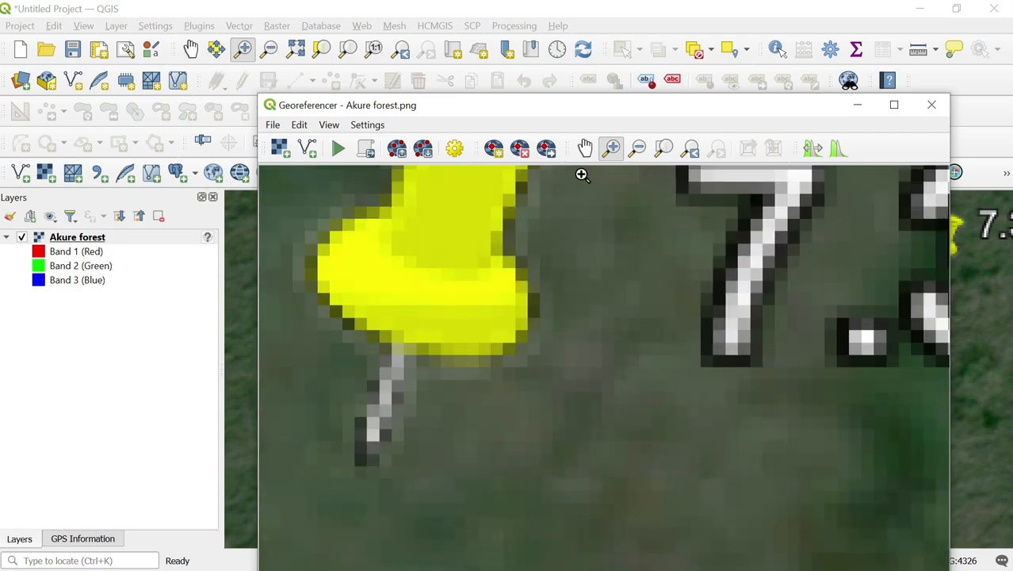
pyautogui.click(636, 148)
pyautogui.moveTo(323, 393); pyautogui.dragTo(512, 489)
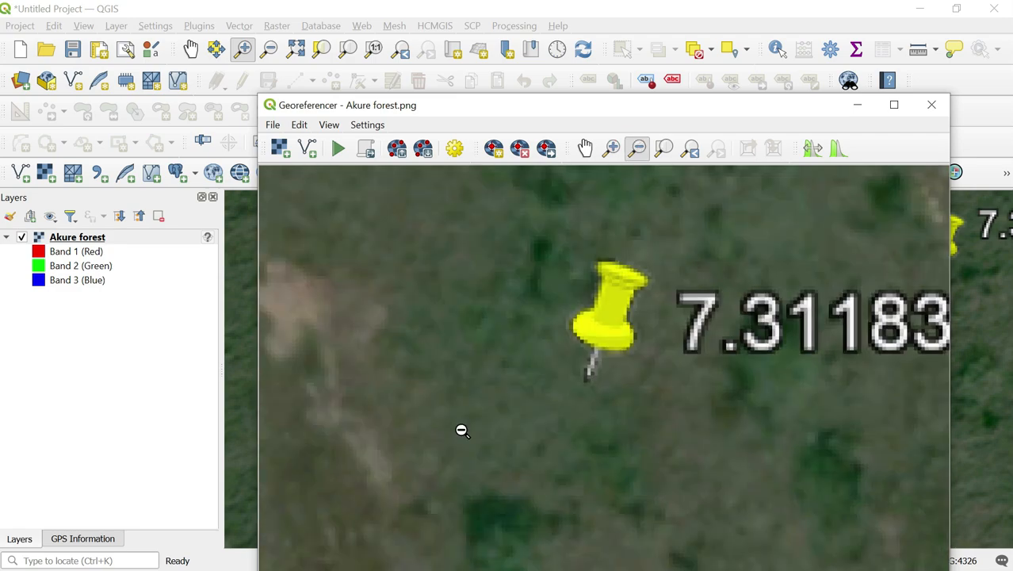
pyautogui.moveTo(485, 317); pyautogui.dragTo(645, 414)
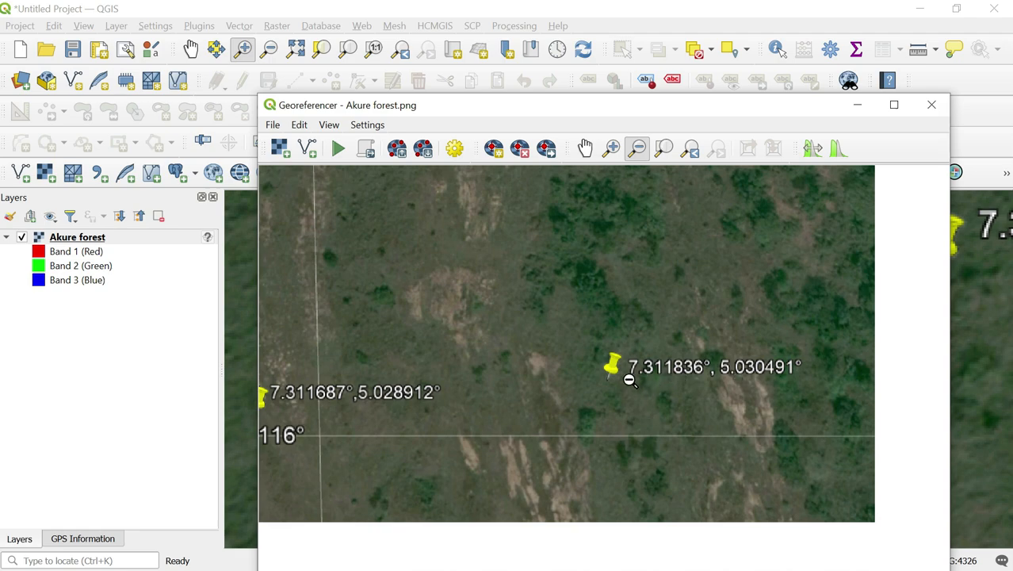
pyautogui.click(498, 157)
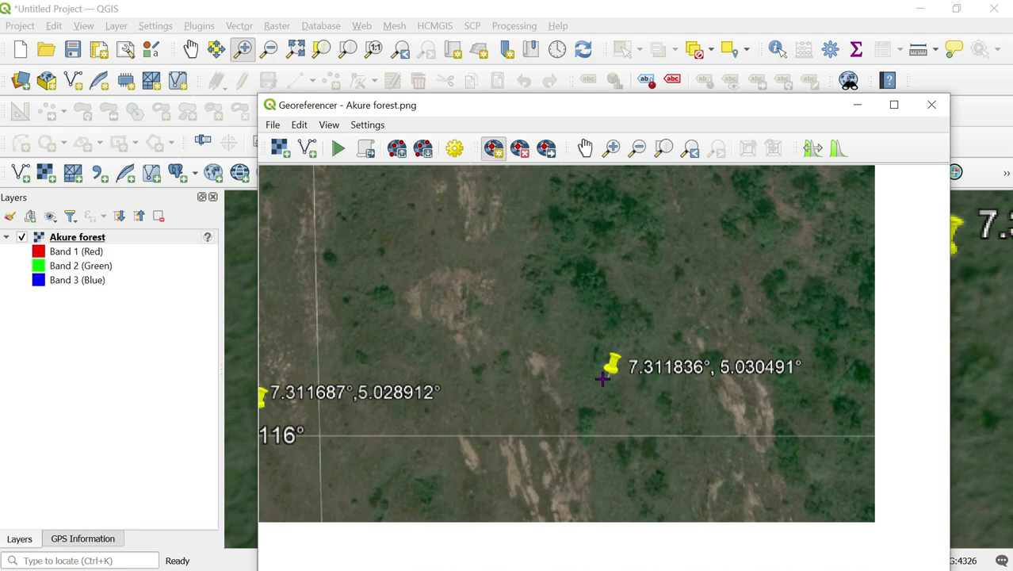
pyautogui.click(608, 378)
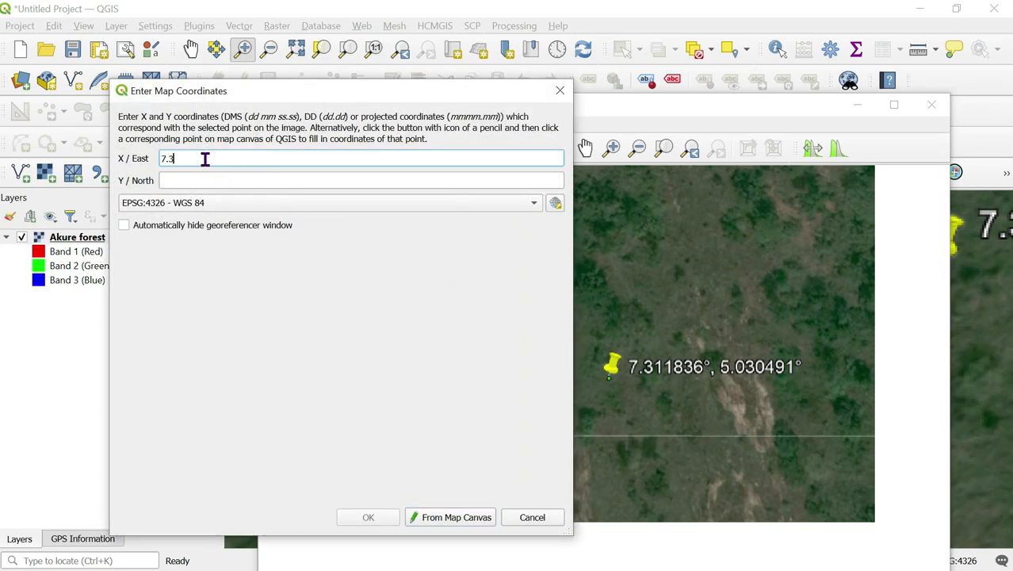
# - Assign the southeastern control point X / East 7.311836 and Y / North 5.030491
pyautogui.write('7.311836')
pyautogui.click(165, 180)
pyautogui.write('5.03')
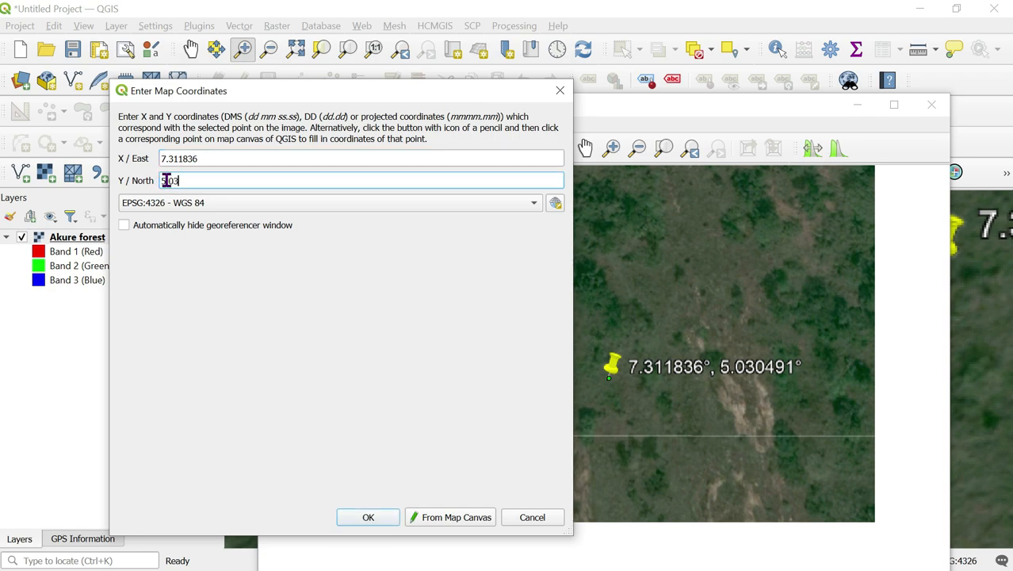
pyautogui.write('0491')
pyautogui.click(377, 516)
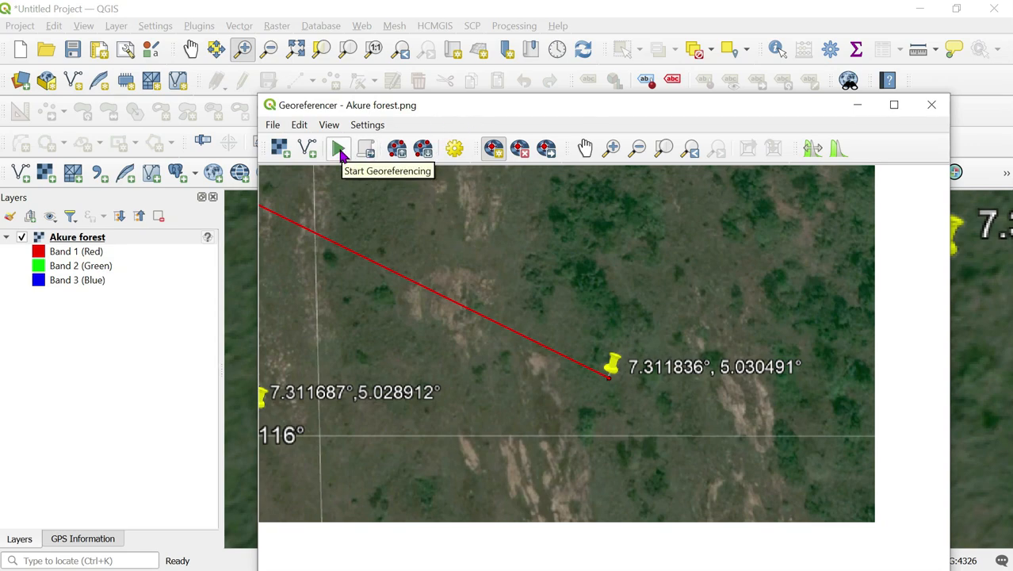
# - Start georeferencing and keep the Linear transformation type in the transformation settings
pyautogui.click(338, 150)
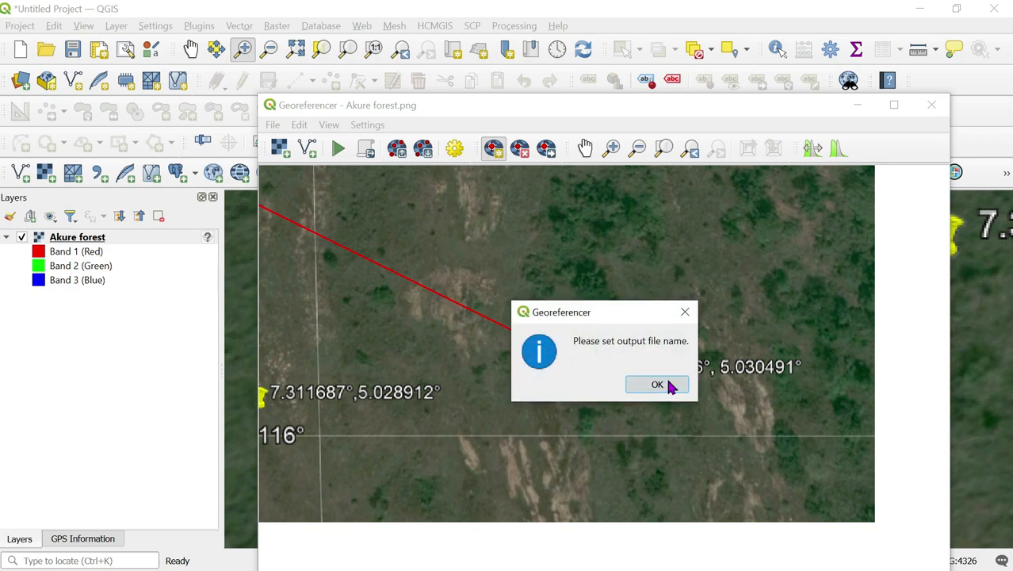
pyautogui.click(685, 312)
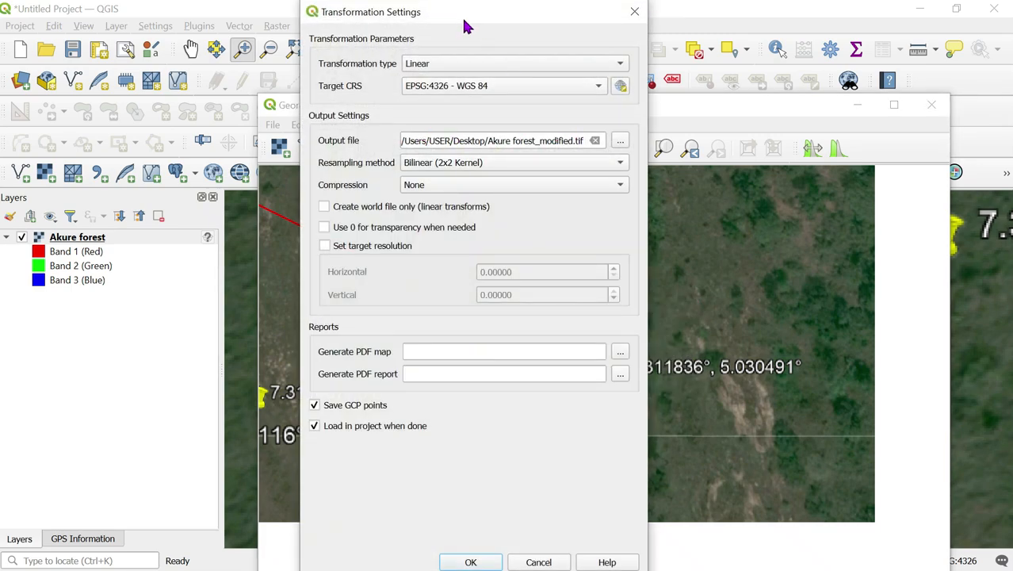
pyautogui.click(623, 66)
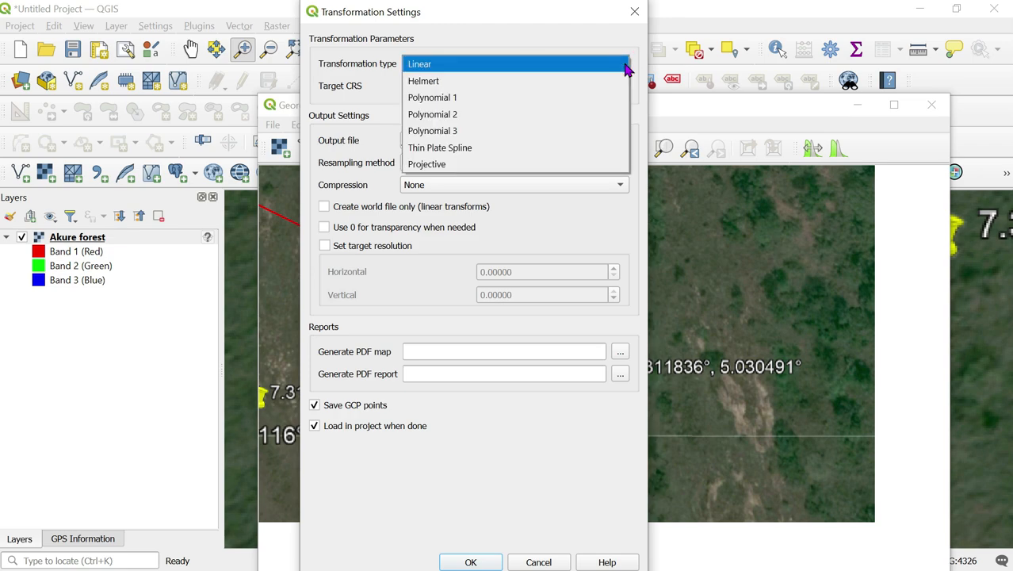
pyautogui.click(560, 22)
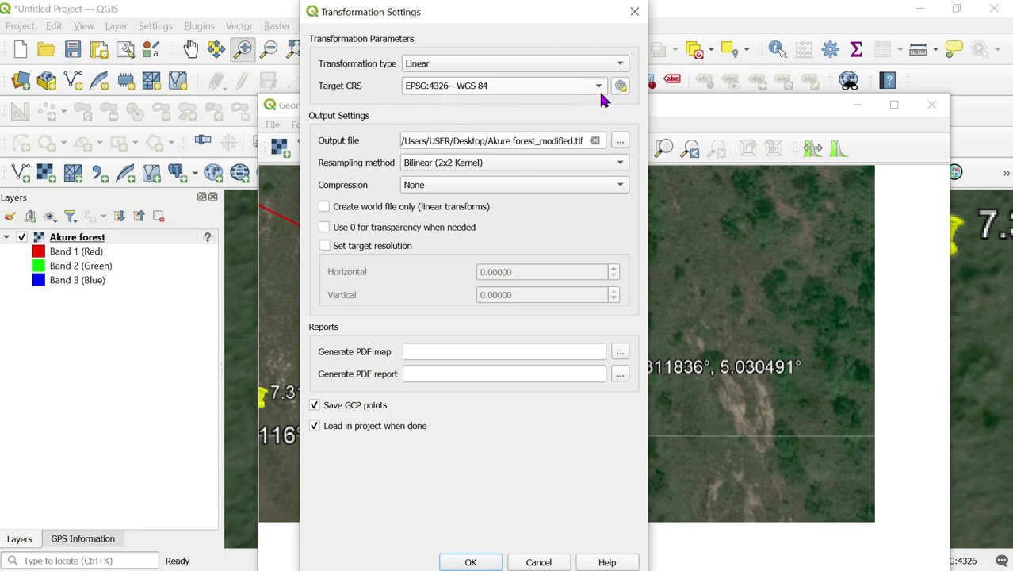
# - Set the output raster to GeoAkure in the Desktop folder as a TIF file and accept the transformation settings
pyautogui.click(621, 140)
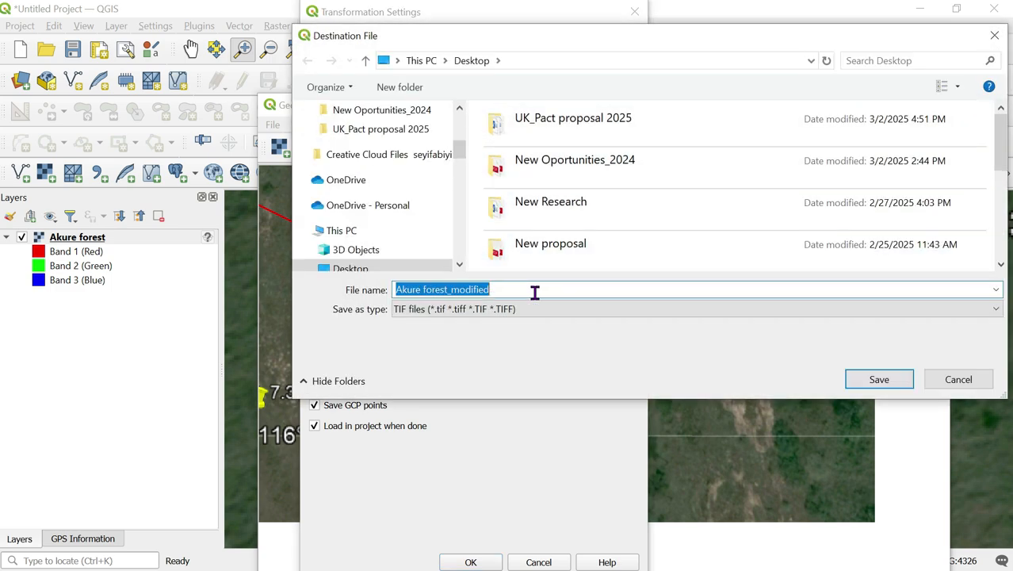
pyautogui.write('Ge')
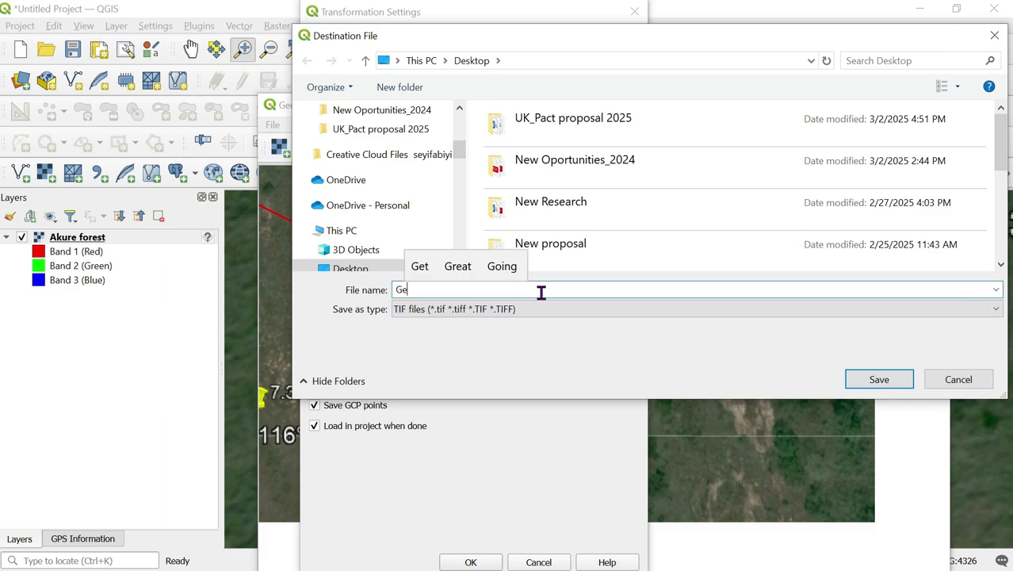
pyautogui.write('oAkure')
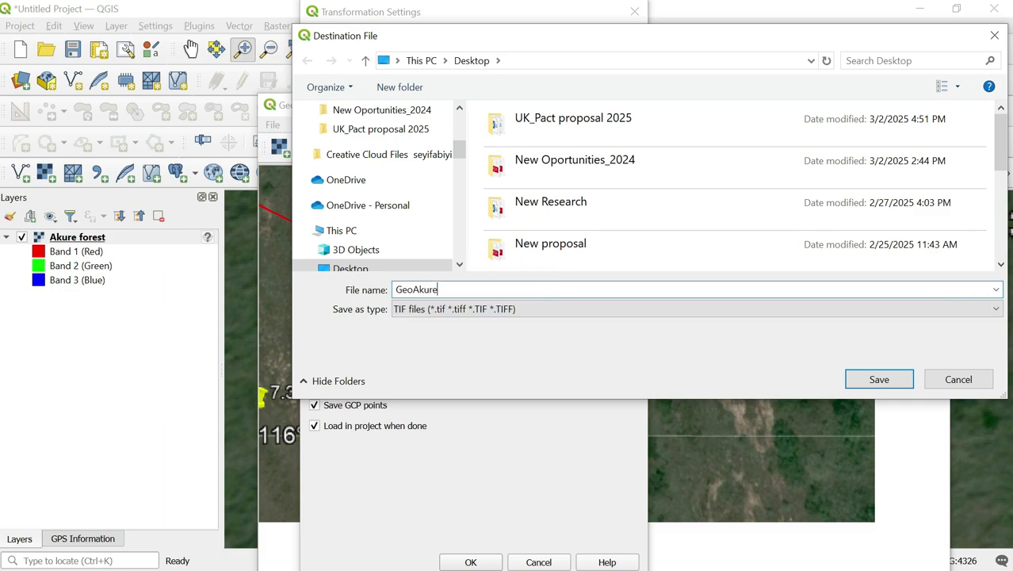
pyautogui.click(861, 380)
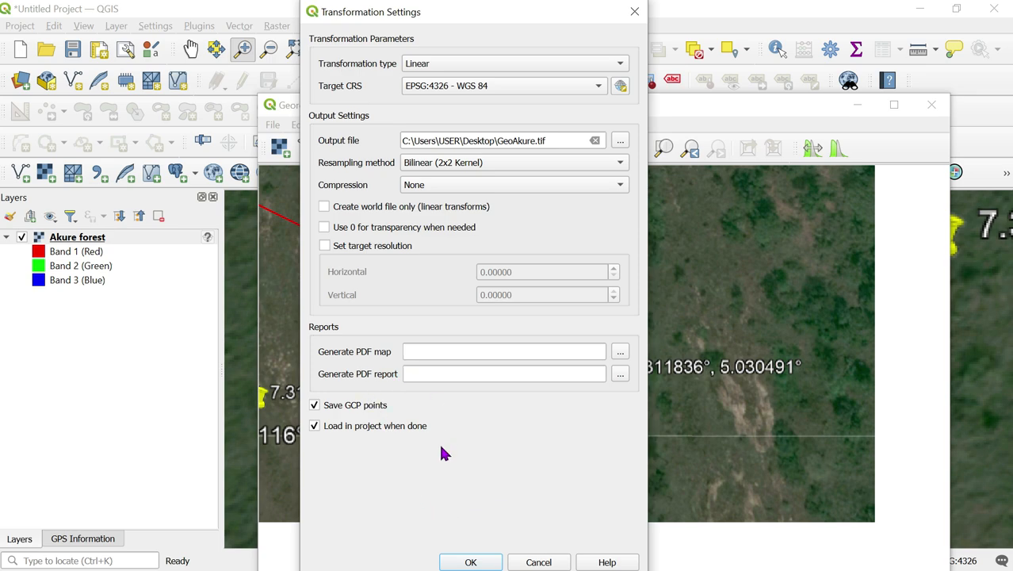
pyautogui.click(471, 562)
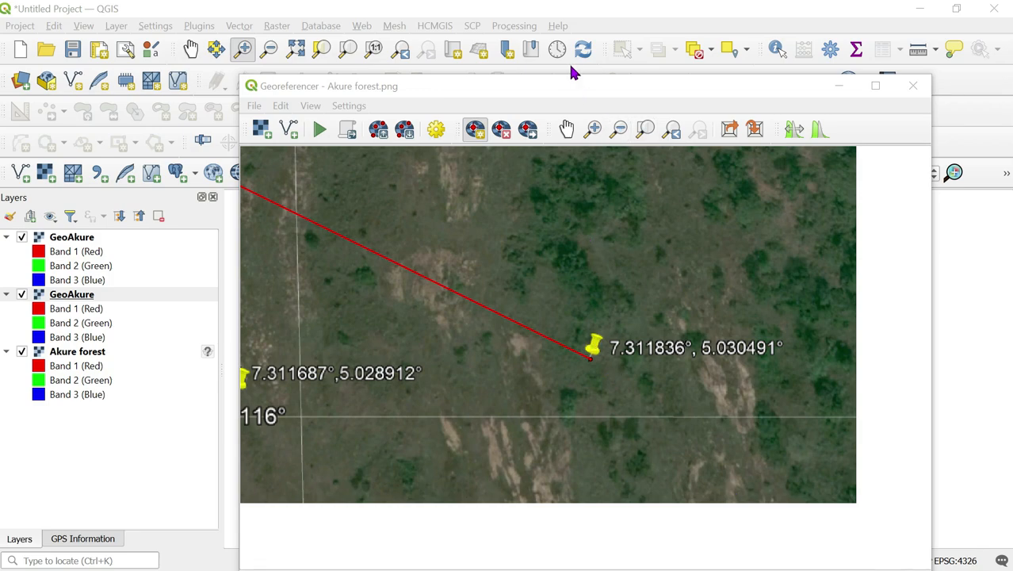
# - Move the Georeferencer window off the map and hide the original Akure forest layer
pyautogui.moveTo(559, 85); pyautogui.dragTo(837, 510)
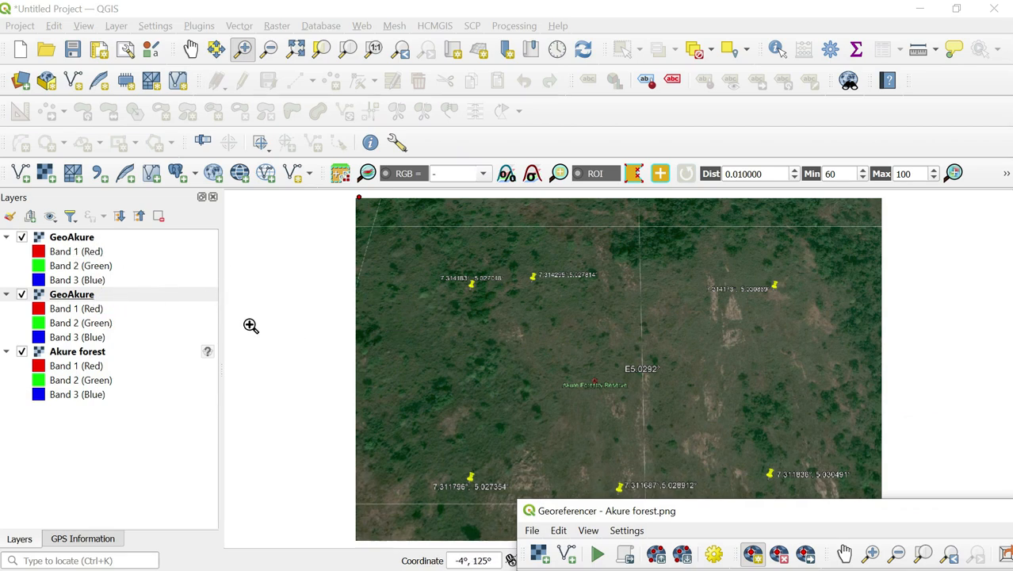
pyautogui.click(98, 356)
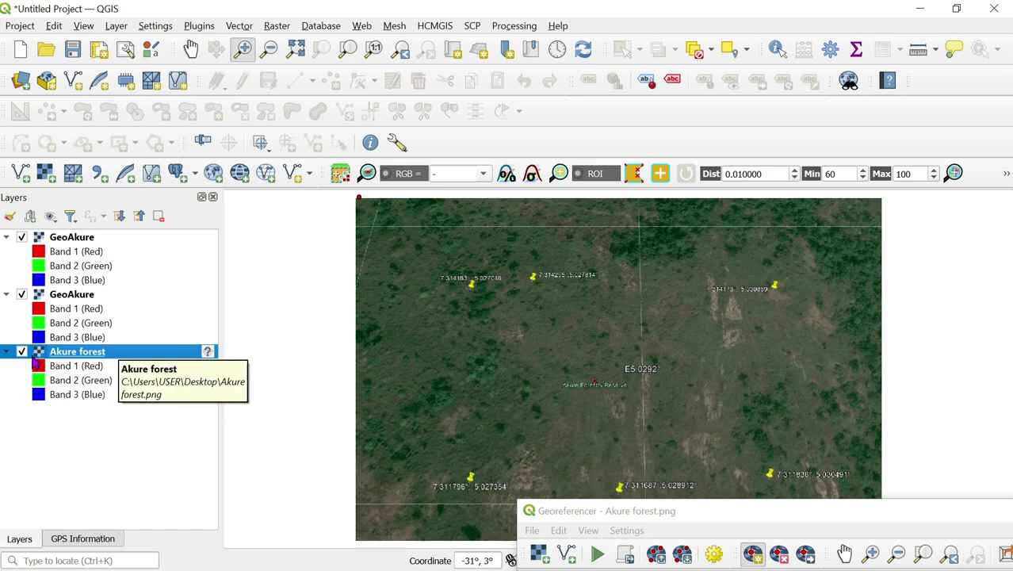
pyautogui.click(22, 352)
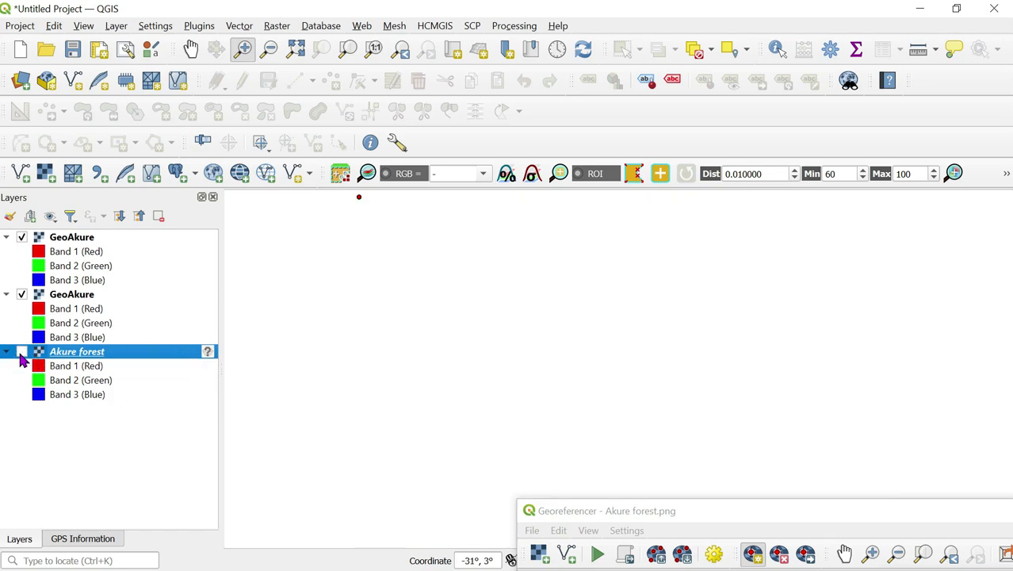
# - Zoom to the upper GeoAkure layer and examine the coordinate pins and labels across the georeferenced image
pyautogui.click(82, 240)
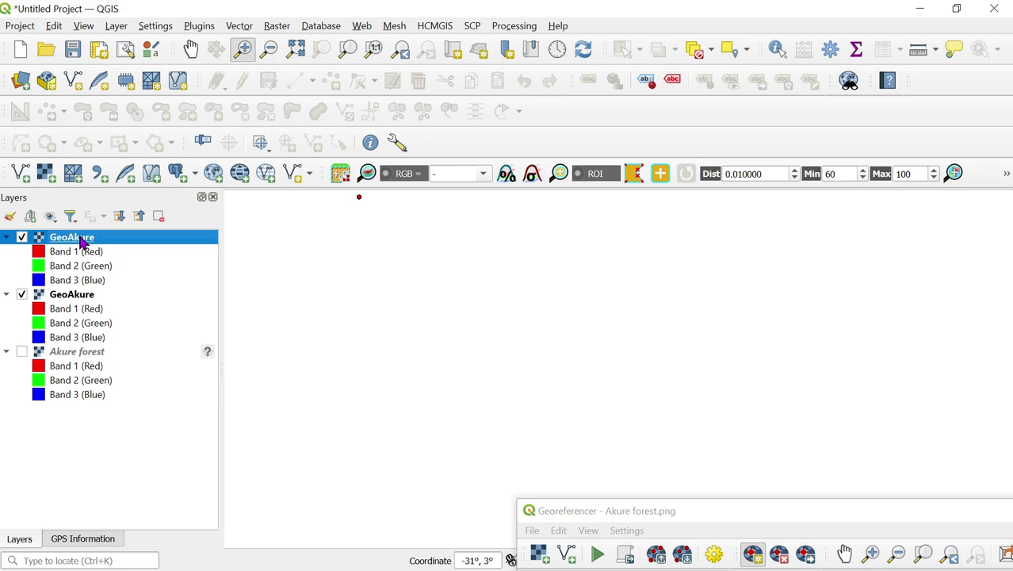
pyautogui.rightClick(82, 241)
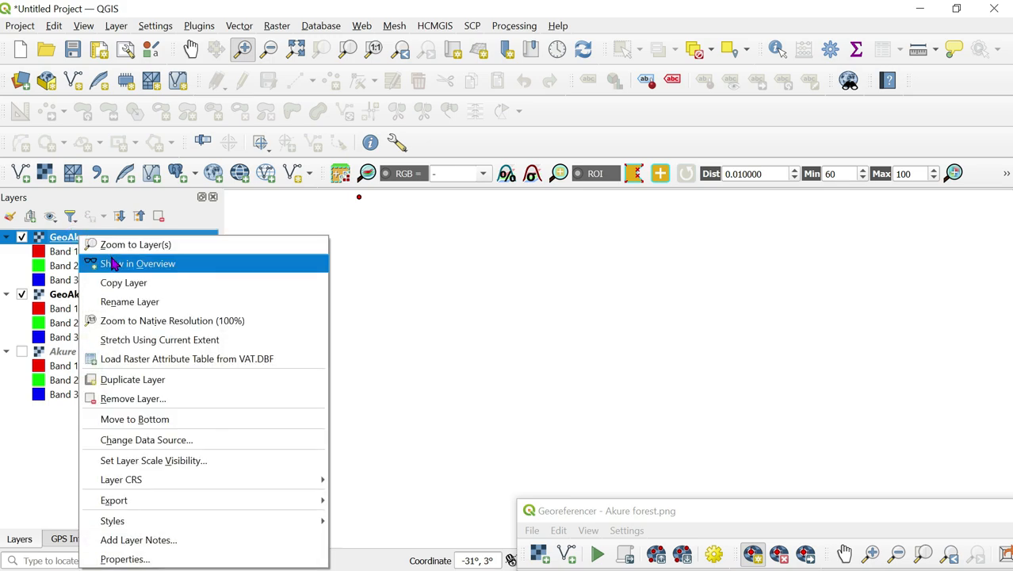
pyautogui.click(158, 247)
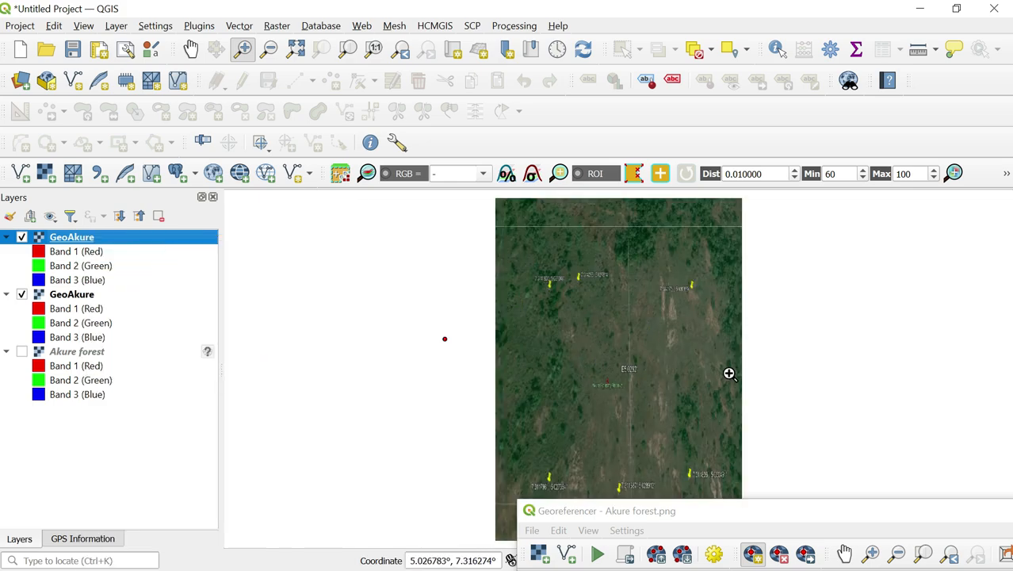
pyautogui.click(490, 266)
pyautogui.moveTo(489, 265); pyautogui.dragTo(772, 429)
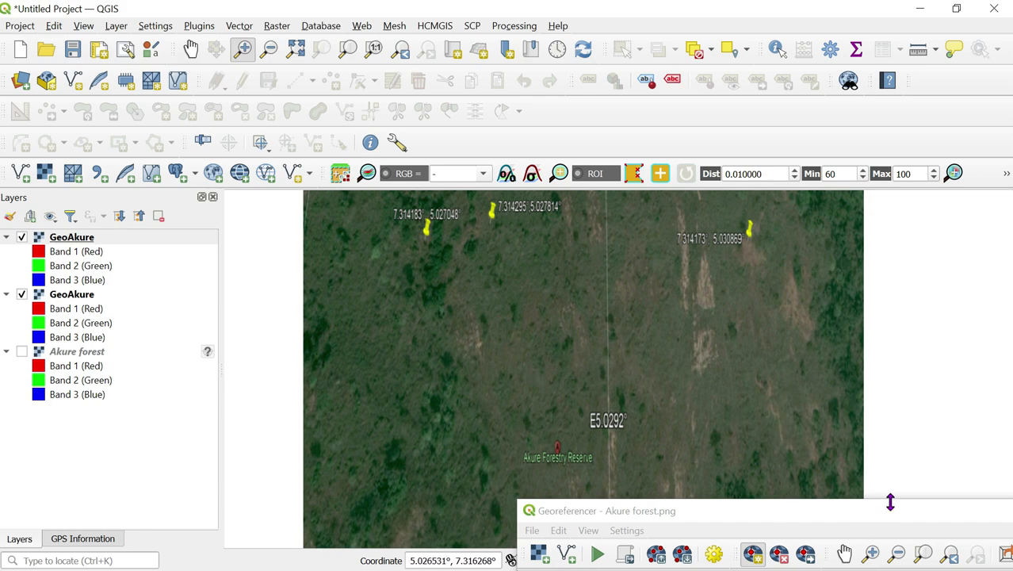
pyautogui.moveTo(861, 514); pyautogui.dragTo(954, 569)
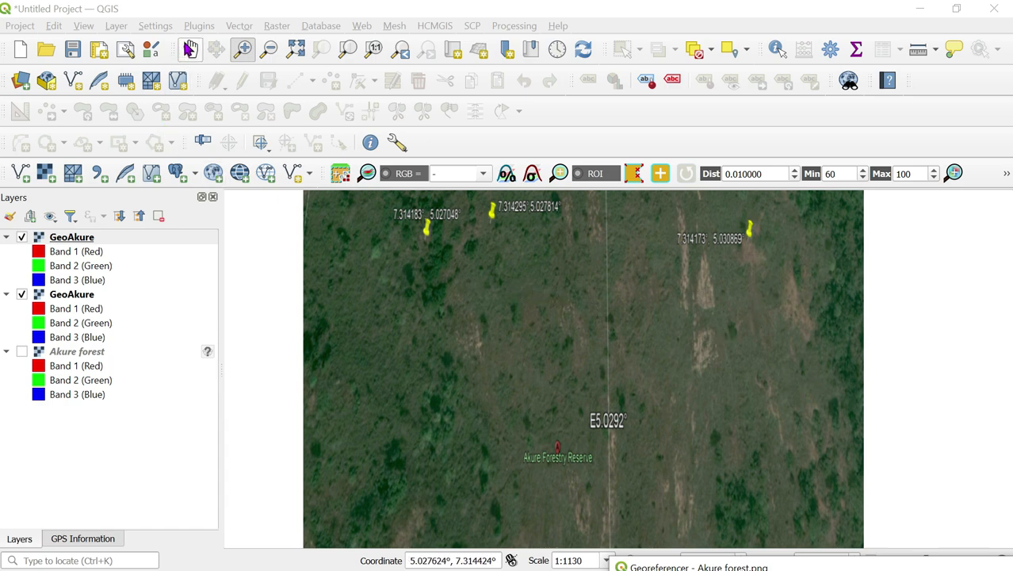
pyautogui.click(190, 49)
pyautogui.moveTo(614, 359); pyautogui.dragTo(495, 325)
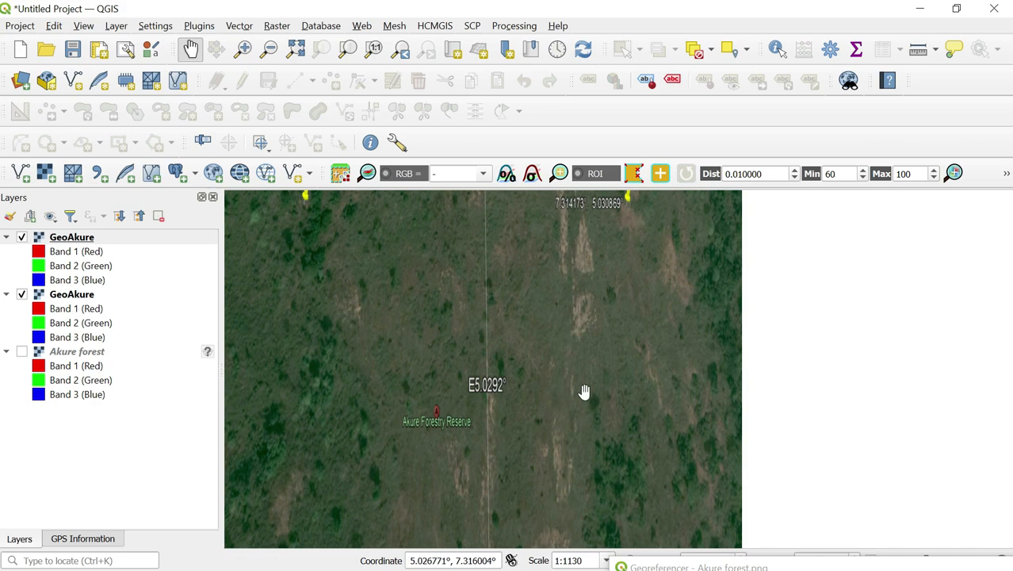
pyautogui.click(606, 354)
pyautogui.moveTo(606, 354); pyautogui.dragTo(710, 344)
pyautogui.moveTo(453, 464); pyautogui.dragTo(547, 335)
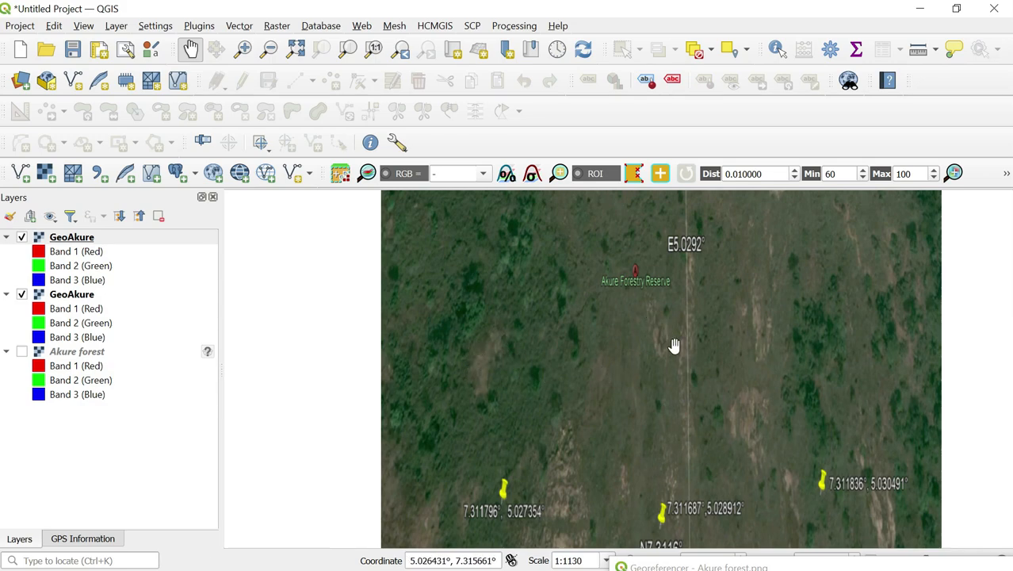
pyautogui.moveTo(547, 305); pyautogui.dragTo(476, 315)
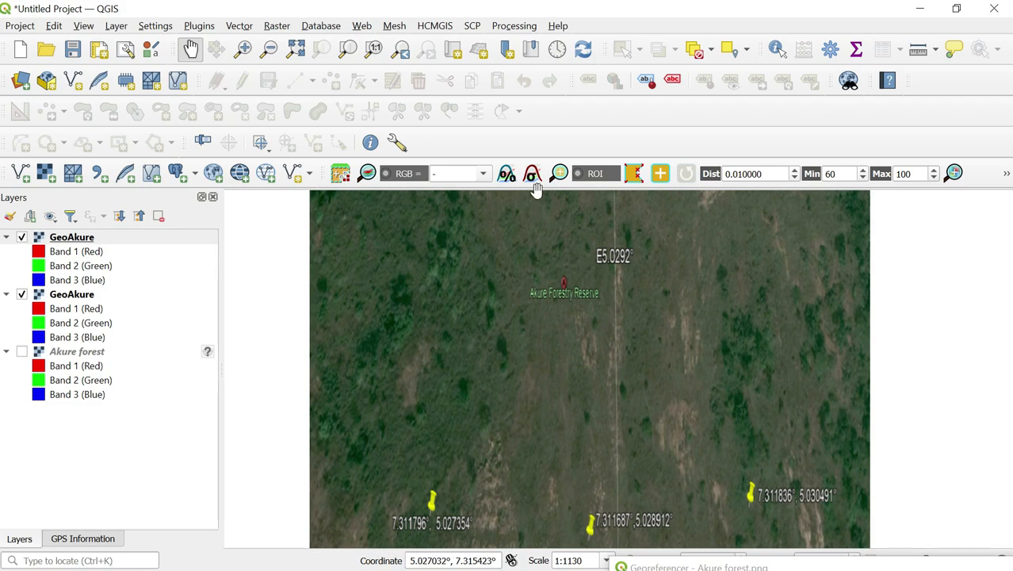
# - Set up a new Polygon shapefile layer with the file name log area in the GIS Lecture Resources folder
pyautogui.click(119, 27)
pyautogui.moveTo(152, 60)
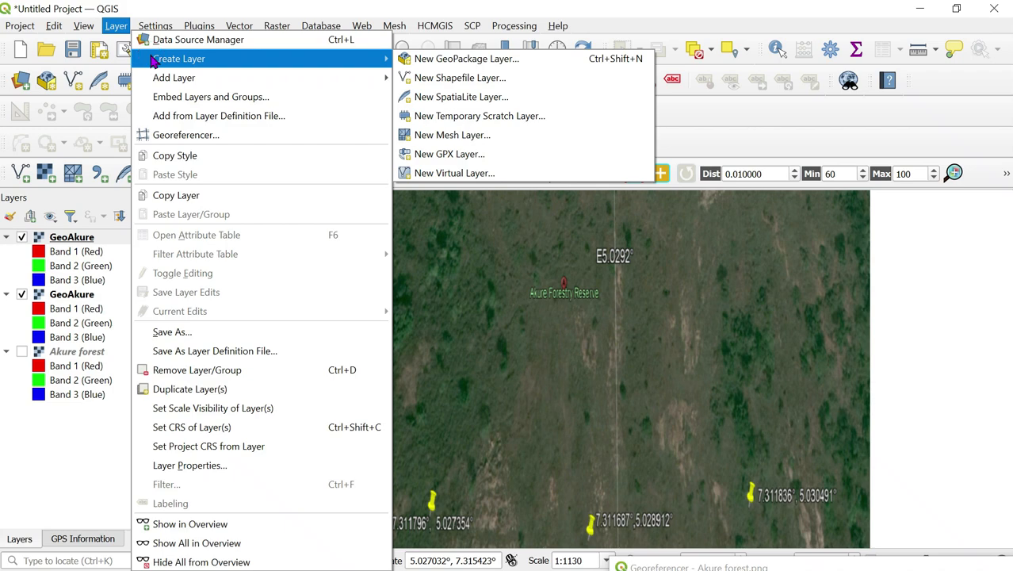
pyautogui.click(458, 78)
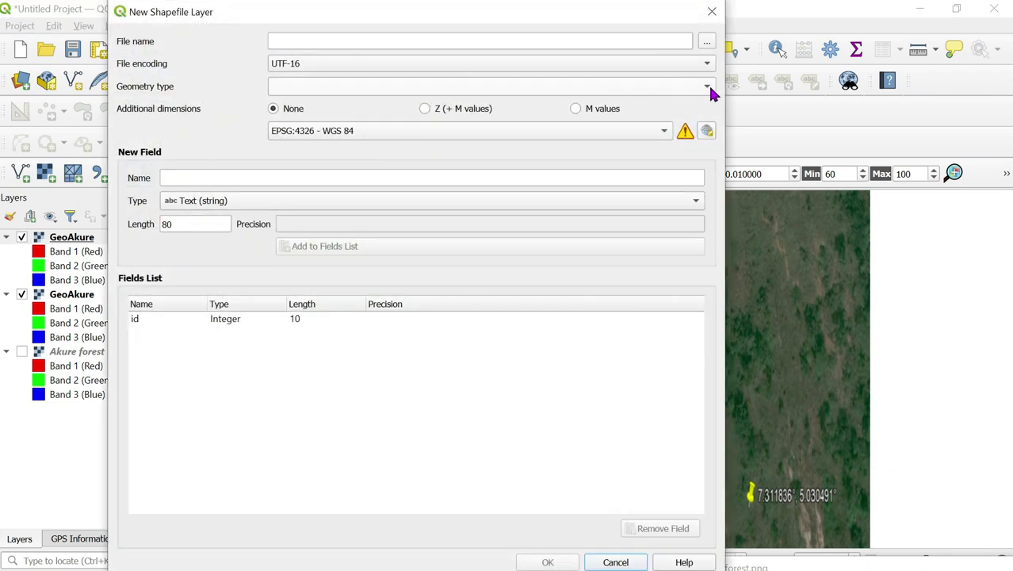
pyautogui.scroll(-4, 700, 94)
pyautogui.click(702, 42)
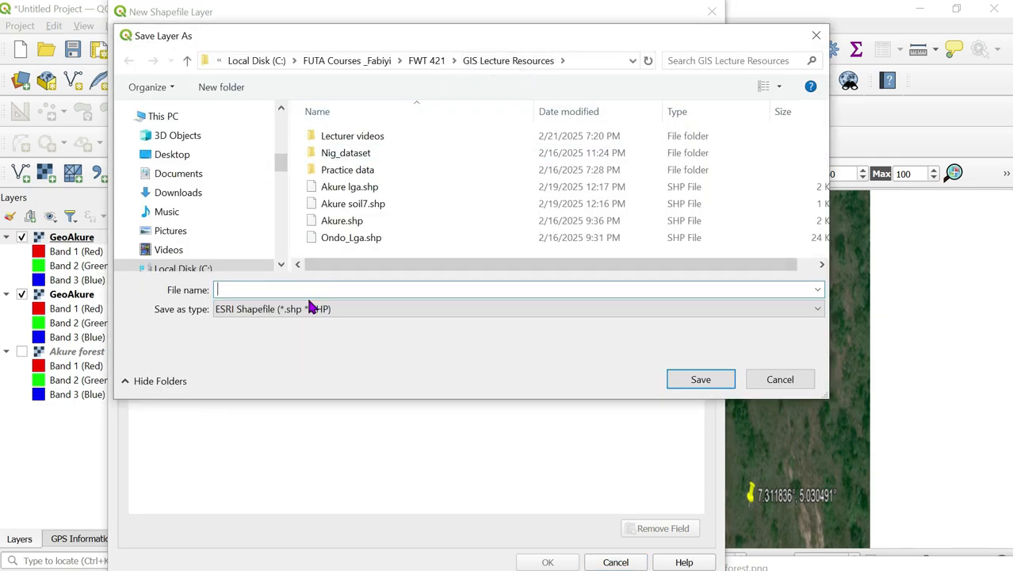
pyautogui.click(275, 289)
pyautogui.write('lo')
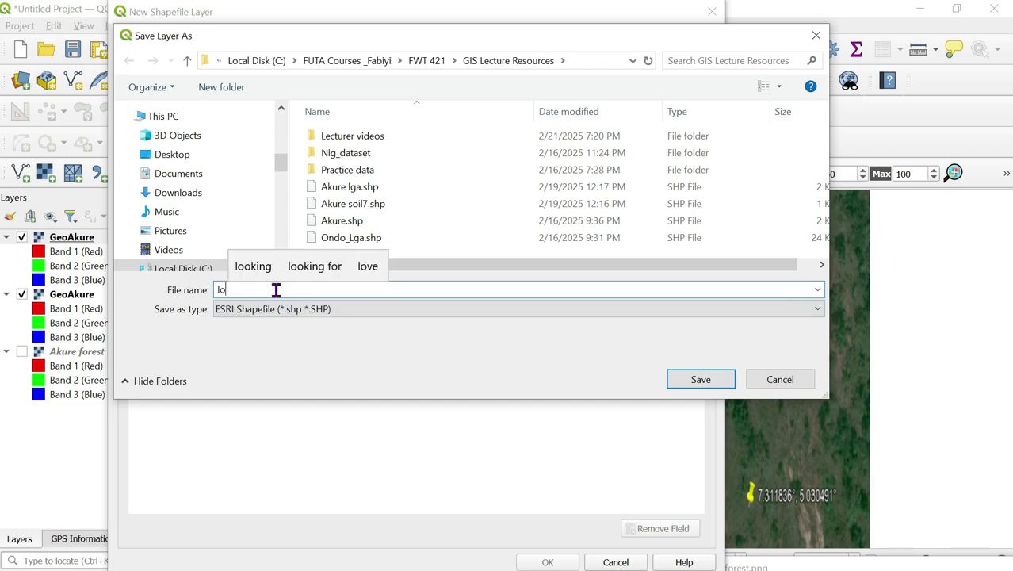
pyautogui.write('g area')
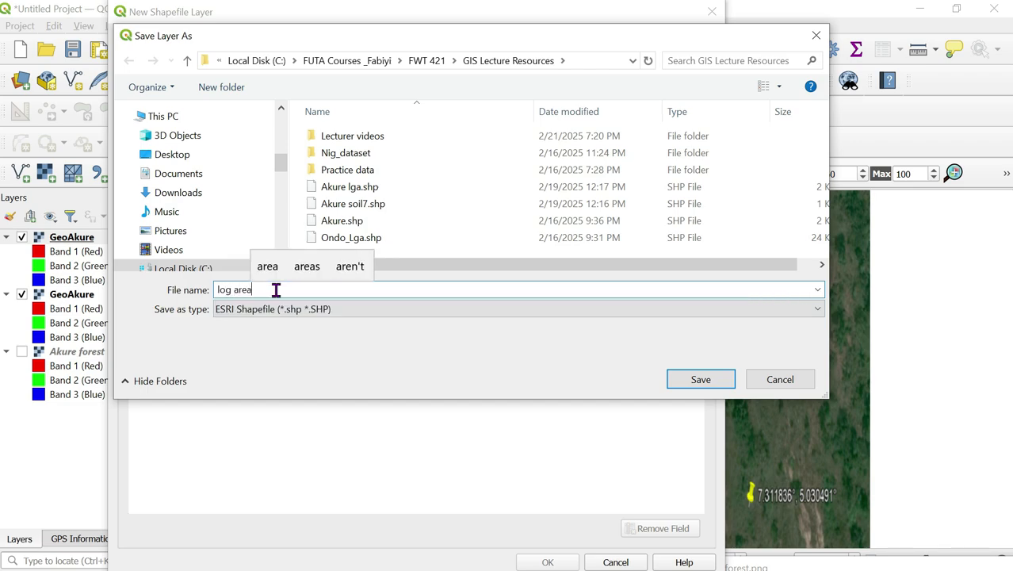
pyautogui.click(690, 377)
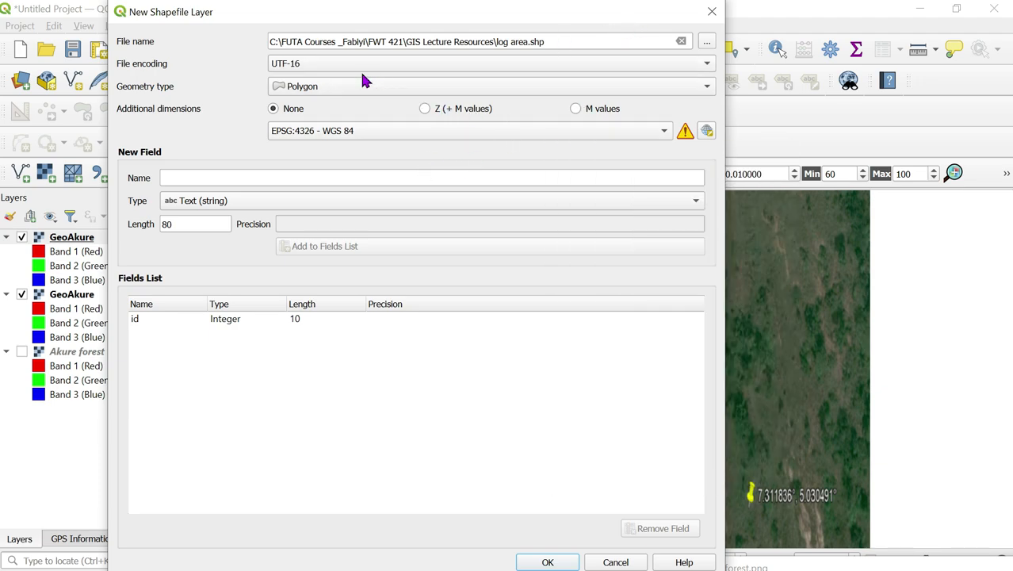
# - Enter Name as a new text field, create the shapefile layer and accept discarding the field that was not added
pyautogui.click(662, 175)
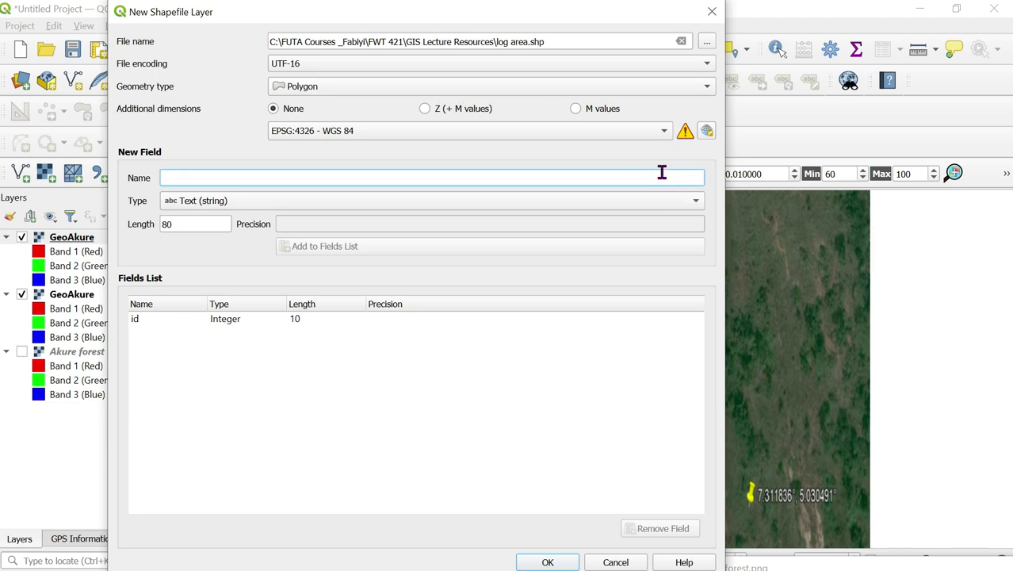
pyautogui.write('Name')
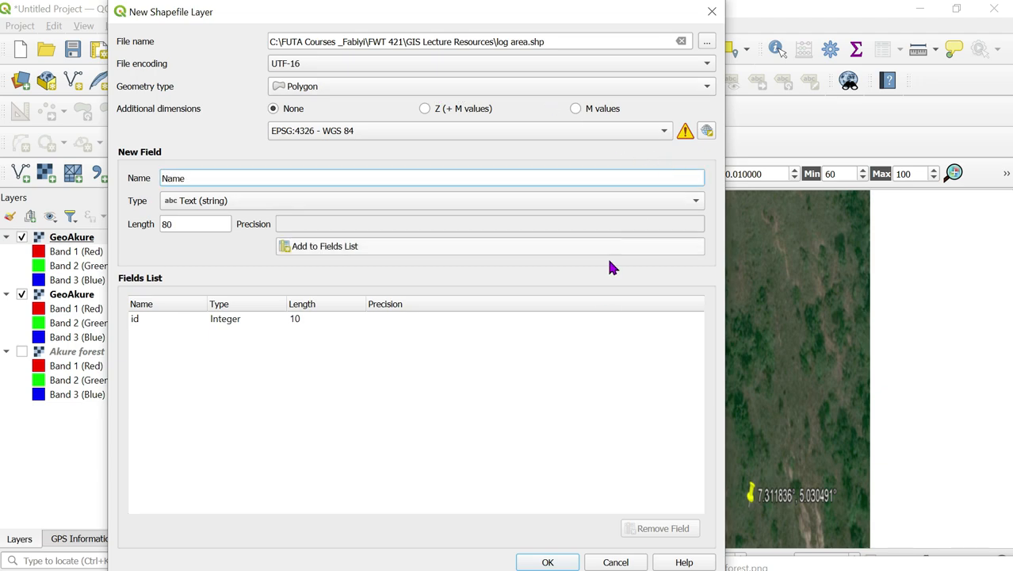
pyautogui.click(548, 562)
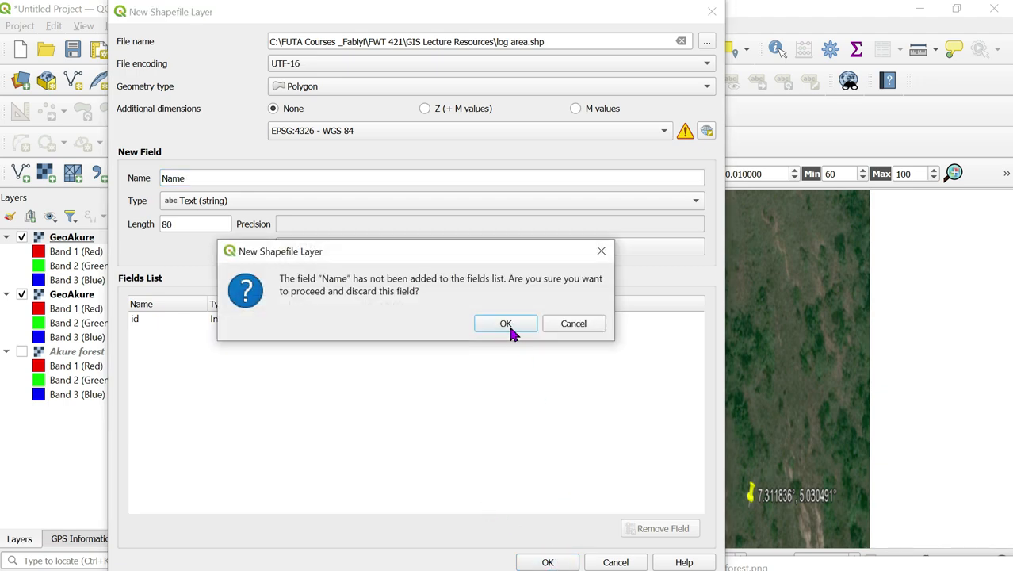
pyautogui.click(507, 323)
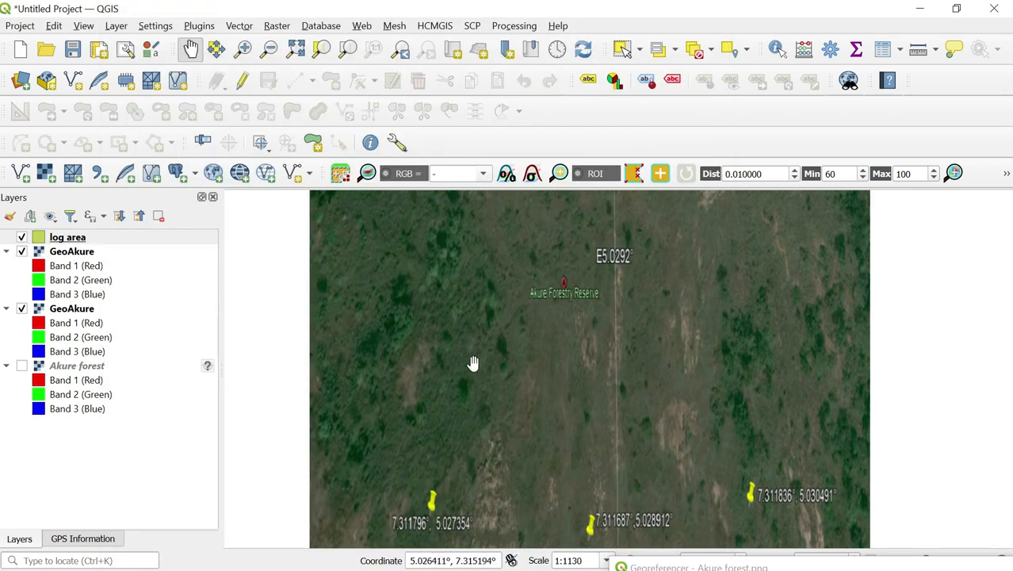
# - Turn on editing for the log area layer with the bare patch southwest of the Akure Forestry Reserve label in view
pyautogui.click(120, 239)
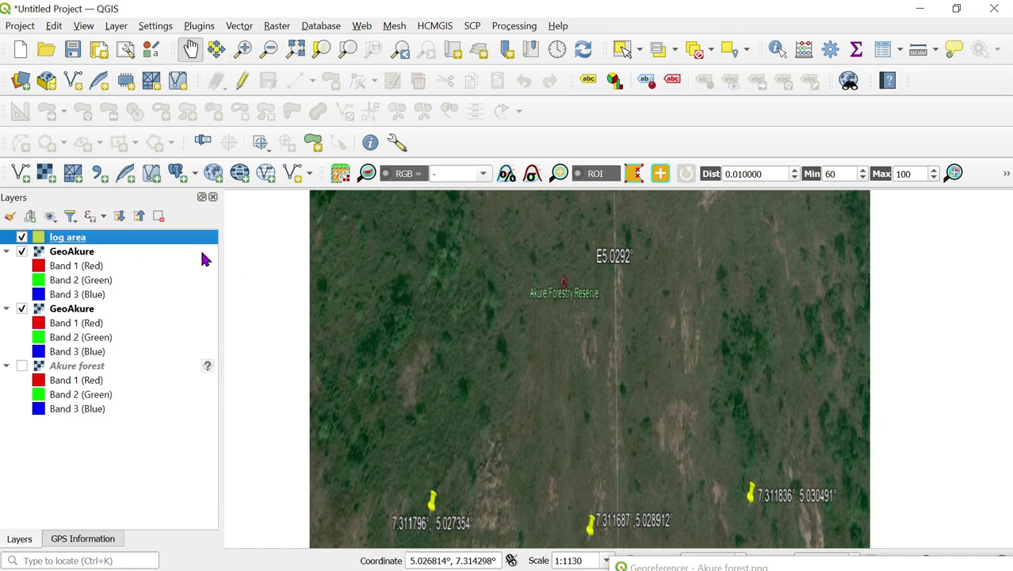
pyautogui.click(242, 49)
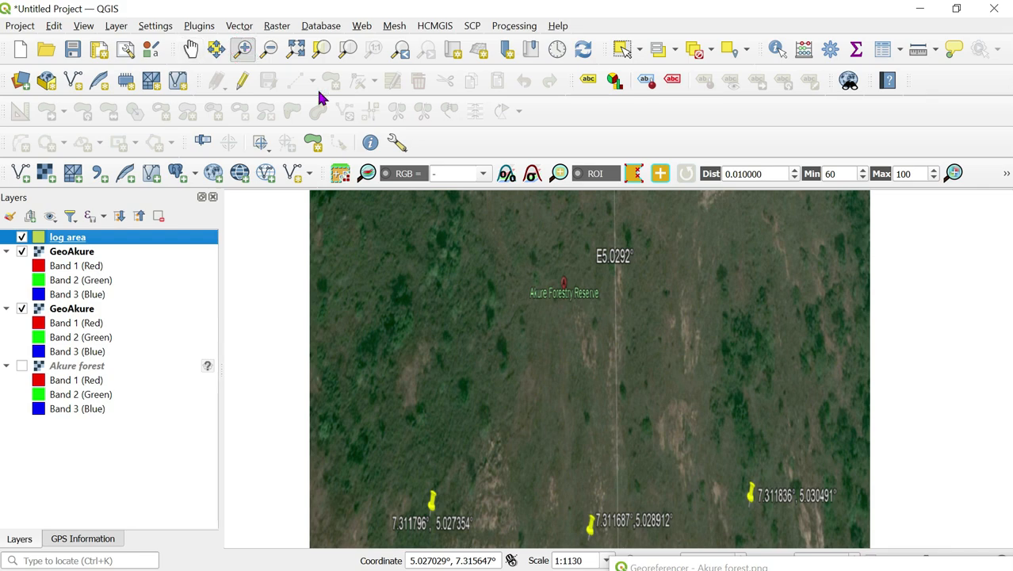
pyautogui.moveTo(377, 323); pyautogui.dragTo(521, 464)
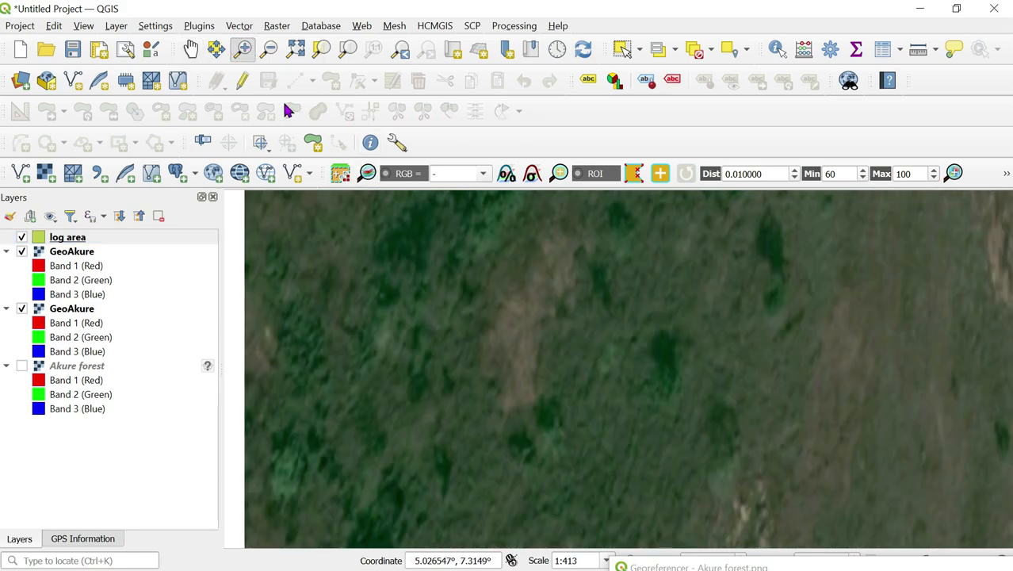
pyautogui.click(242, 84)
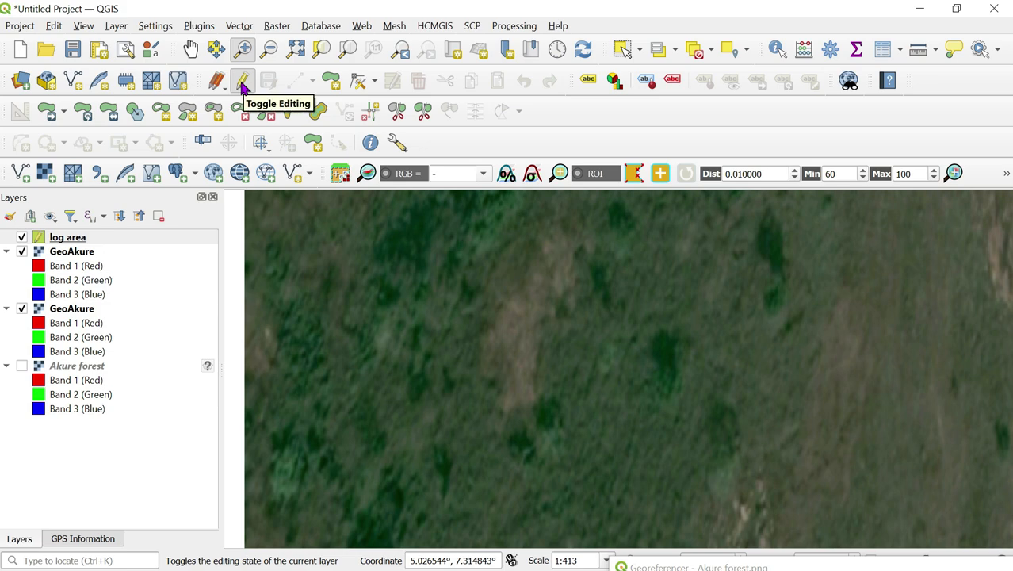
# - Trace the elongated bare patch southwest of the Akure Forestry Reserve label as a log area polygon with attribute value 1
pyautogui.click(331, 82)
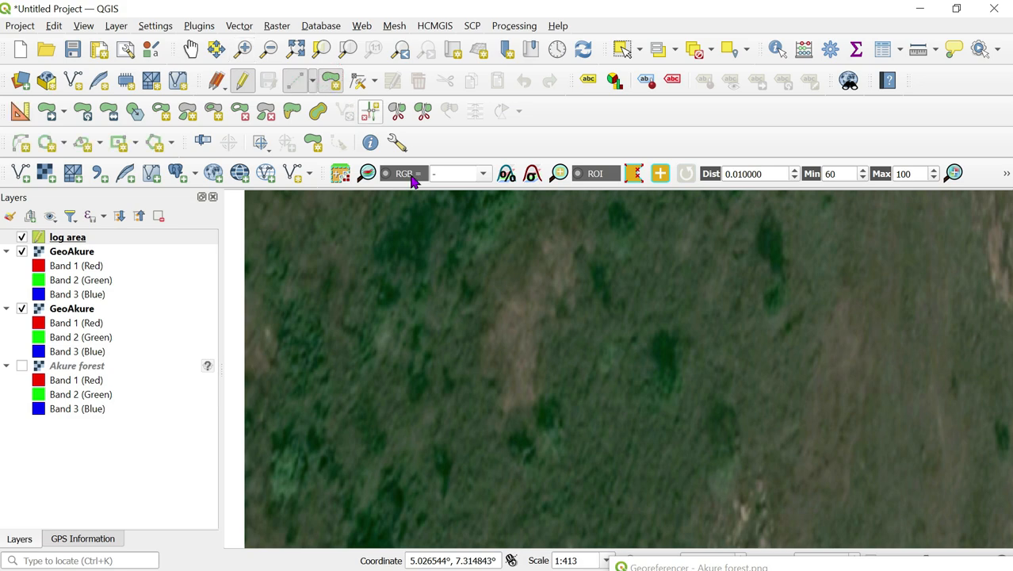
pyautogui.click(550, 231)
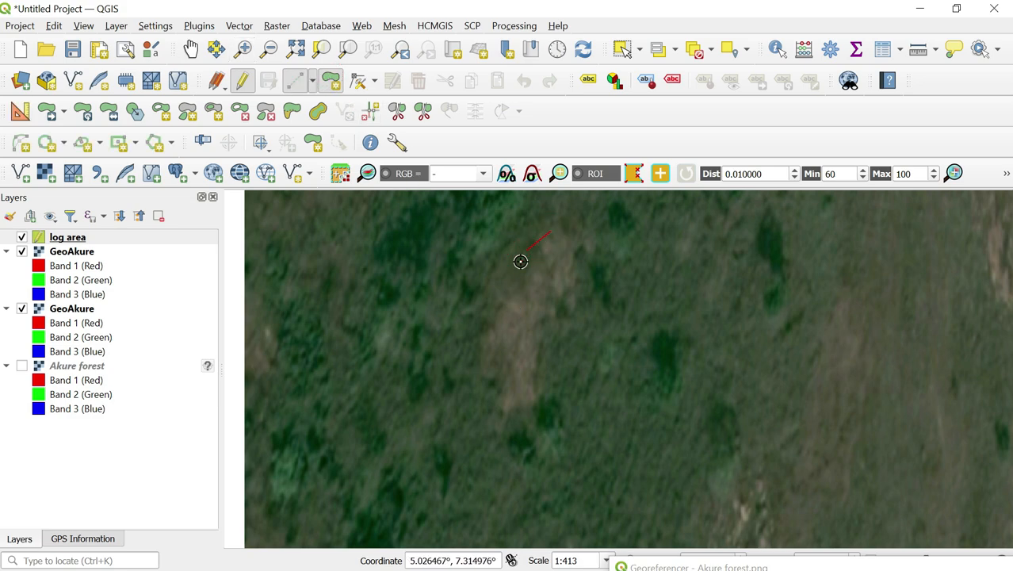
pyautogui.click(505, 303)
pyautogui.click(488, 327)
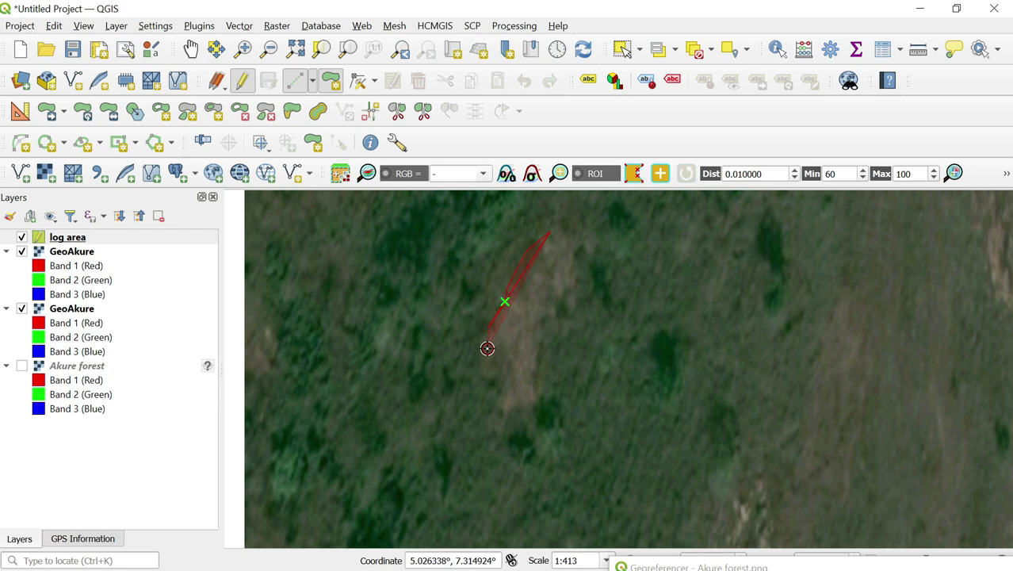
pyautogui.click(487, 349)
pyautogui.click(497, 387)
pyautogui.click(524, 412)
pyautogui.click(534, 400)
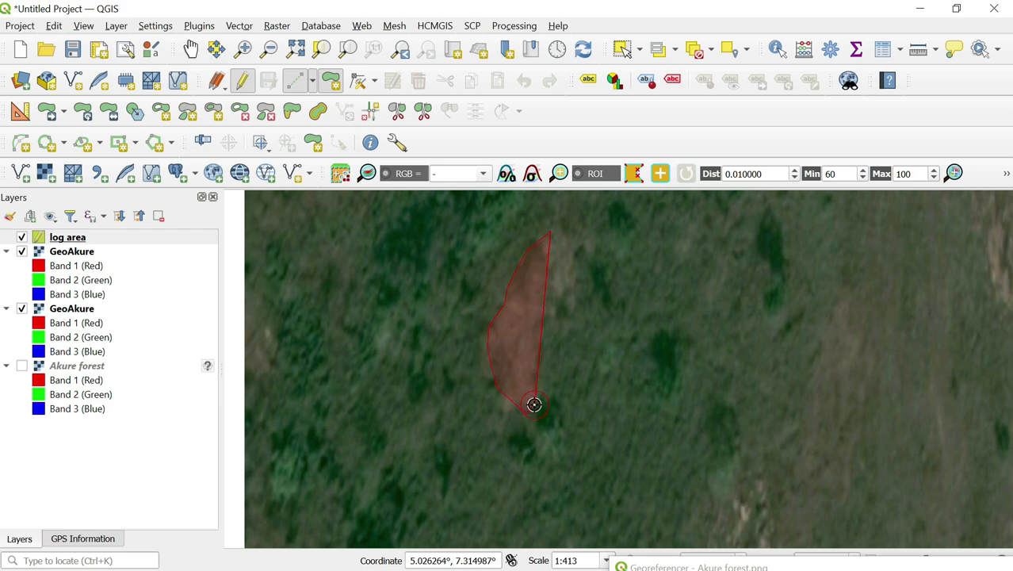
pyautogui.click(537, 343)
pyautogui.click(566, 312)
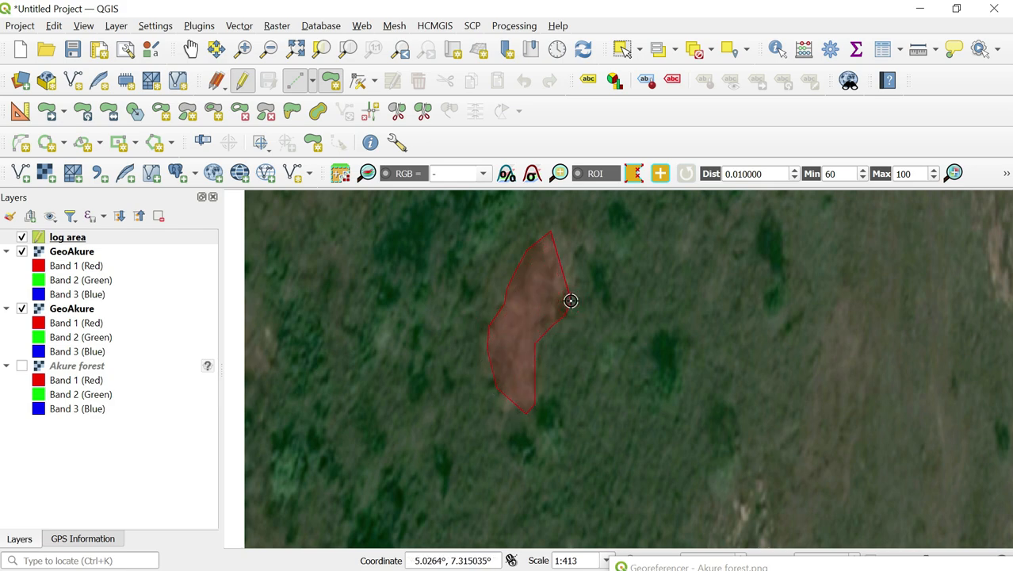
pyautogui.click(584, 277)
pyautogui.click(590, 244)
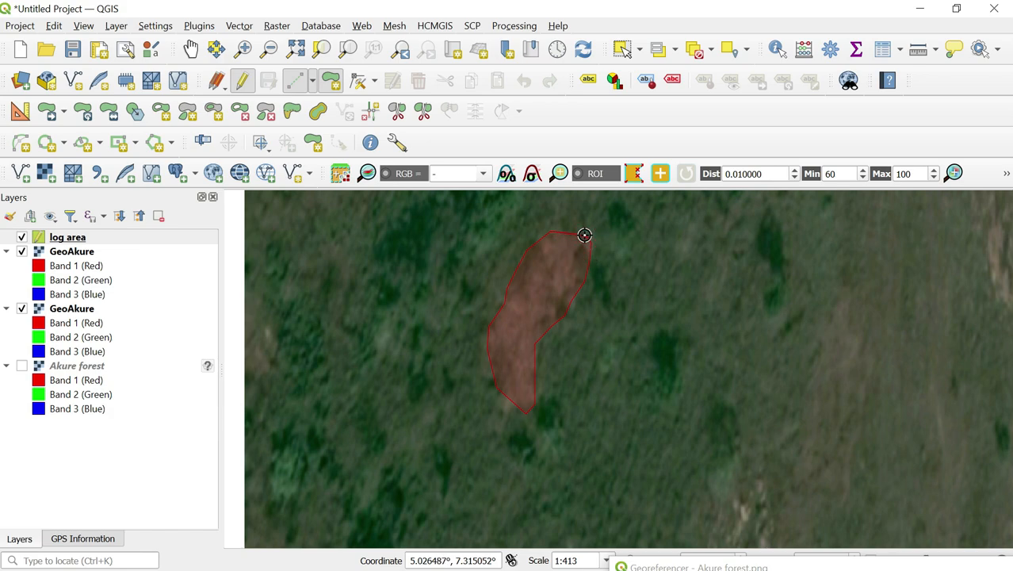
pyautogui.rightClick(584, 235)
pyautogui.write('1')
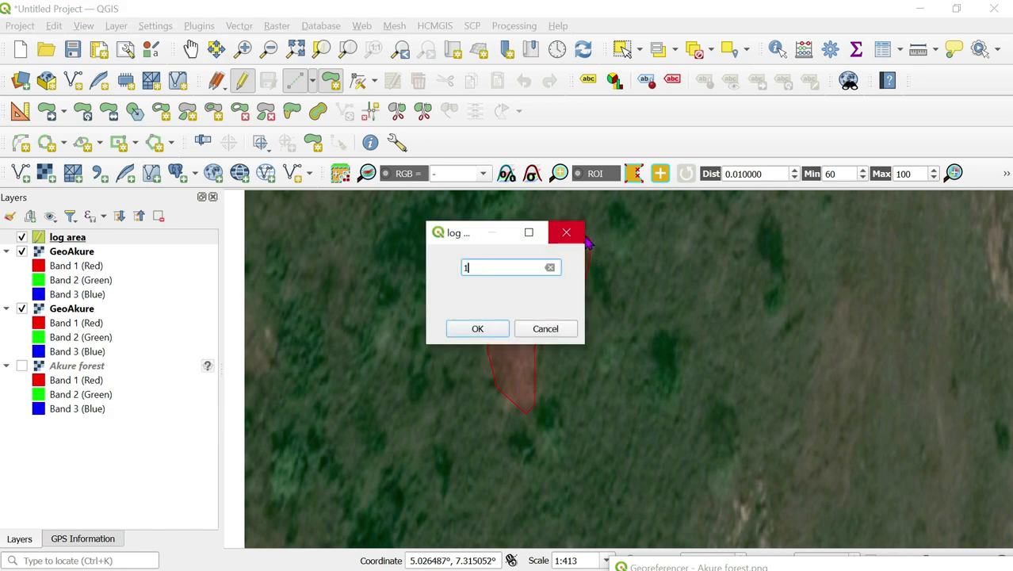
pyautogui.click(462, 334)
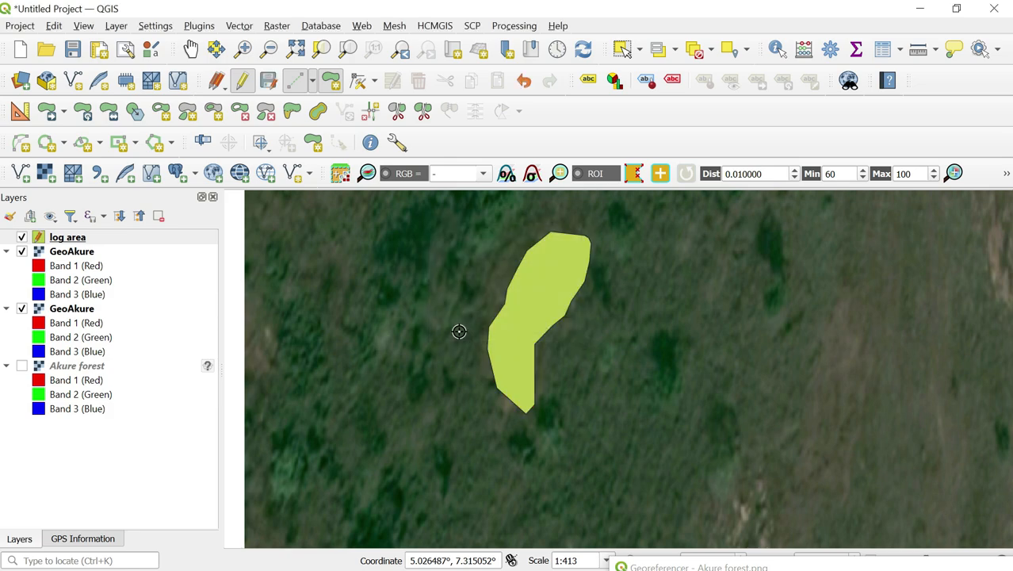
# - Trace the bare patch southeast of the Akure Forestry Reserve label, west of the vertical gridline, as a polygon with attribute value 2
pyautogui.scroll(1, 514, 285)
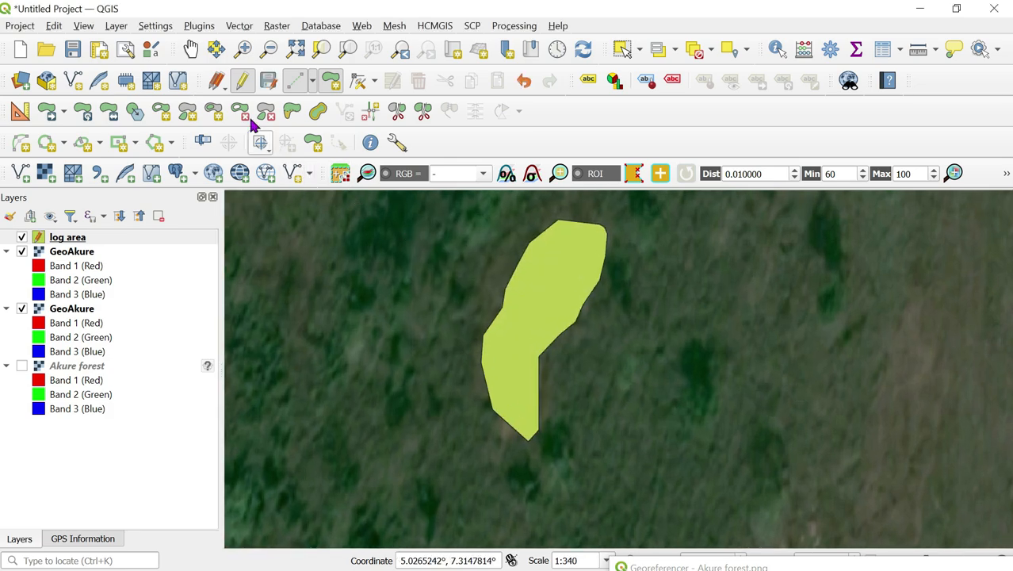
pyautogui.click(191, 49)
pyautogui.moveTo(838, 400); pyautogui.dragTo(572, 331)
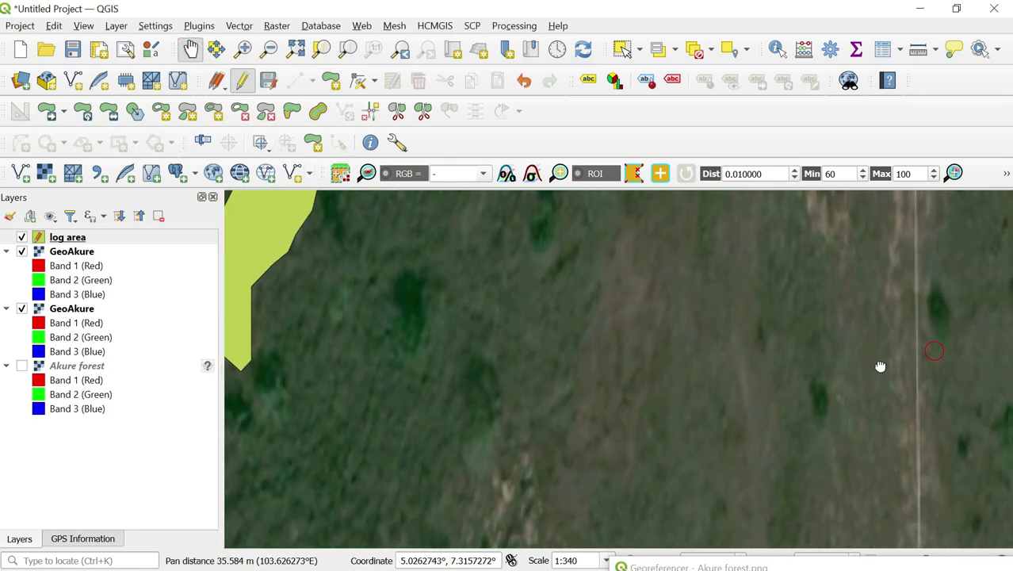
pyautogui.moveTo(879, 367); pyautogui.dragTo(763, 441)
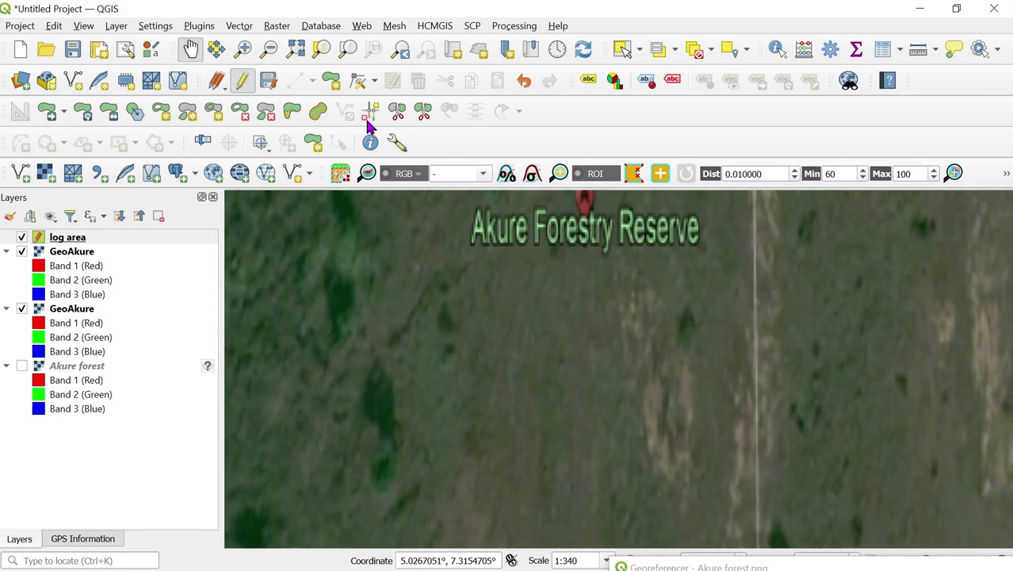
pyautogui.click(295, 80)
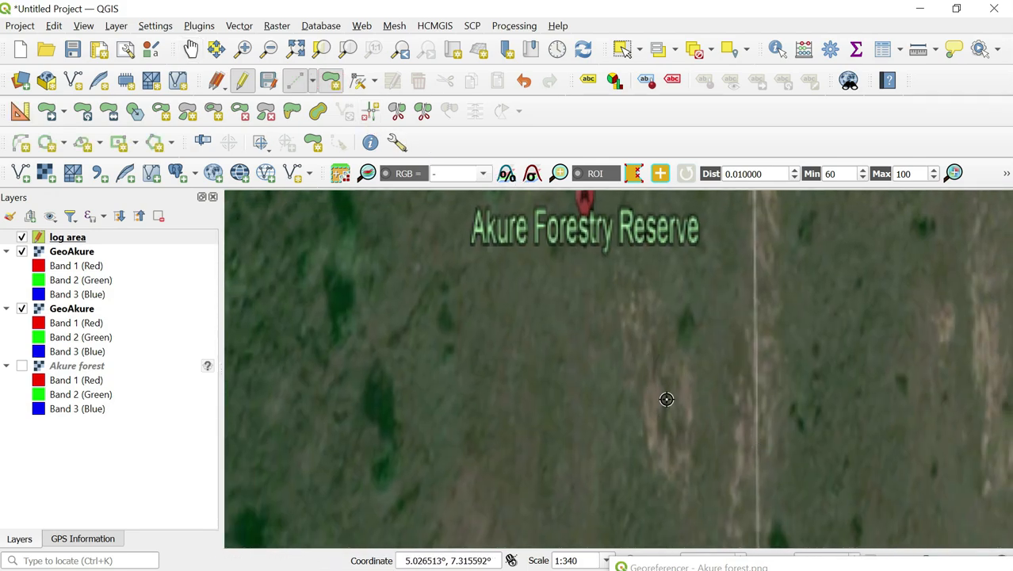
pyautogui.click(662, 468)
pyautogui.click(642, 403)
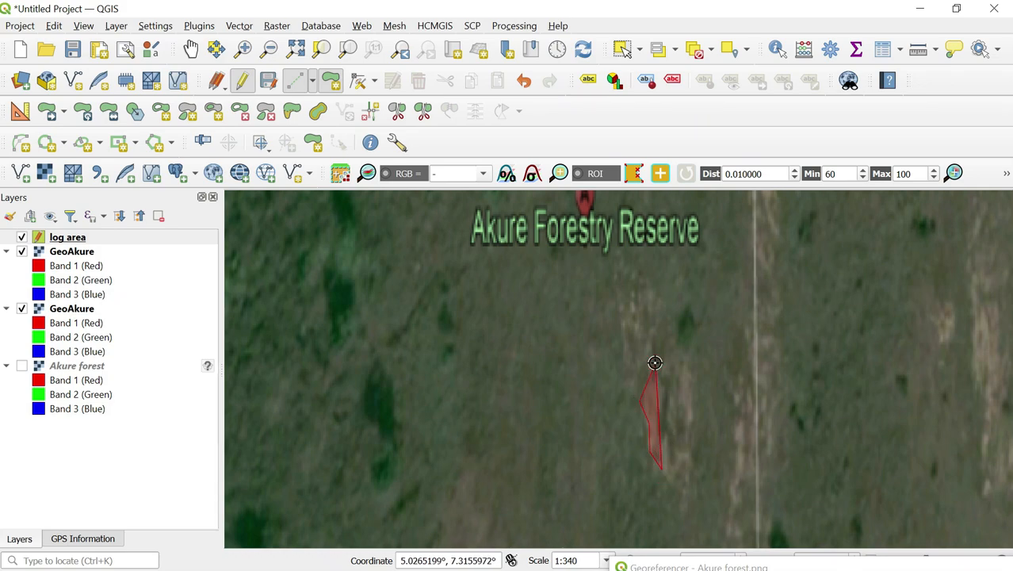
pyautogui.click(672, 346)
pyautogui.click(693, 367)
pyautogui.click(691, 389)
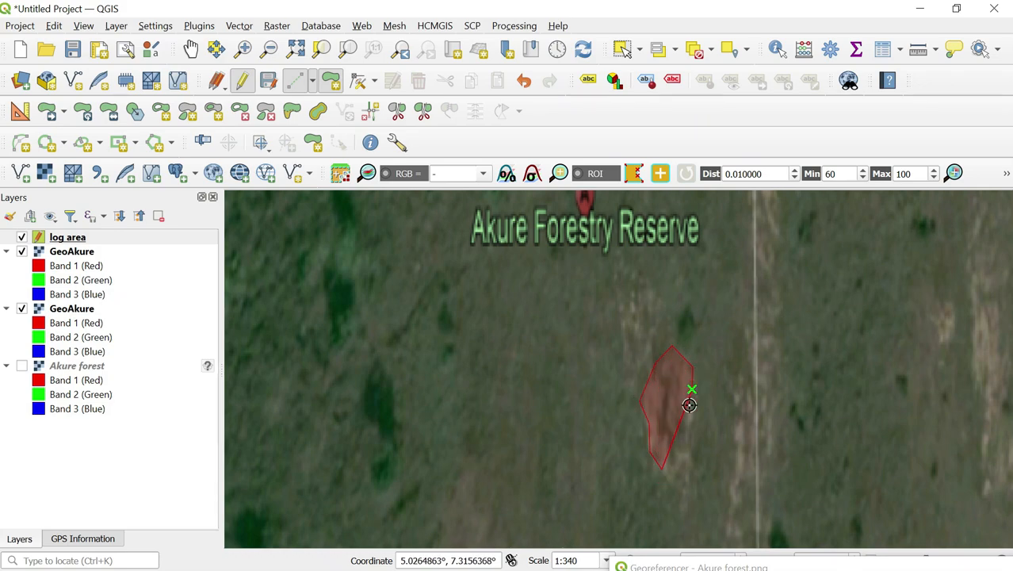
pyautogui.rightClick(675, 490)
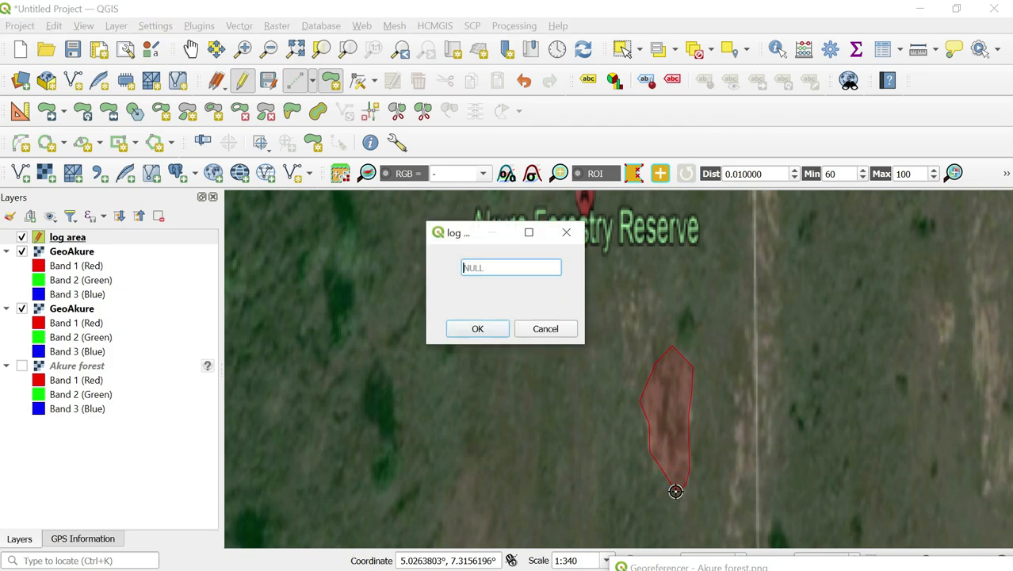
pyautogui.write('2')
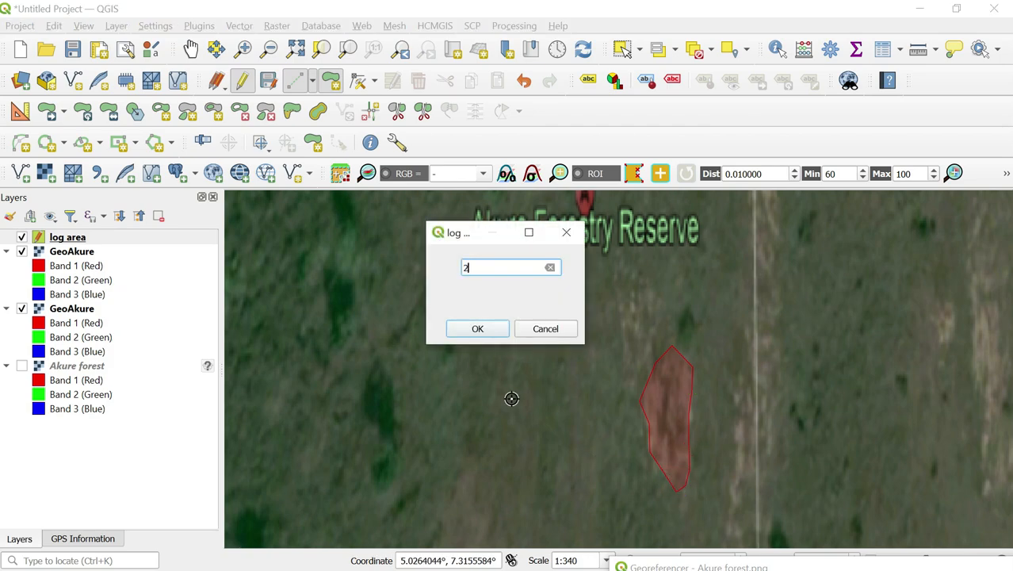
pyautogui.click(477, 328)
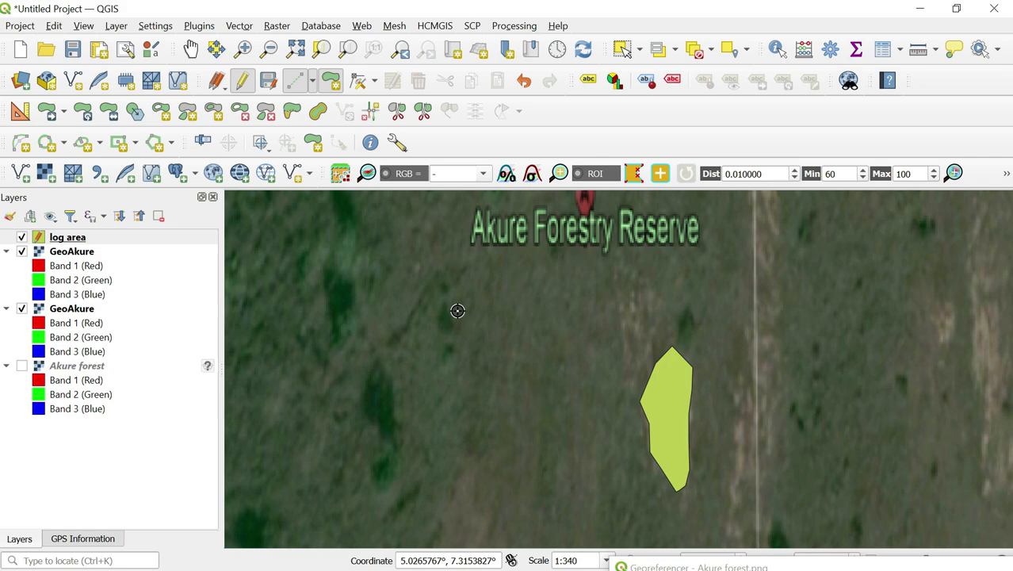
pyautogui.scroll(-1, 598, 340)
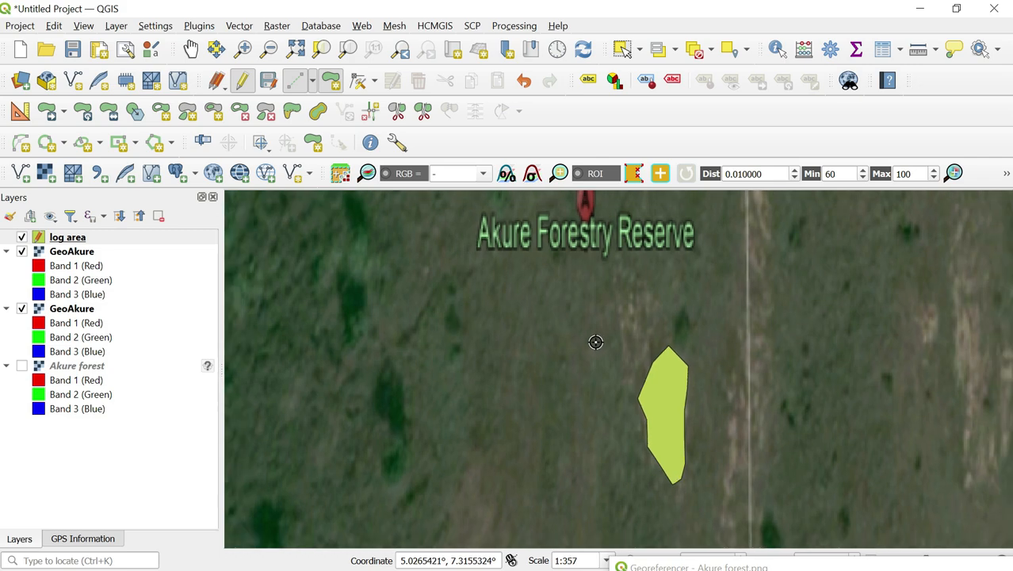